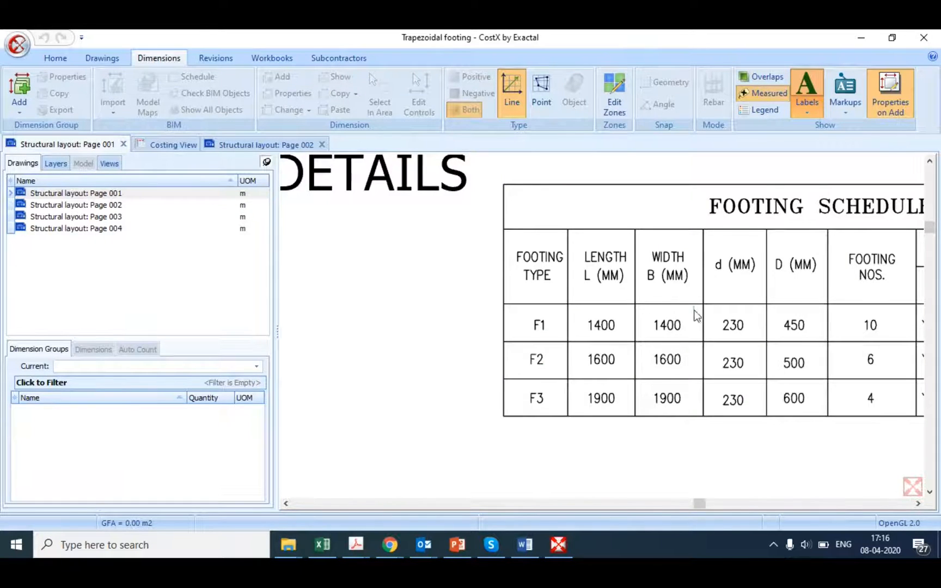
Step: Examine the footing schedule's length, width and depth columns together with the Section A-A footing detail
{"action": "scroll", "coordinate": [695, 319], "scroll_direction": "down", "scroll_amount": 3}
{"action": "scroll", "coordinate": [730, 349], "scroll_direction": "up", "scroll_amount": 3}
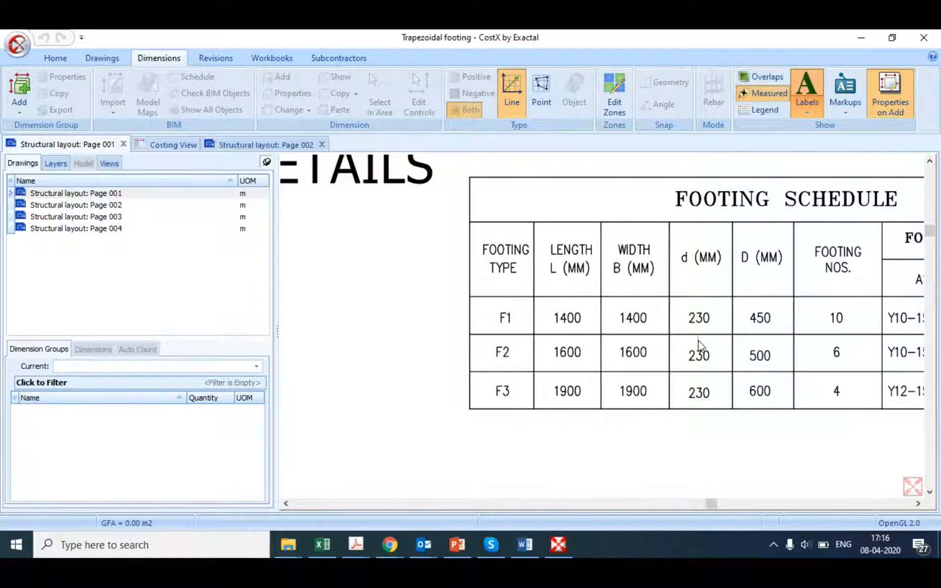
{"action": "scroll", "coordinate": [699, 341], "scroll_direction": "down", "scroll_amount": 4}
{"action": "scroll", "coordinate": [393, 428], "scroll_direction": "up", "scroll_amount": 5}
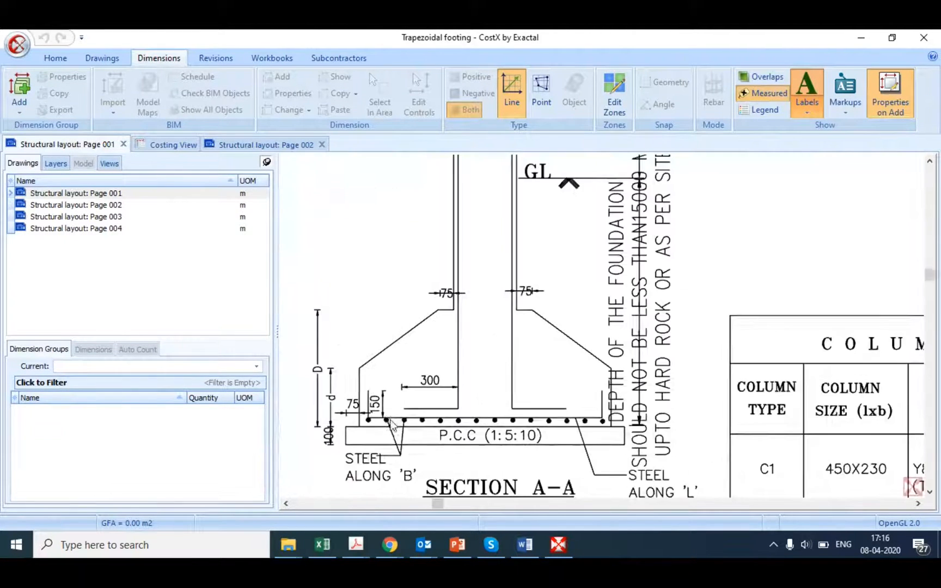
{"action": "scroll", "coordinate": [386, 414], "scroll_direction": "up", "scroll_amount": 2}
{"action": "scroll", "coordinate": [573, 369], "scroll_direction": "down", "scroll_amount": 4}
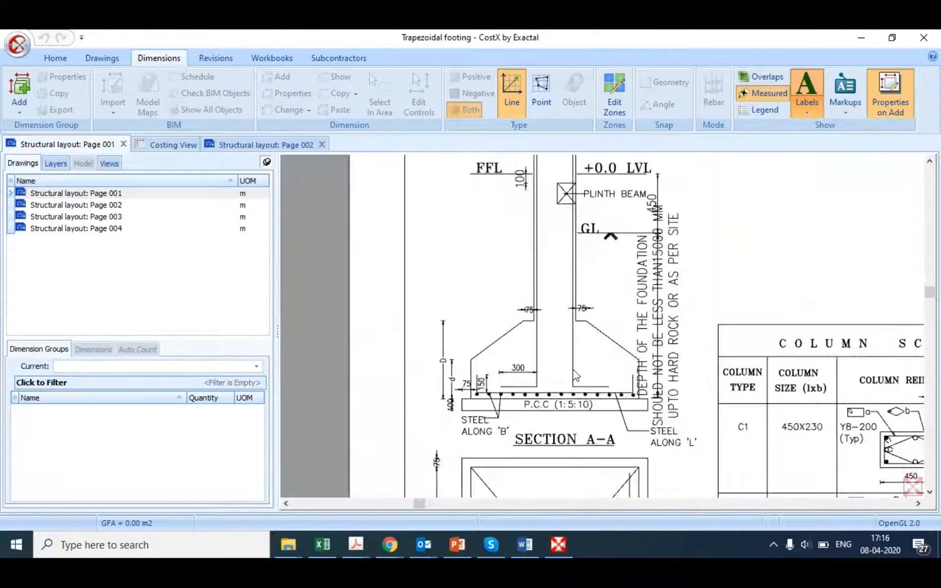
{"action": "scroll", "coordinate": [496, 347], "scroll_direction": "down", "scroll_amount": 4}
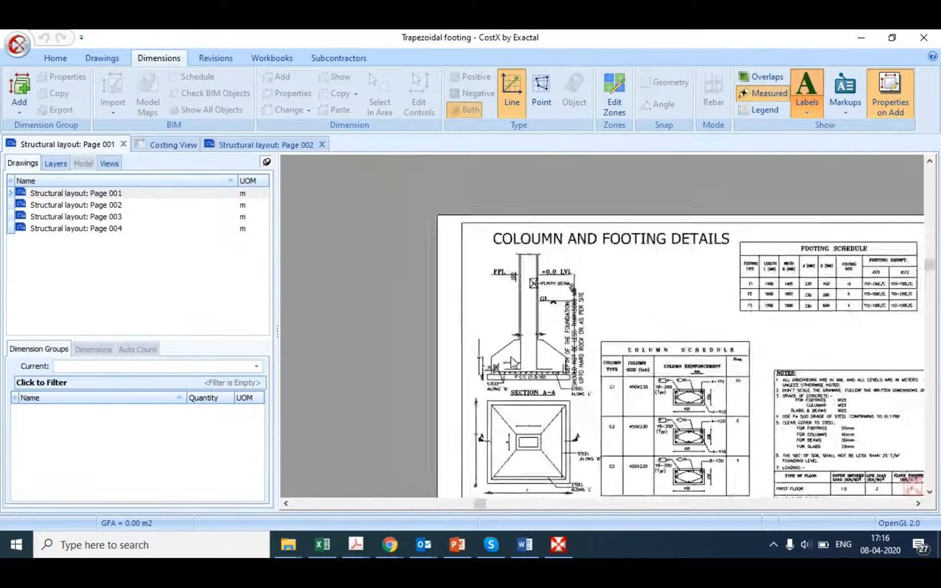
{"action": "scroll", "coordinate": [624, 325], "scroll_direction": "up", "scroll_amount": 5}
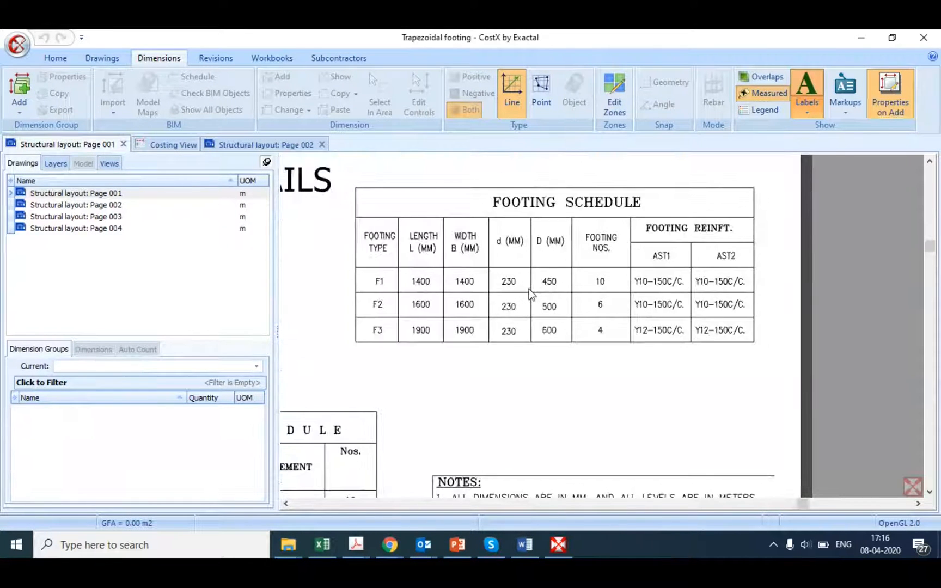
{"action": "scroll", "coordinate": [601, 299], "scroll_direction": "up", "scroll_amount": 2}
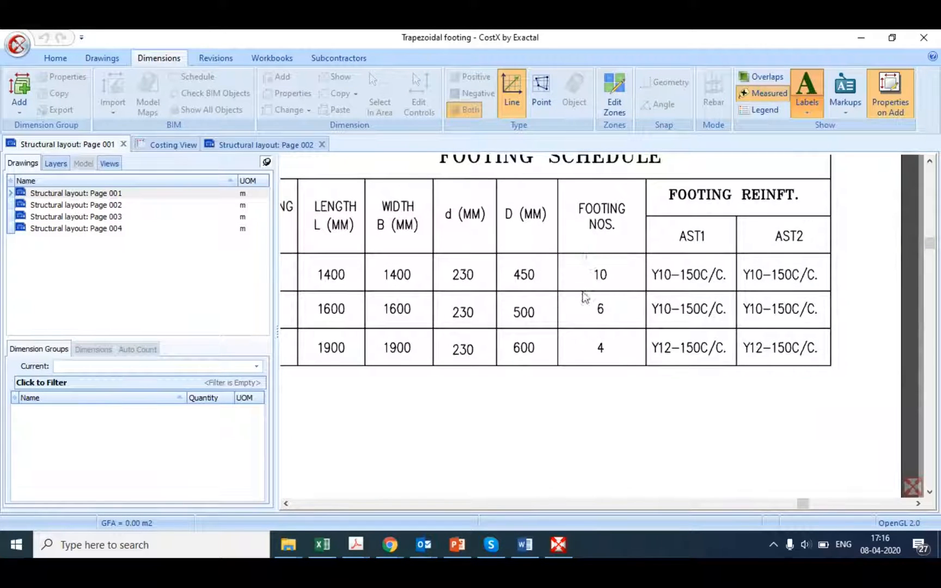
{"action": "left_click", "coordinate": [559, 272]}
{"action": "scroll", "coordinate": [578, 278], "scroll_direction": "down", "scroll_amount": 2}
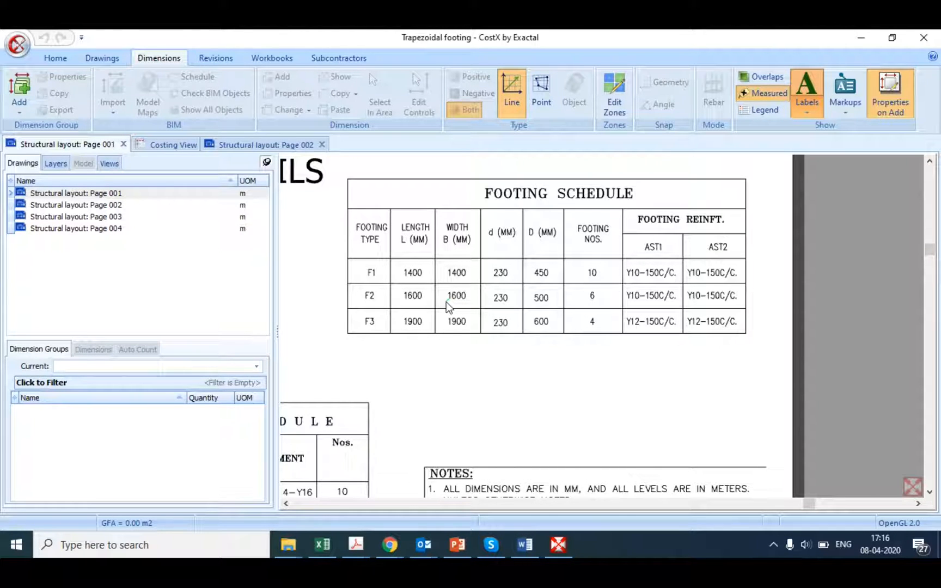
Step: Open the measurement standard variables in System Administration
{"action": "left_click", "coordinate": [16, 53]}
{"action": "left_click", "coordinate": [85, 384]}
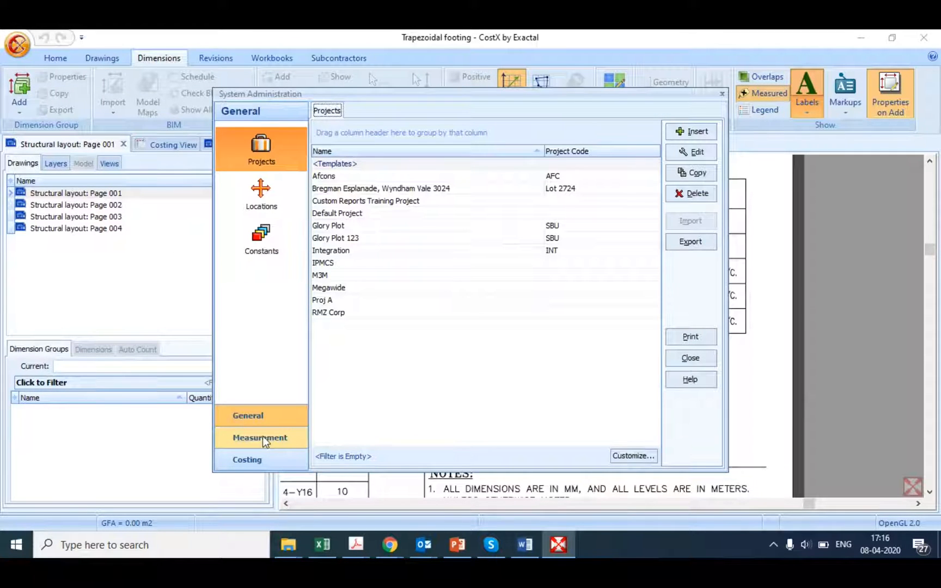
{"action": "left_click", "coordinate": [262, 437]}
{"action": "left_click", "coordinate": [282, 253]}
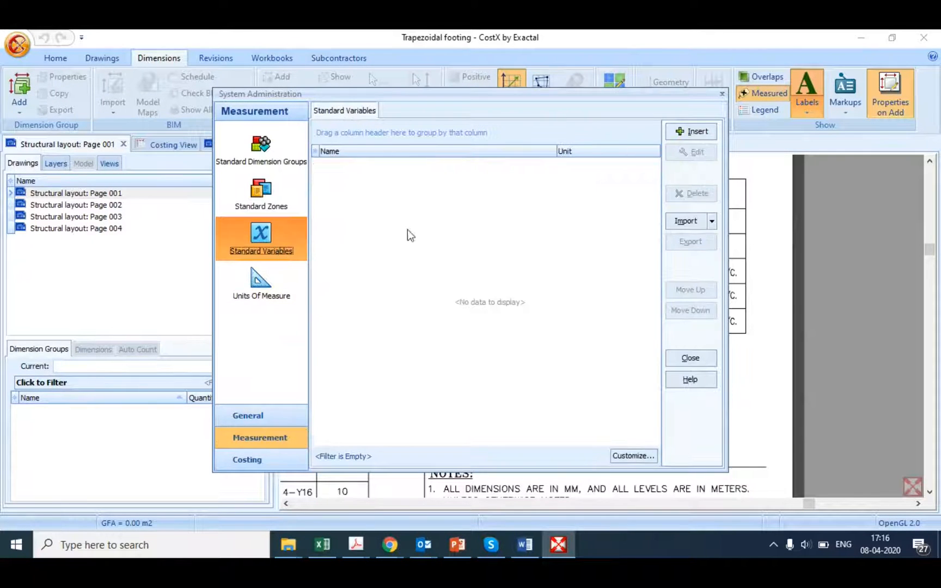
Step: Start a new standard variable named Length with type Selection and unit m
{"action": "left_click", "coordinate": [701, 132]}
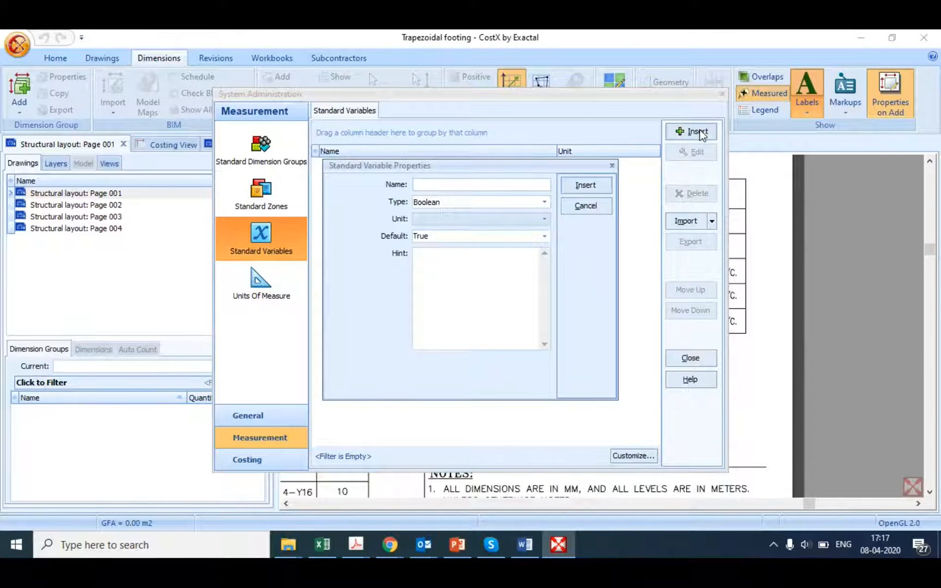
{"action": "type", "text": "Length"}
{"action": "left_click", "coordinate": [545, 203]}
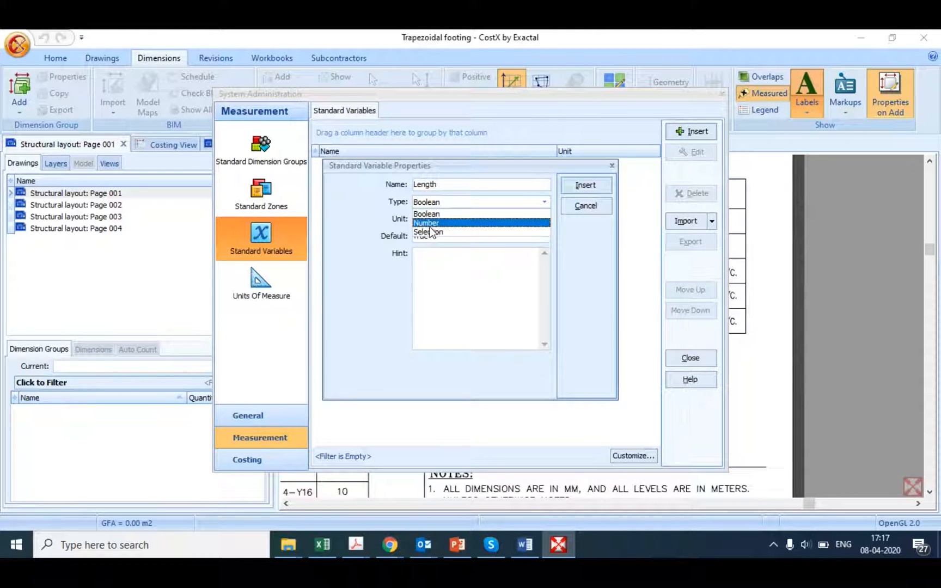
{"action": "left_click", "coordinate": [431, 232]}
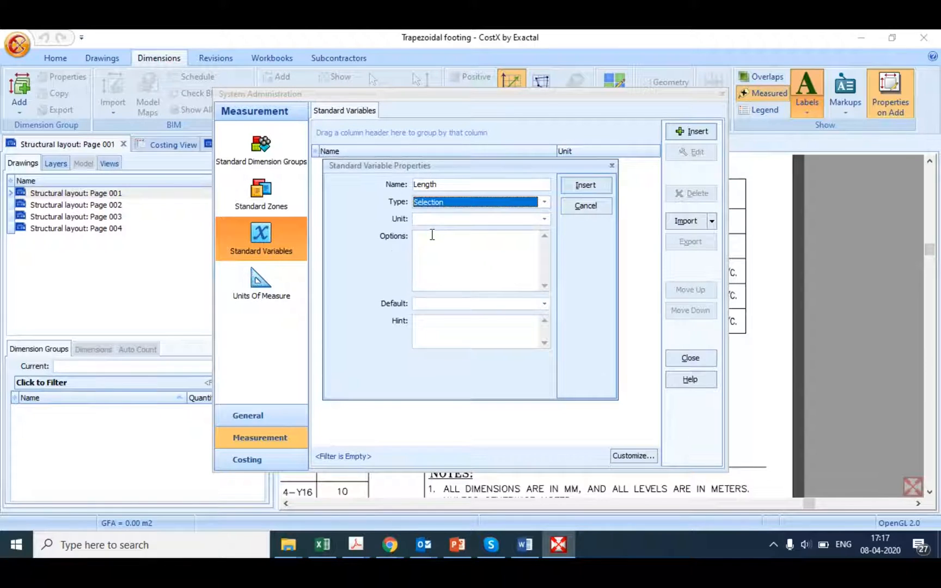
{"action": "left_click", "coordinate": [545, 219]}
{"action": "left_click", "coordinate": [436, 295]}
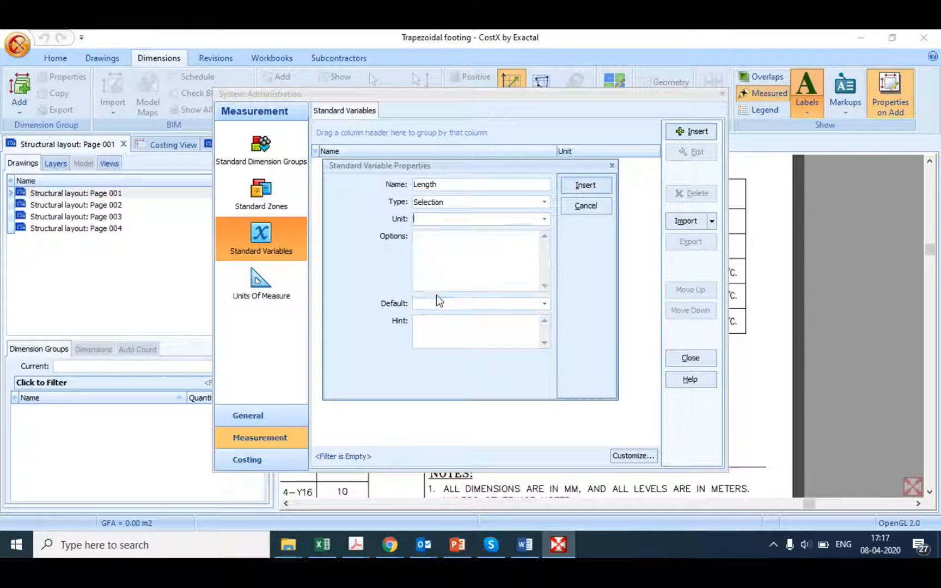
Step: Give the Length variable the options 1.4, 1.6 and 1.9 with default 1.4, and insert it
{"action": "left_click", "coordinate": [435, 236]}
{"action": "type", "text": "1.4 1"}
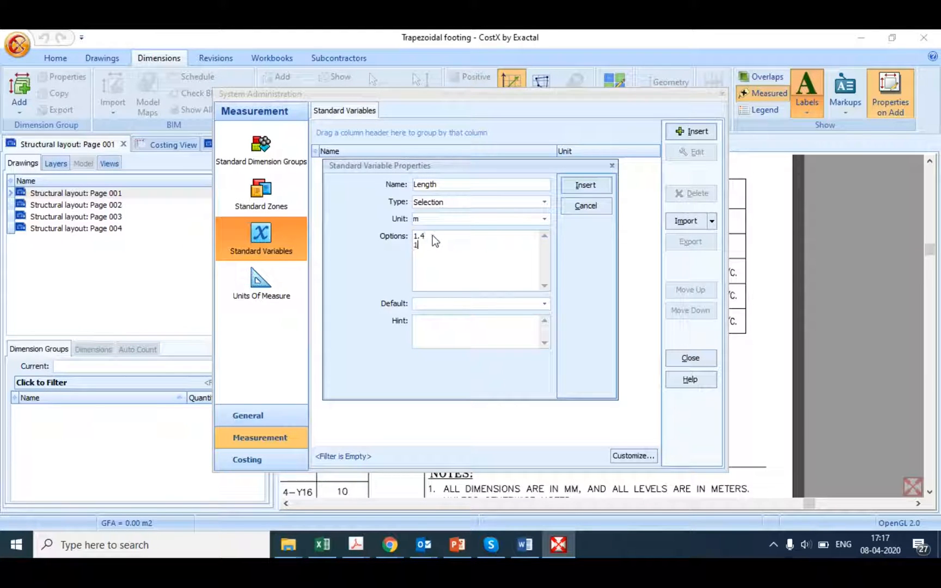
{"action": "type", "text": ".6 1.9"}
{"action": "left_click", "coordinate": [546, 303]}
{"action": "left_click", "coordinate": [443, 316]}
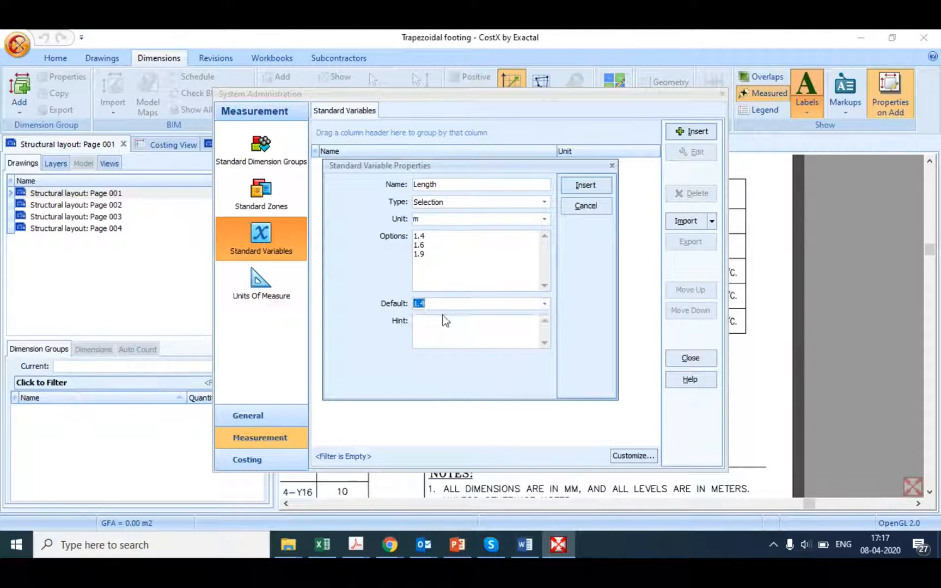
{"action": "left_click", "coordinate": [574, 184]}
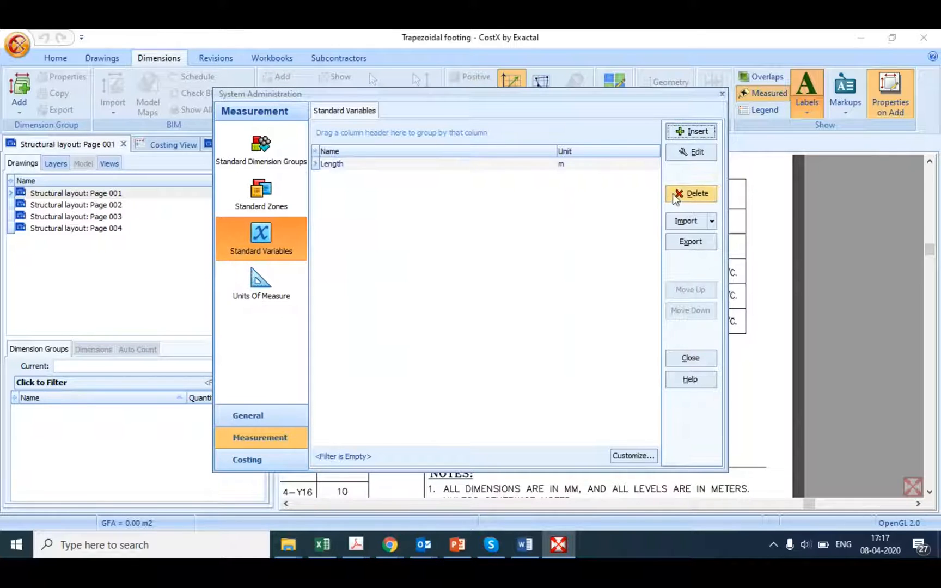
Step: Start a new standard variable named Width with type Selection and unit m
{"action": "left_click", "coordinate": [681, 132]}
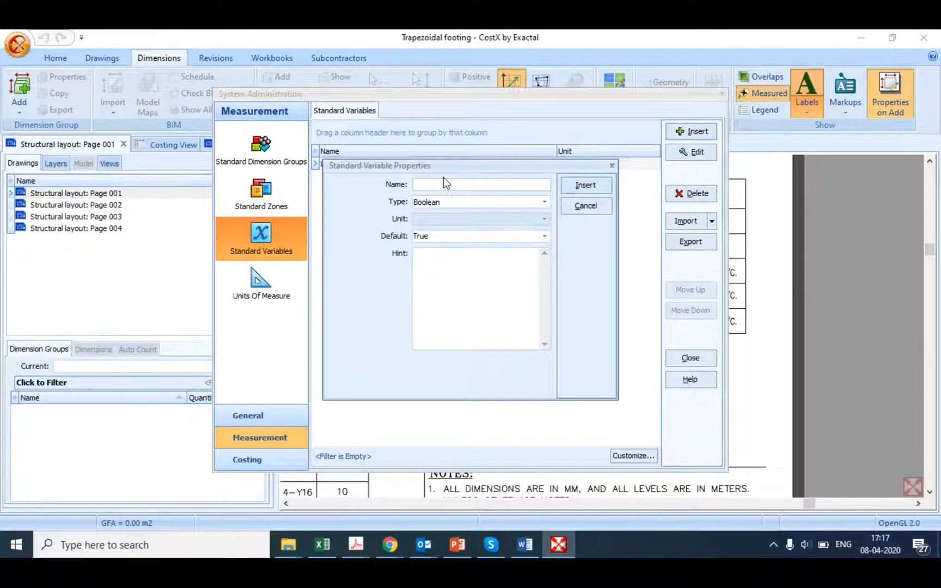
{"action": "type", "text": "Width"}
{"action": "left_click", "coordinate": [542, 205]}
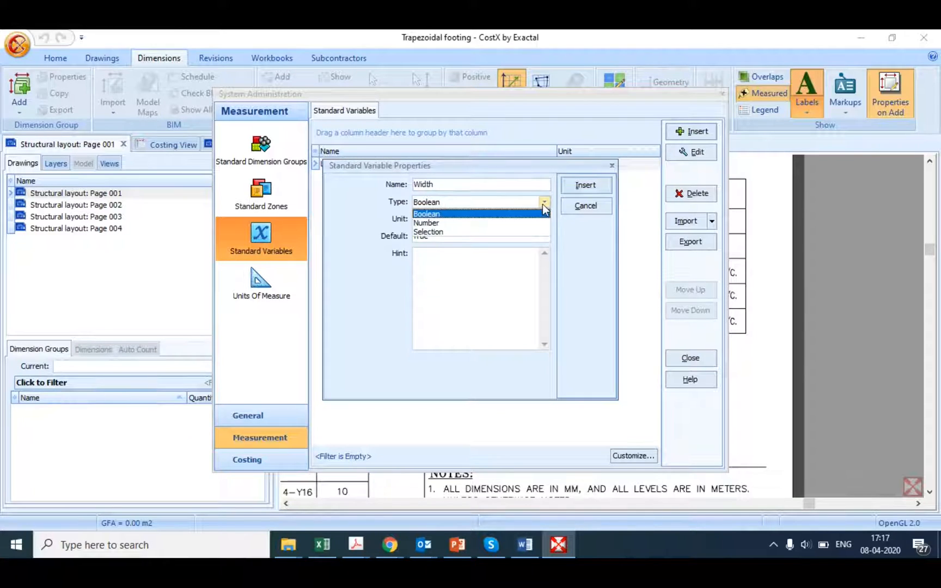
{"action": "left_click", "coordinate": [442, 233]}
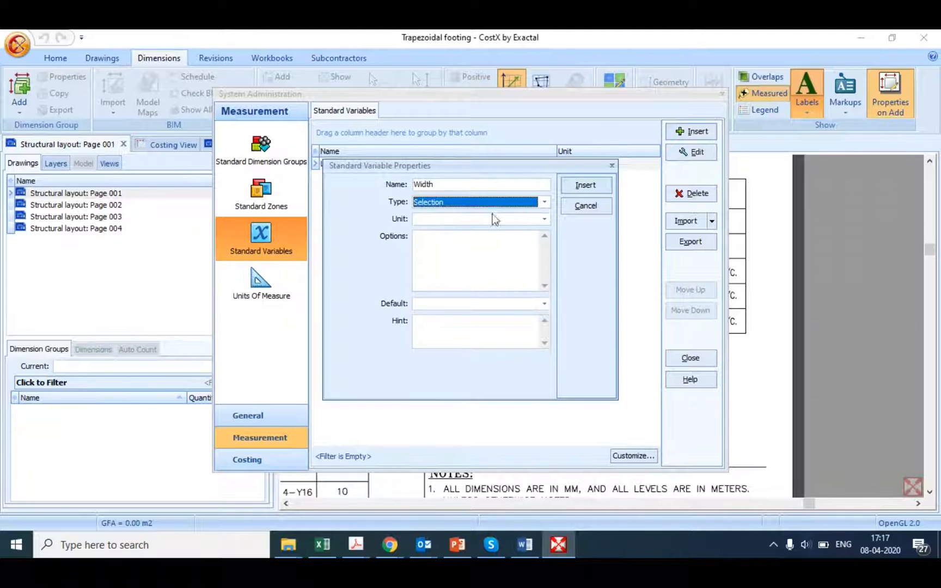
{"action": "left_click", "coordinate": [502, 221]}
{"action": "type", "text": "m"}
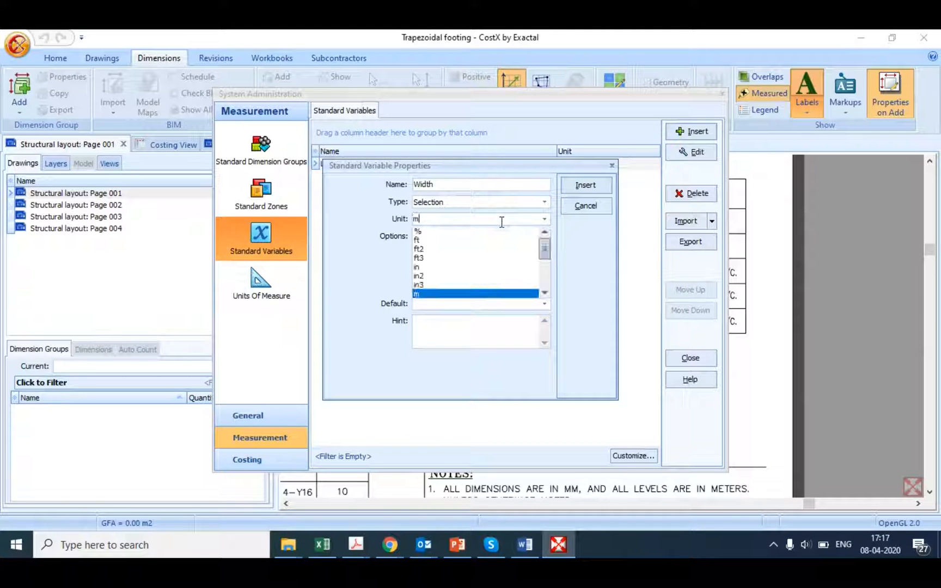
{"action": "left_click", "coordinate": [453, 297]}
Step: Give the Width variable the options 1.4, 1.6 and 1.9 with default 1.4, and insert it
{"action": "left_click", "coordinate": [450, 271]}
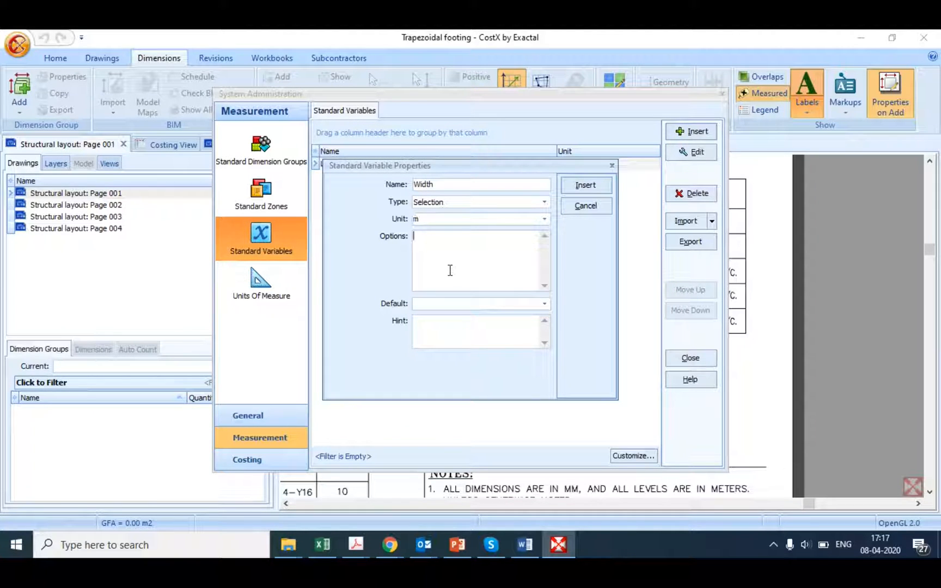
{"action": "type", "text": "1.4"}
{"action": "key", "text": "Return"}
{"action": "type", "text": "1.6"}
{"action": "key", "text": "Return"}
{"action": "type", "text": "1.9"}
{"action": "left_click", "coordinate": [545, 304]}
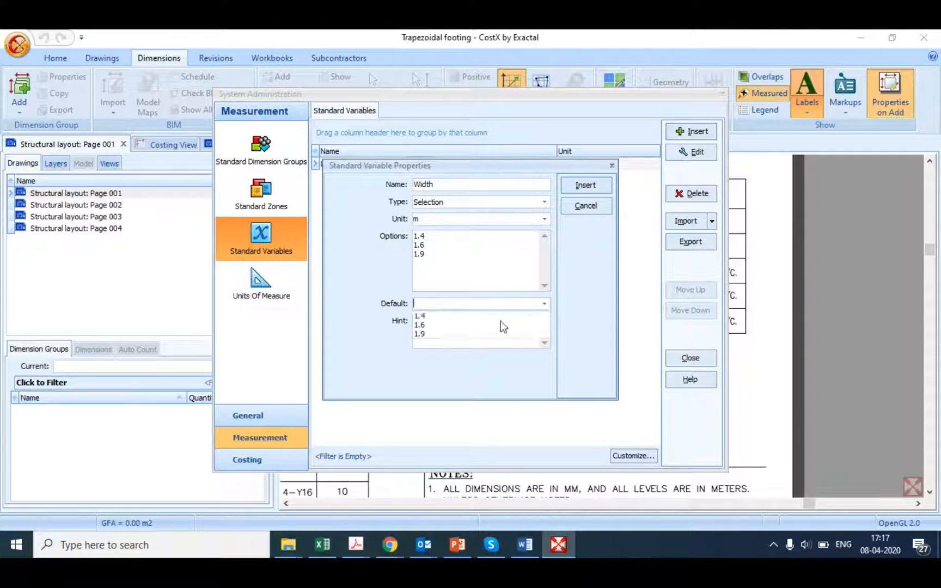
{"action": "left_click", "coordinate": [459, 316]}
{"action": "left_click", "coordinate": [577, 186]}
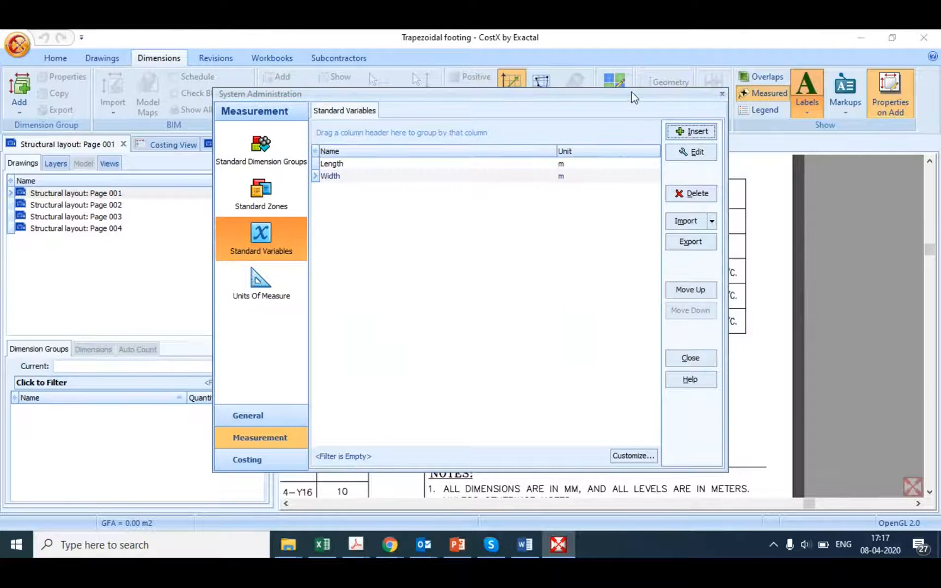
Step: Check the depths in the footing schedule and start a standard variable named Depth with type Selection and unit m
{"action": "mouse_move", "coordinate": [634, 95]}
{"action": "left_mouse_down"}
{"action": "mouse_move", "coordinate": [549, 138]}
{"action": "mouse_move", "coordinate": [364, 167]}
{"action": "mouse_move", "coordinate": [313, 156]}
{"action": "left_mouse_up"}
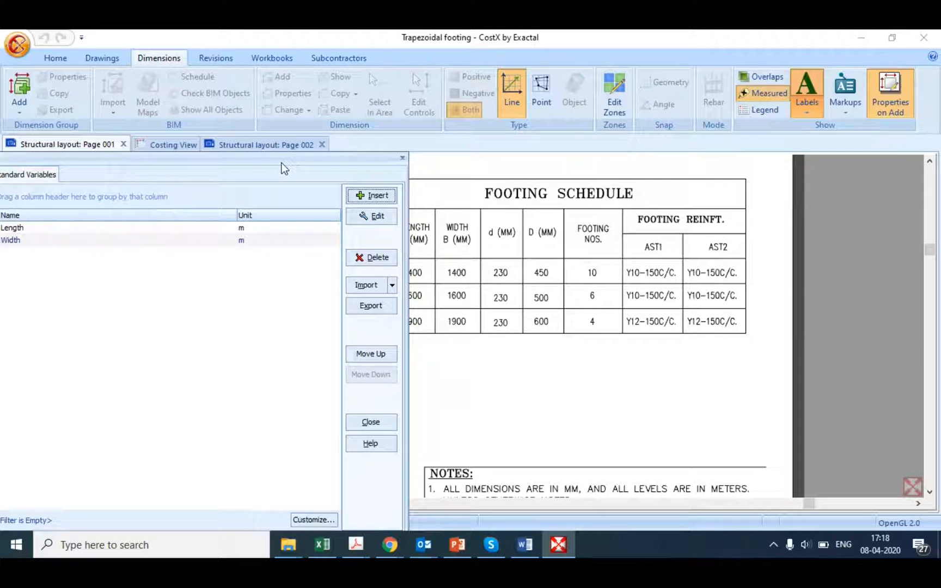
{"action": "left_click_drag", "start_coordinate": [282, 163], "coordinate": [513, 140]}
{"action": "left_click", "coordinate": [593, 174]}
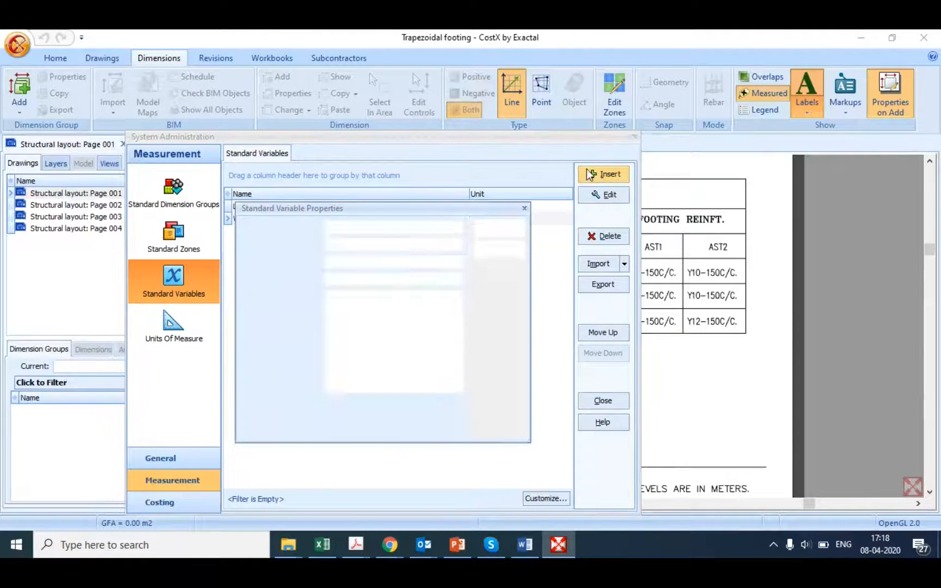
{"action": "type", "text": "Depth"}
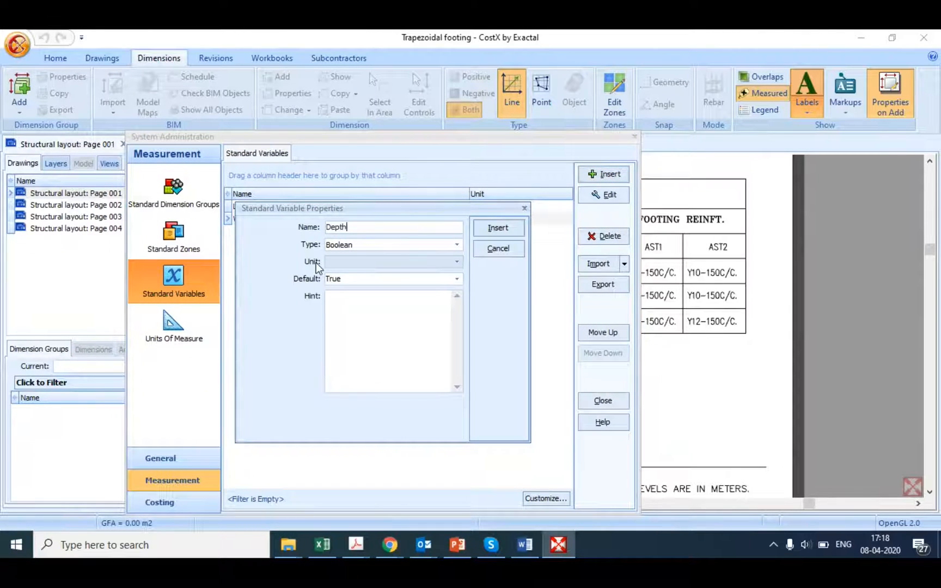
{"action": "left_click", "coordinate": [451, 248]}
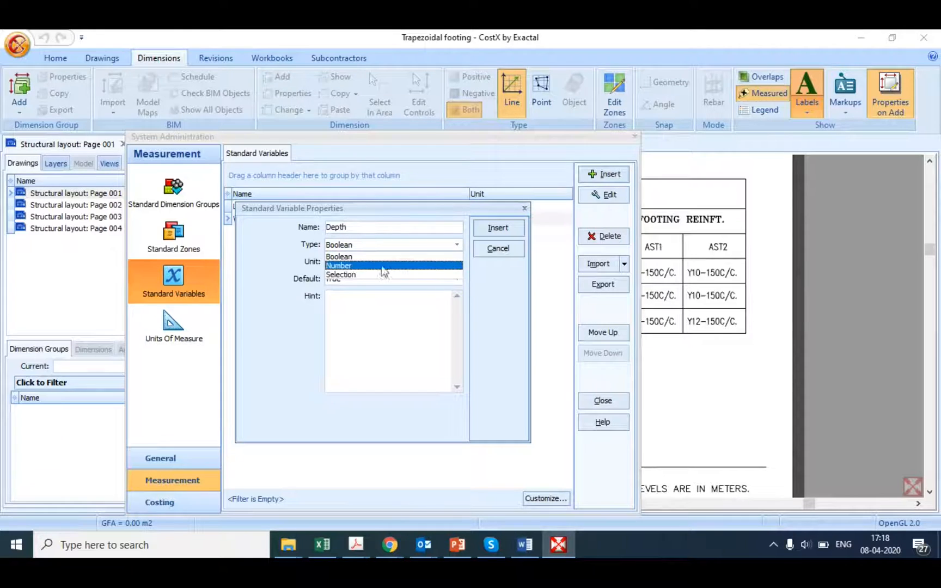
{"action": "left_click", "coordinate": [356, 275]}
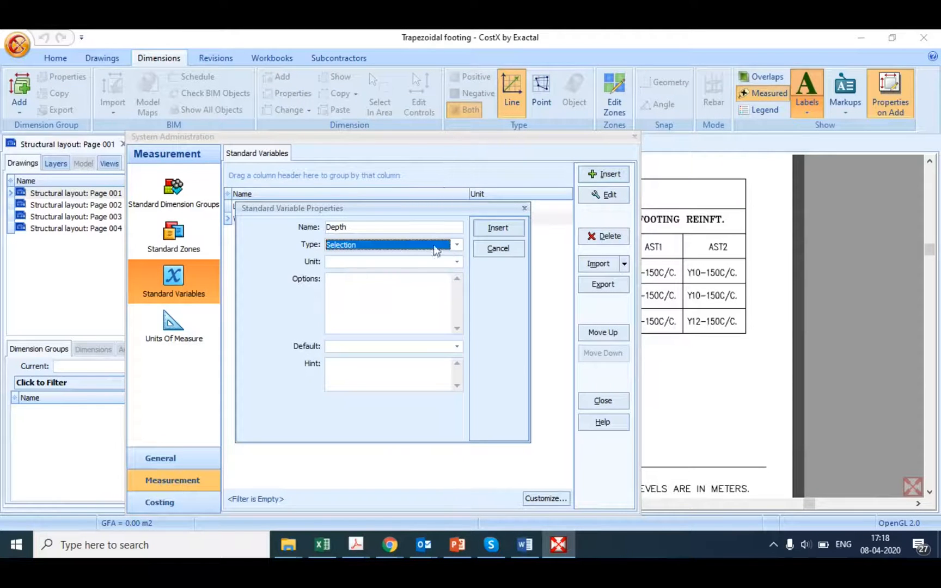
{"action": "left_click", "coordinate": [435, 261]}
{"action": "left_click", "coordinate": [435, 259]}
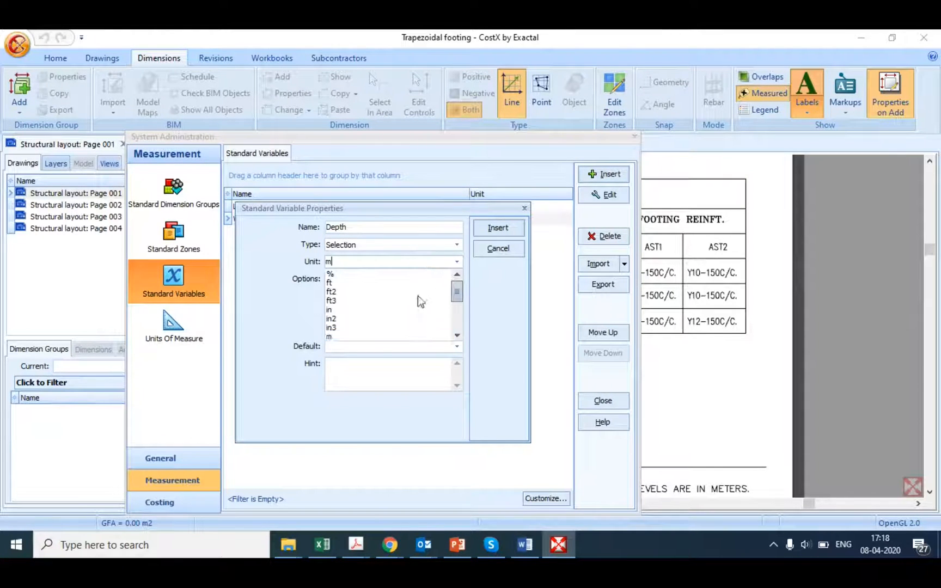
{"action": "left_click", "coordinate": [377, 336]}
Step: Give the Depth variable the options 0.45 and 0.5 with default 0.45, and insert it
{"action": "left_click", "coordinate": [366, 292]}
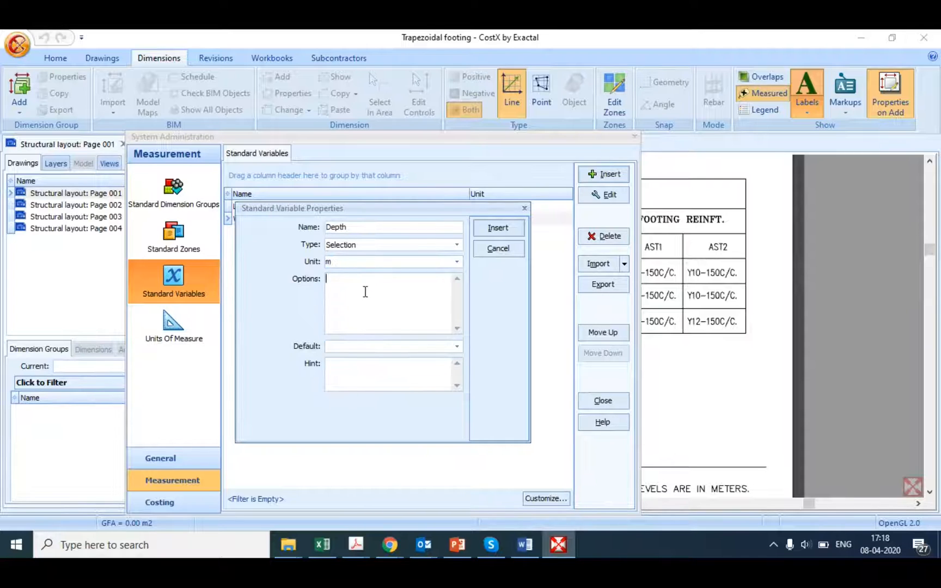
{"action": "type", "text": "0.45"}
{"action": "key", "text": "Return"}
{"action": "type", "text": "0.5"}
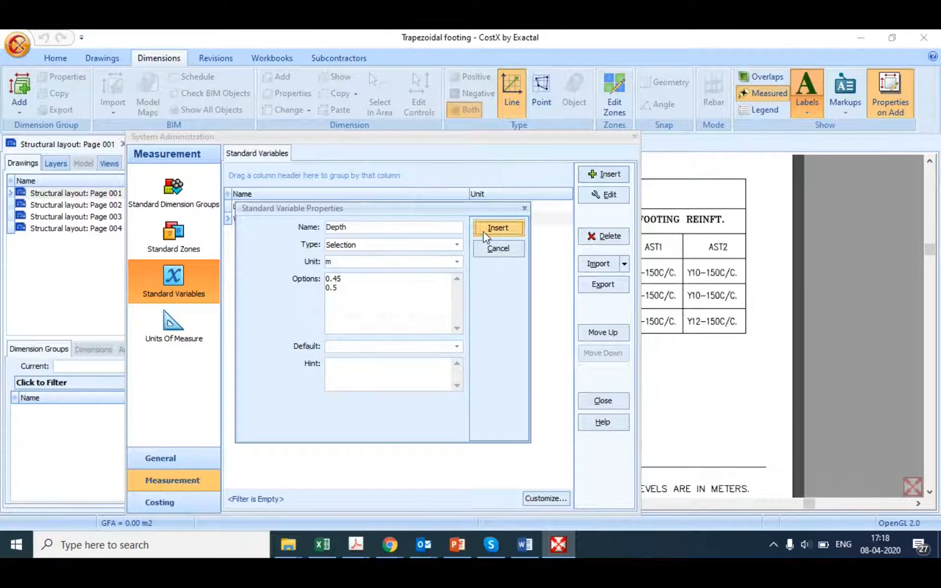
{"action": "left_click", "coordinate": [498, 228]}
{"action": "left_click", "coordinate": [398, 349]}
{"action": "left_click", "coordinate": [457, 346]}
{"action": "left_click", "coordinate": [368, 358]}
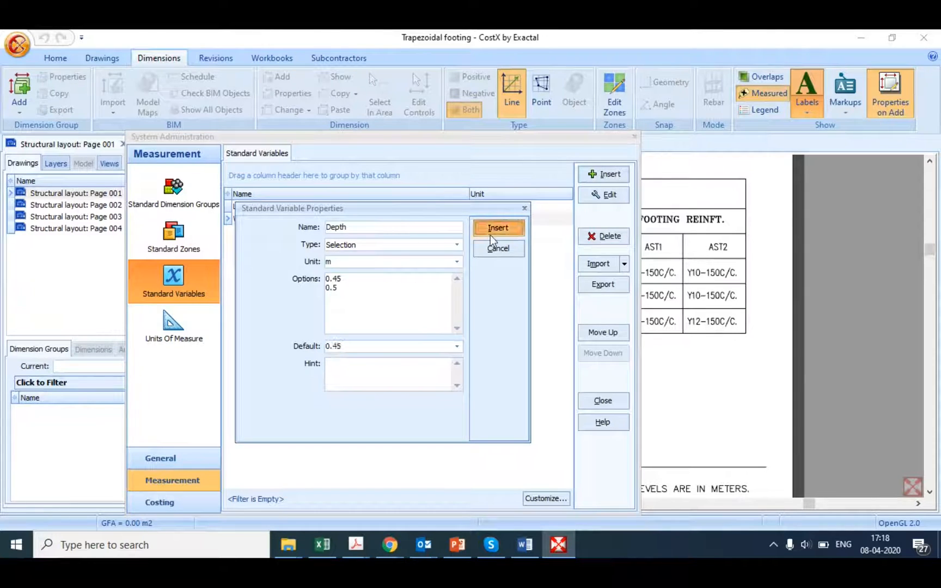
{"action": "left_click", "coordinate": [493, 232]}
Step: Add 0.6 to the Depth variable's options, update it and close System Administration
{"action": "mouse_move", "coordinate": [603, 139]}
{"action": "left_mouse_down"}
{"action": "mouse_move", "coordinate": [299, 208]}
{"action": "mouse_move", "coordinate": [681, 139]}
{"action": "left_mouse_up"}
{"action": "left_click", "coordinate": [514, 232]}
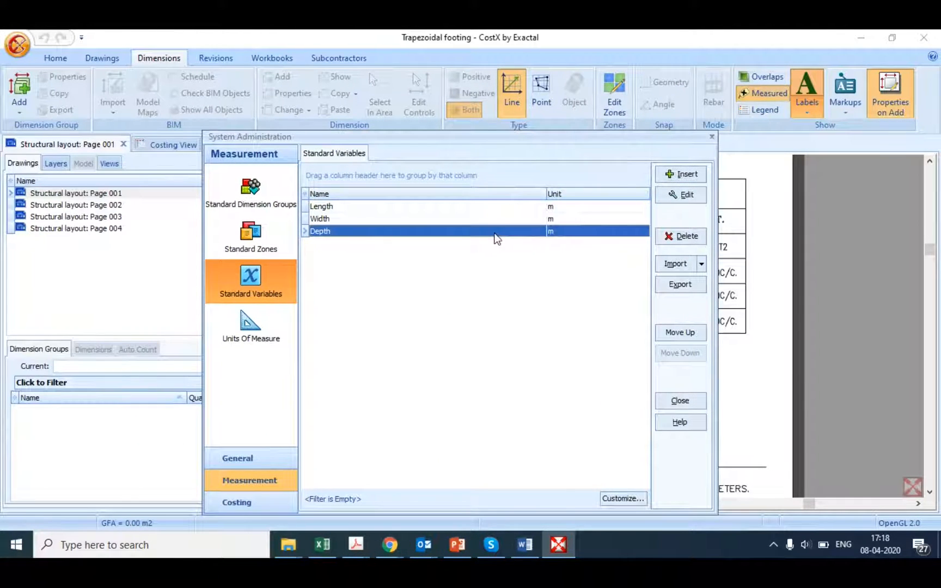
{"action": "double_click", "coordinate": [608, 231]}
{"action": "left_click", "coordinate": [457, 294]}
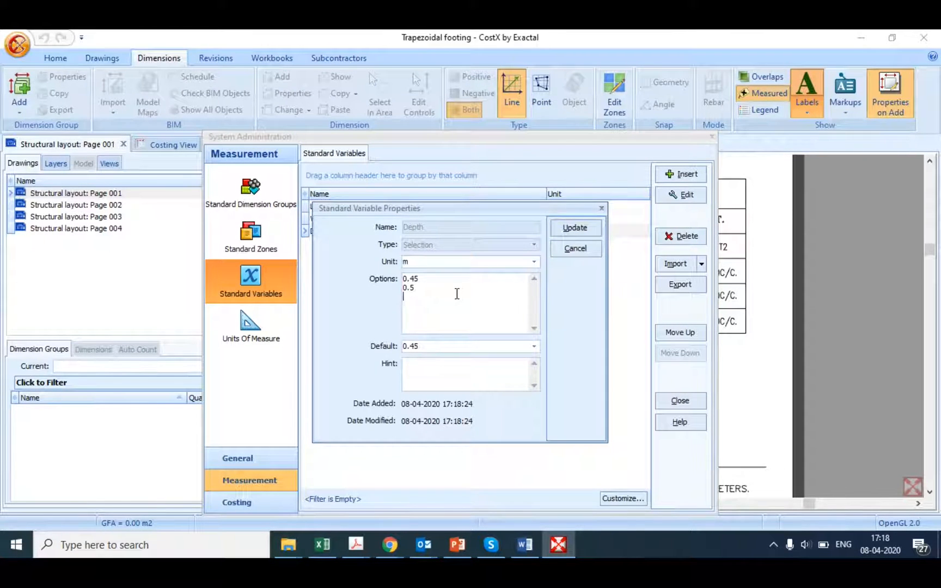
{"action": "key", "text": "Return"}
{"action": "type", "text": "0.6"}
{"action": "left_click", "coordinate": [566, 228]}
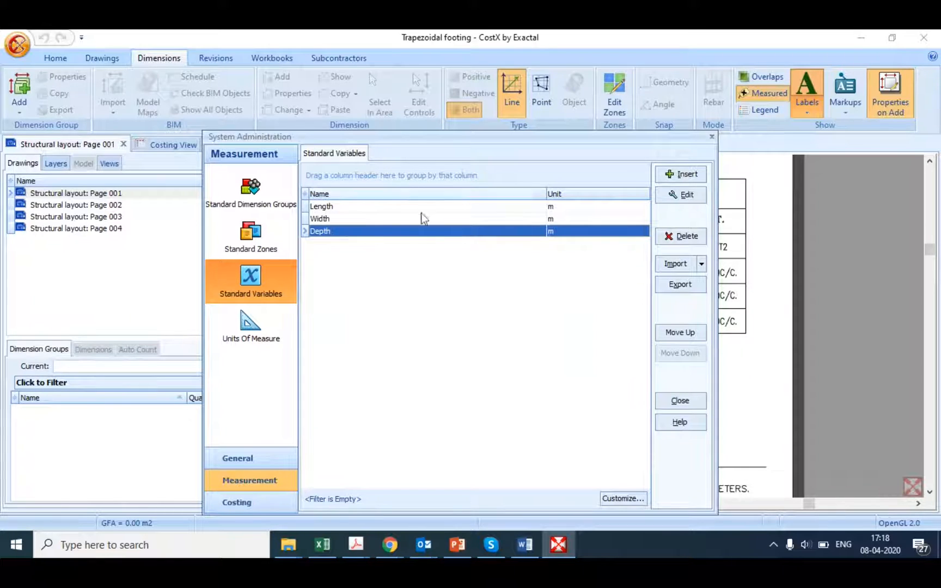
{"action": "left_click", "coordinate": [710, 139]}
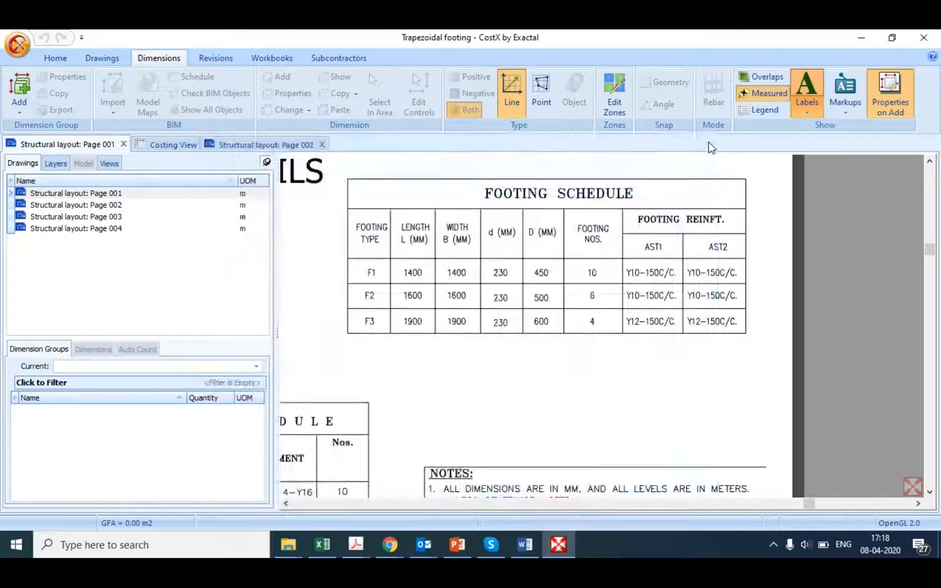
Step: Start a new dimension group named F1 in the folder Trapezoidal footing
{"action": "left_click", "coordinate": [16, 114]}
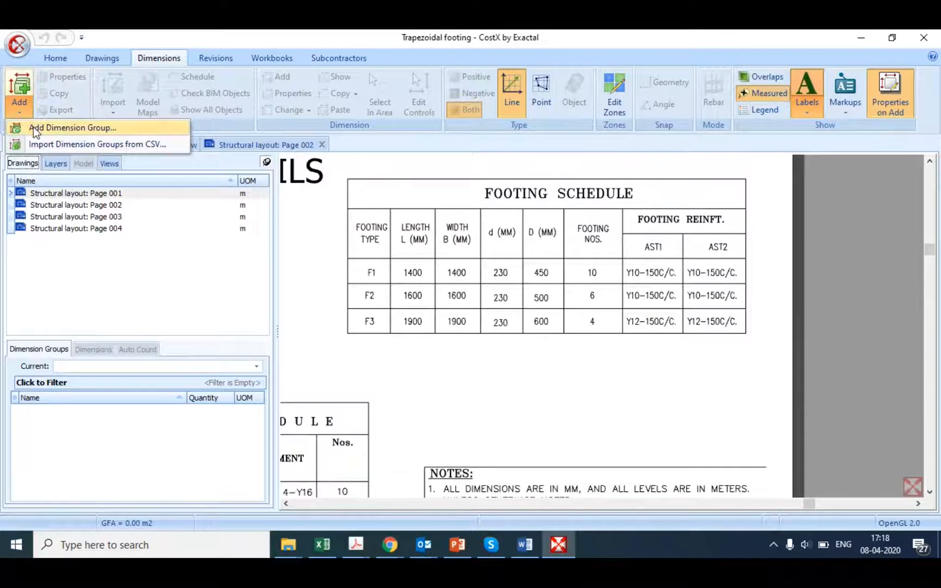
{"action": "left_click", "coordinate": [34, 128]}
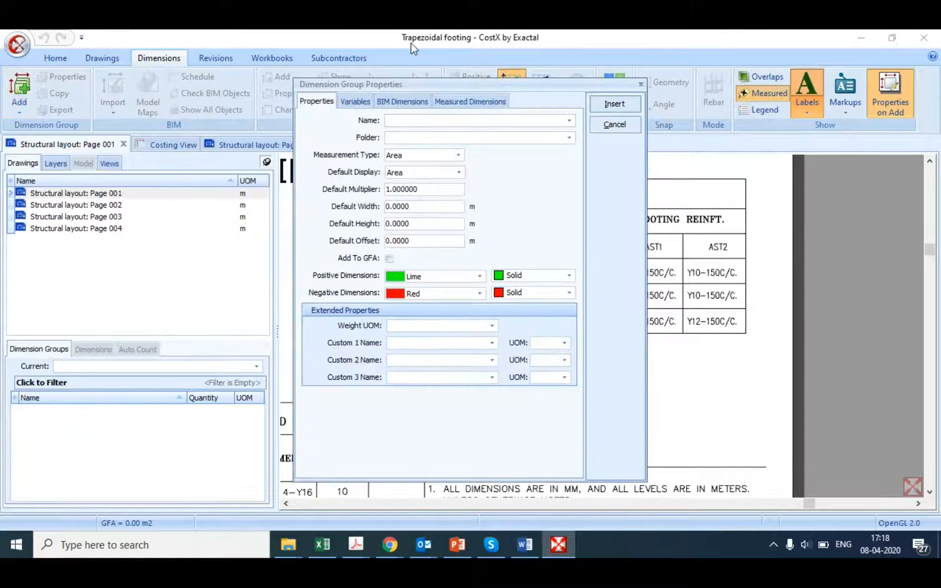
{"action": "type", "text": "F1"}
{"action": "left_click", "coordinate": [441, 136]}
{"action": "type", "text": "Trapezoidal footing"}
Step: Set the F1 group's default display to Volume, default height to 0.23 m and weight unit to kg
{"action": "left_click", "coordinate": [458, 173]}
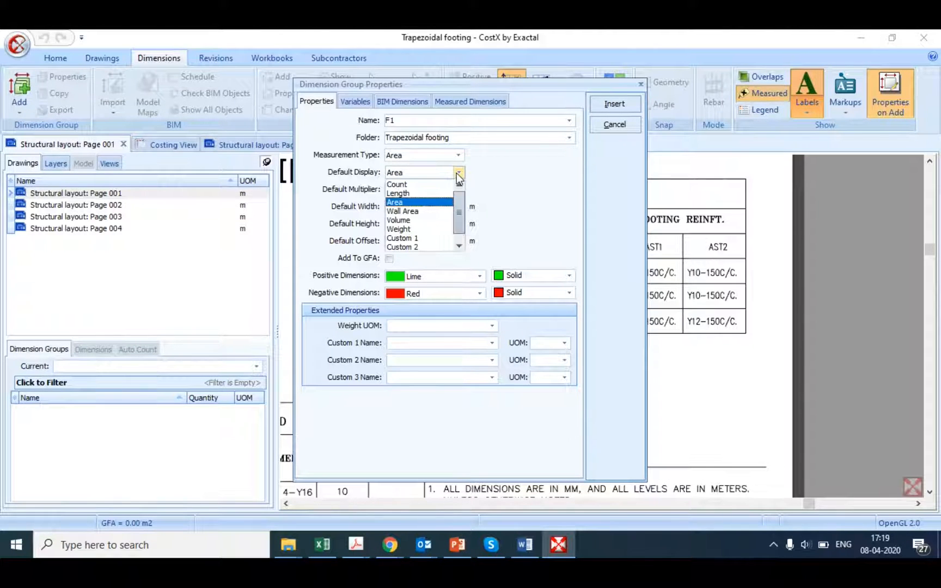
{"action": "left_click", "coordinate": [406, 222]}
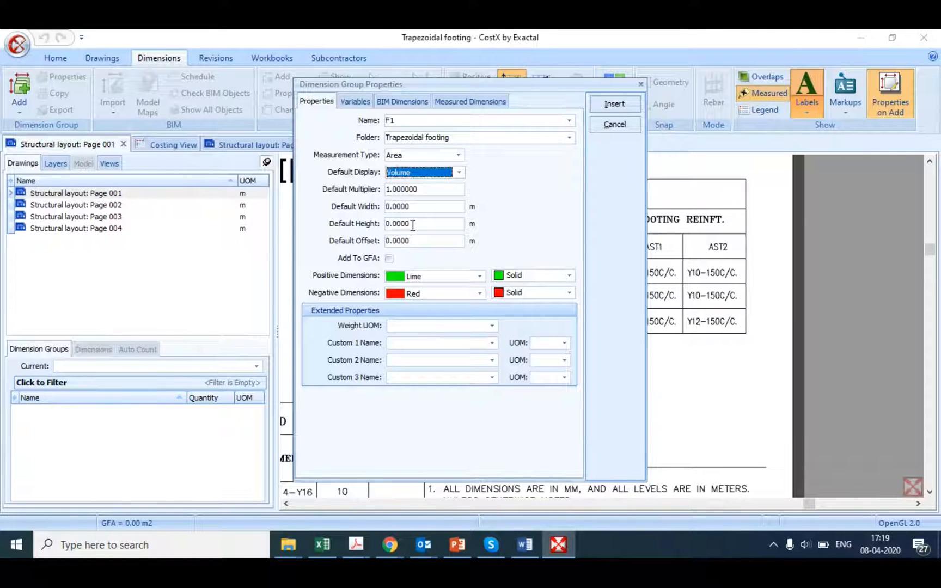
{"action": "double_click", "coordinate": [413, 225]}
{"action": "type", "text": "0"}
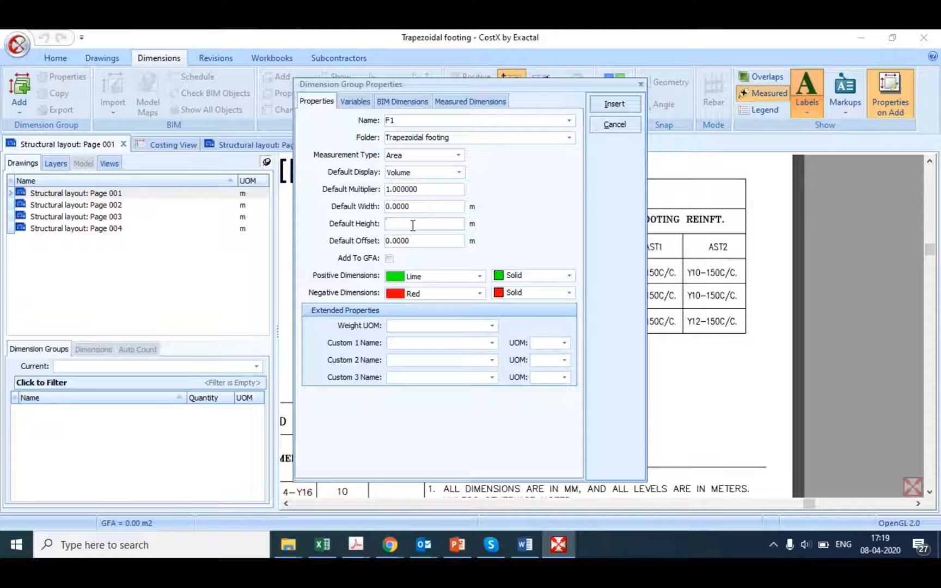
{"action": "type", "text": "0.23"}
{"action": "left_click", "coordinate": [492, 326]}
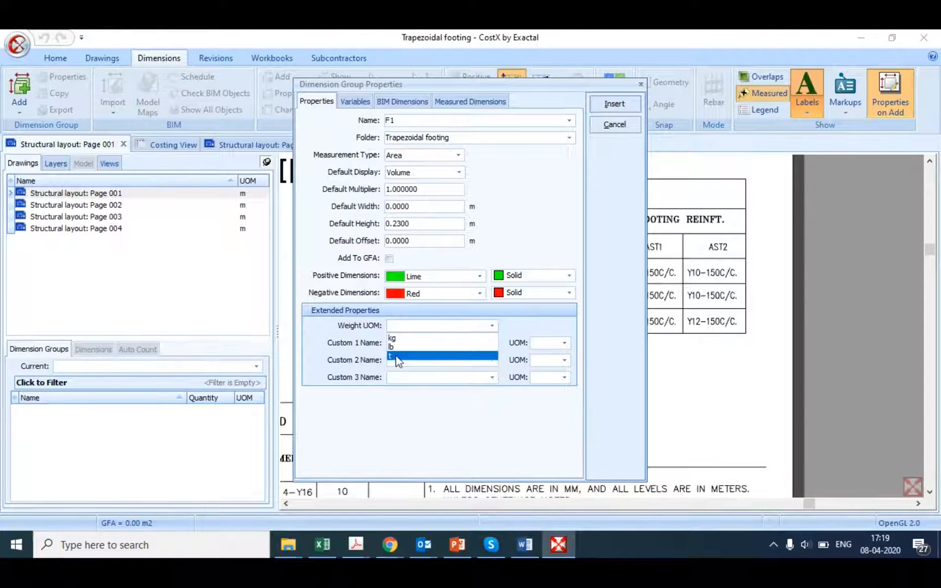
{"action": "left_click", "coordinate": [397, 339]}
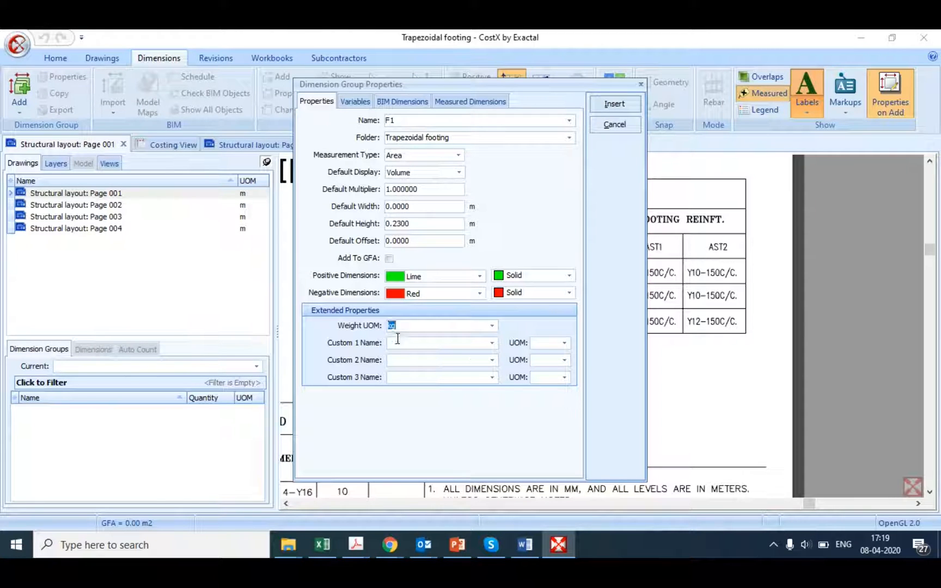
Step: Name the group's first custom property Truncated Pyramid and give it the unit m3
{"action": "left_click", "coordinate": [399, 344]}
{"action": "type", "text": "Truncated Pyr"}
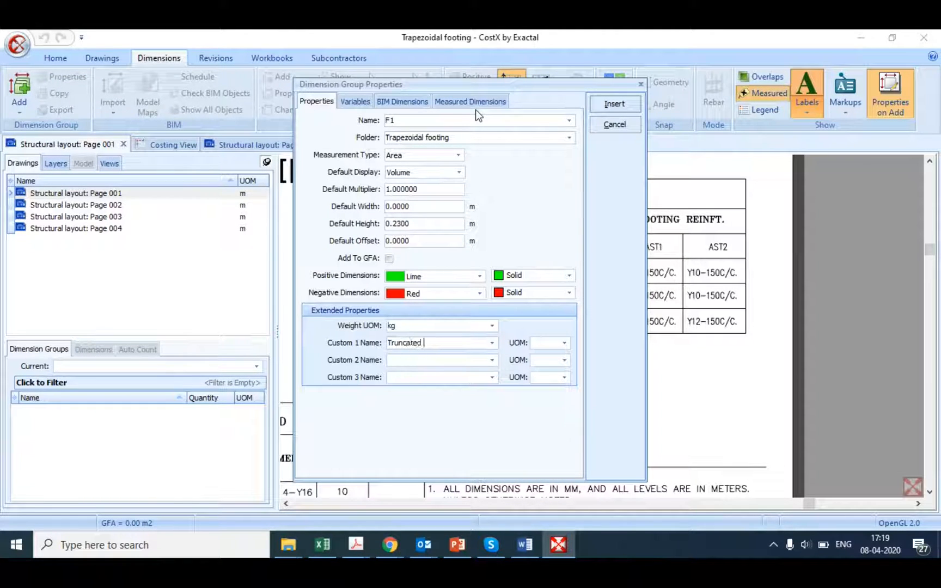
{"action": "type", "text": "amidm"}
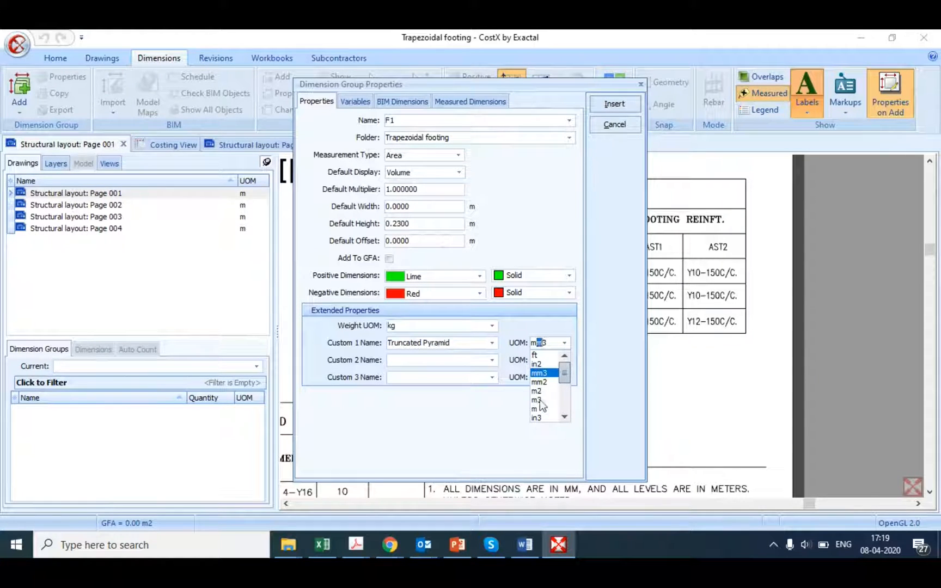
{"action": "left_click", "coordinate": [540, 400]}
Step: Name the group's second custom property Shuttering and give it the unit m2
{"action": "left_click", "coordinate": [457, 360]}
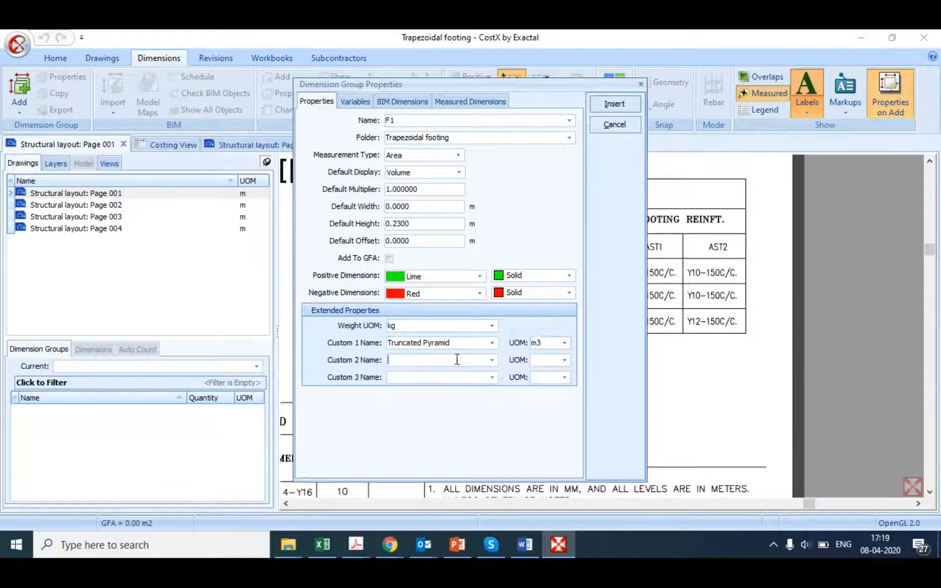
{"action": "type", "text": "Shuttering"}
{"action": "left_click", "coordinate": [559, 360]}
{"action": "type", "text": "m"}
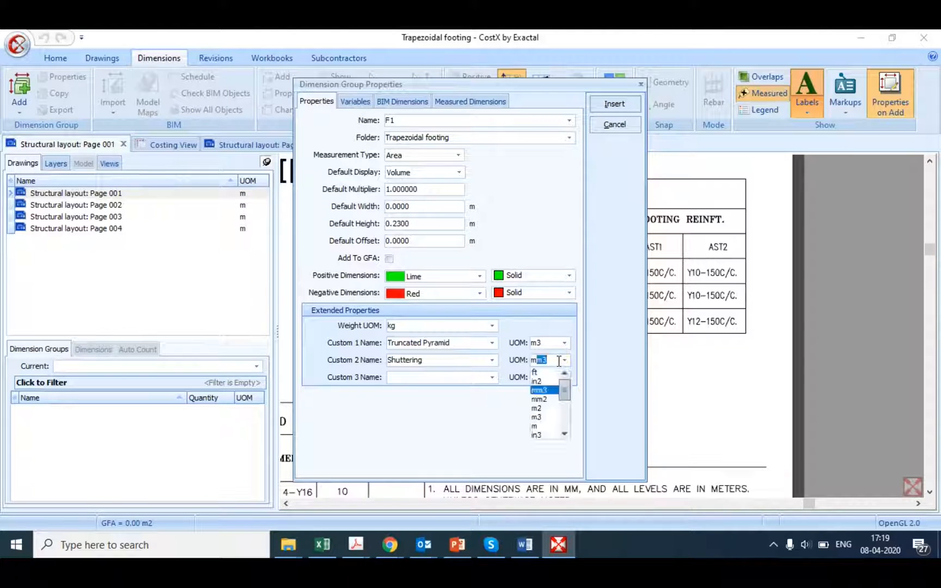
{"action": "left_click", "coordinate": [539, 409]}
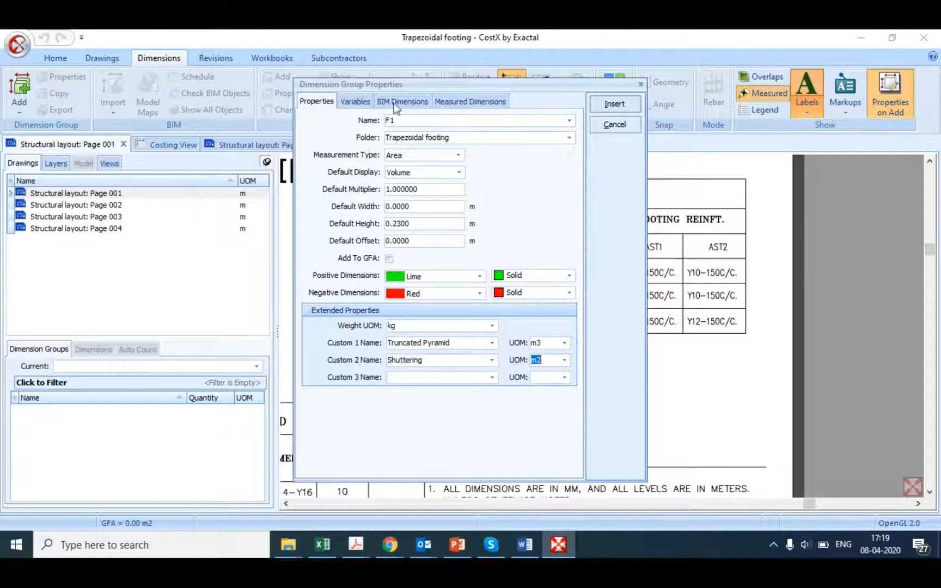
Step: Clear the Wall Area and Volume expressions in the group's measured dimension definitions
{"action": "left_click", "coordinate": [460, 102]}
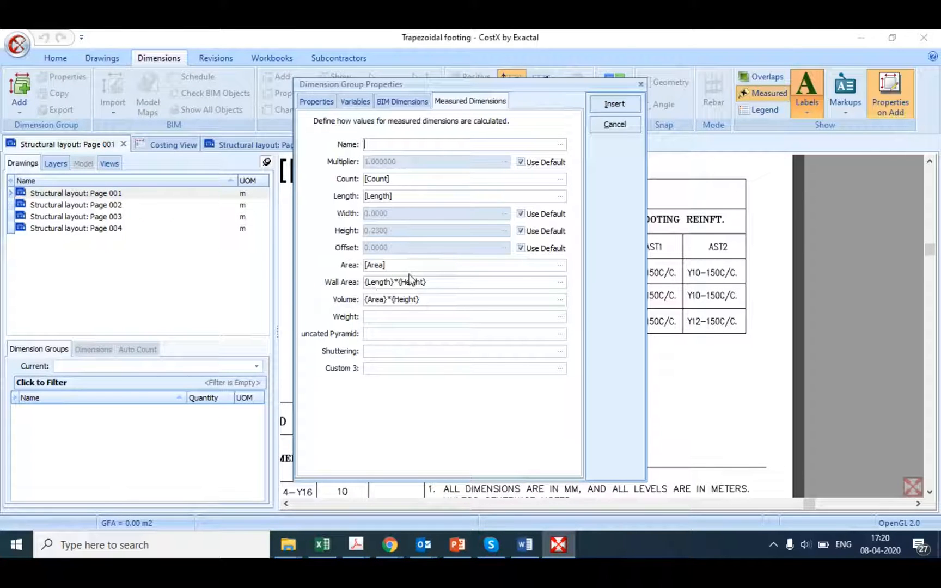
{"action": "left_click", "coordinate": [437, 282]}
{"action": "key", "text": "BackSpace"}
{"action": "key", "text": "BackSpace"}
{"action": "key", "text": "BackSpace"}
{"action": "key", "text": "BackSpace"}
{"action": "key", "text": "BackSpace"}
{"action": "key", "text": "BackSpace"}
{"action": "key", "text": "BackSpace"}
{"action": "key", "text": "BackSpace"}
{"action": "key", "text": "BackSpace"}
{"action": "key", "text": "BackSpace"}
{"action": "key", "text": "BackSpace"}
{"action": "key", "text": "BackSpace"}
{"action": "key", "text": "BackSpace"}
{"action": "key", "text": "BackSpace"}
{"action": "key", "text": "BackSpace"}
{"action": "key", "text": "BackSpace"}
{"action": "key", "text": "BackSpace"}
{"action": "left_click", "coordinate": [426, 300]}
{"action": "key", "text": "BackSpace"}
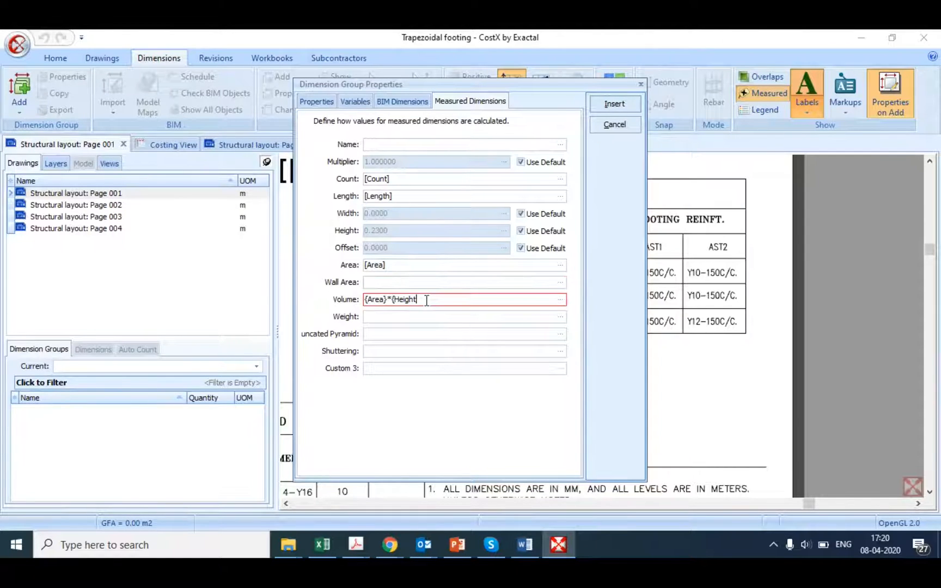
{"action": "key", "text": "BackSpace"}
{"action": "key", "text": "BackSpace"}
{"action": "key", "text": "BackSpace"}
{"action": "key", "text": "BackSpace"}
{"action": "key", "text": "BackSpace"}
{"action": "key", "text": "BackSpace"}
{"action": "key", "text": "BackSpace"}
{"action": "key", "text": "BackSpace"}
{"action": "key", "text": "BackSpace"}
{"action": "key", "text": "BackSpace"}
{"action": "key", "text": "BackSpace"}
{"action": "key", "text": "BackSpace"}
{"action": "key", "text": "BackSpace"}
{"action": "key", "text": "BackSpace"}
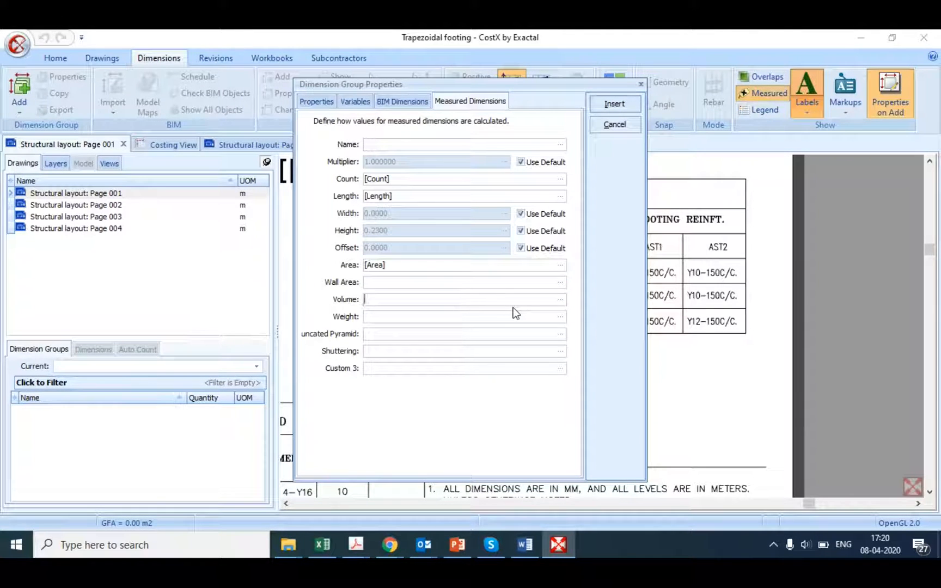
Step: Define the measured Volume as ({Length}*{Width}*{Height}) in the expression editor and close the editor
{"action": "left_click", "coordinate": [428, 333]}
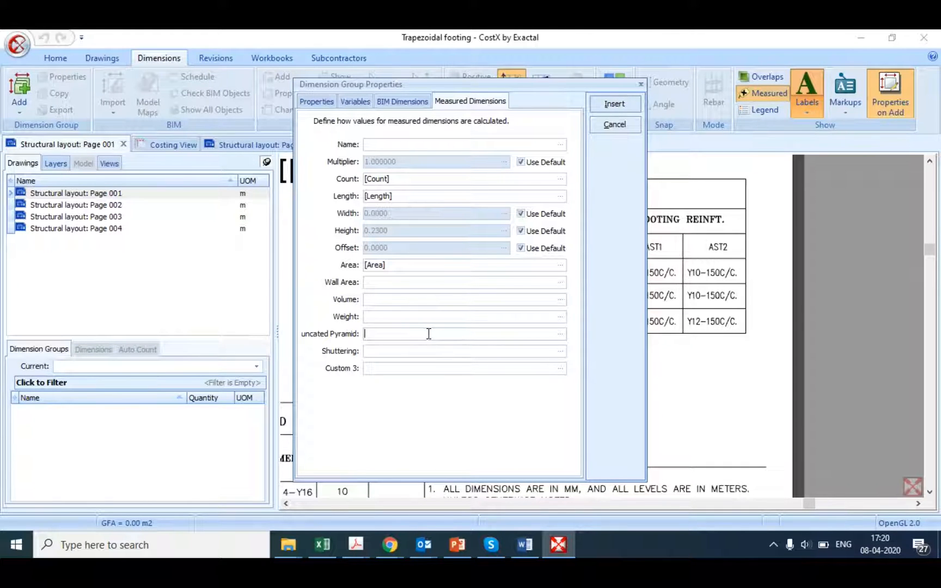
{"action": "left_click", "coordinate": [422, 299]}
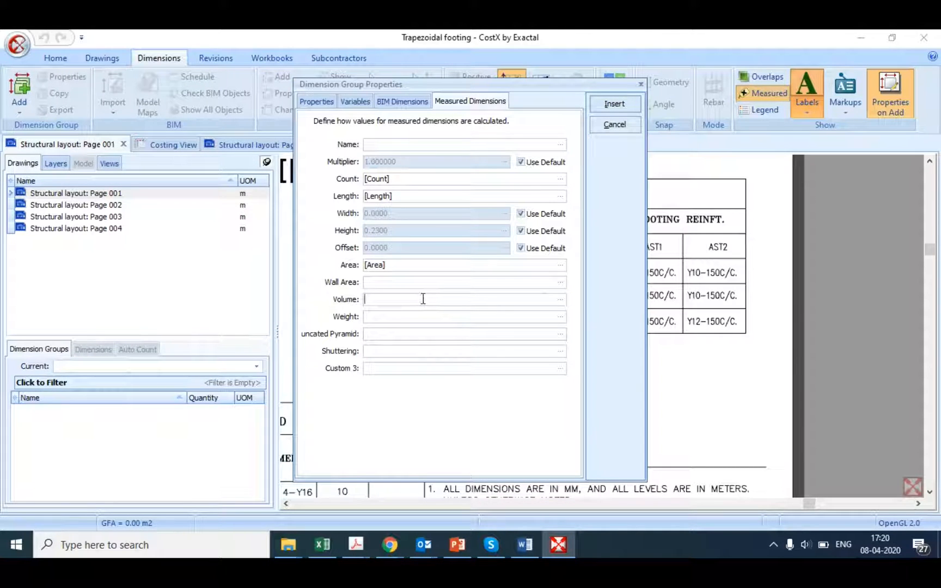
{"action": "left_click", "coordinate": [560, 299]}
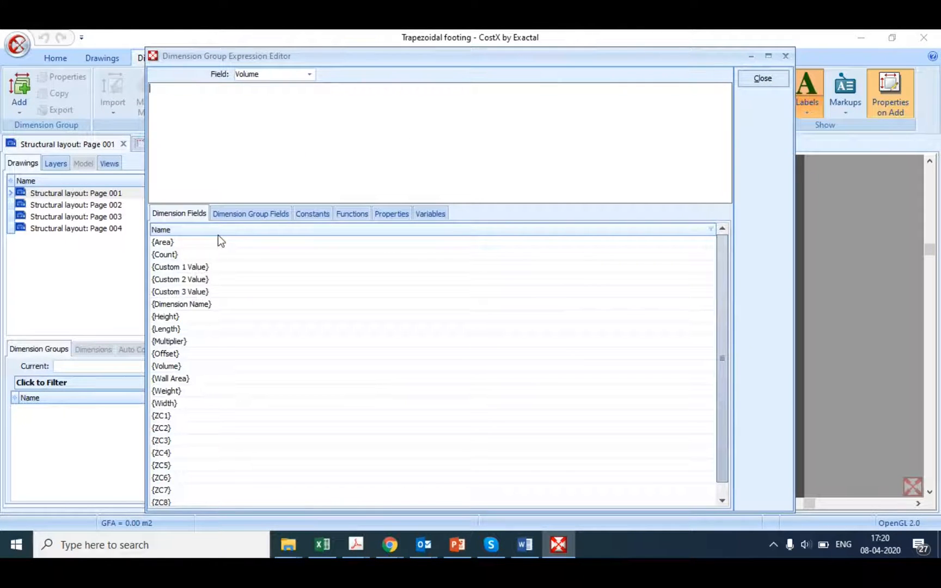
{"action": "type", "text": "("}
{"action": "double_click", "coordinate": [184, 329]}
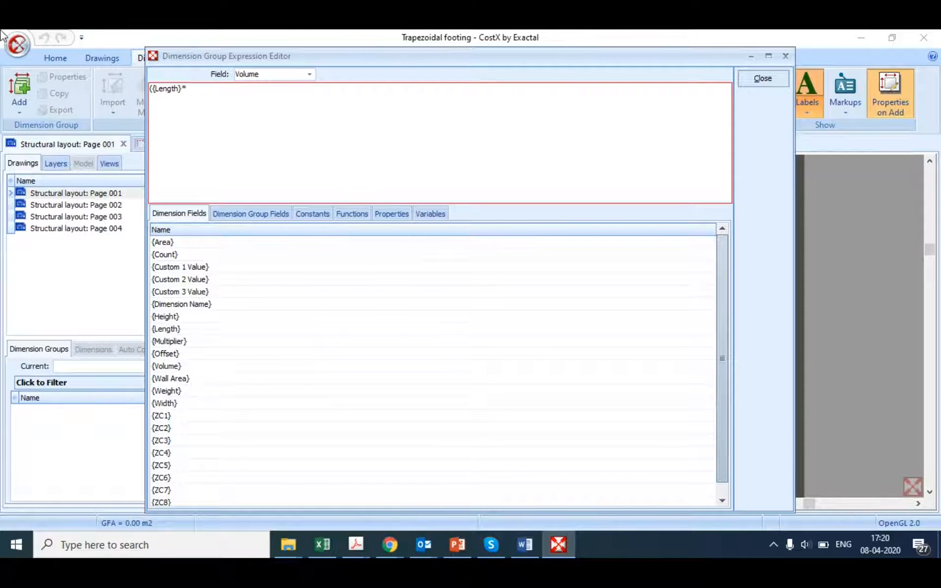
{"action": "double_click", "coordinate": [192, 404]}
{"action": "type", "text": "*"}
{"action": "double_click", "coordinate": [178, 316]}
{"action": "type", "text": ")"}
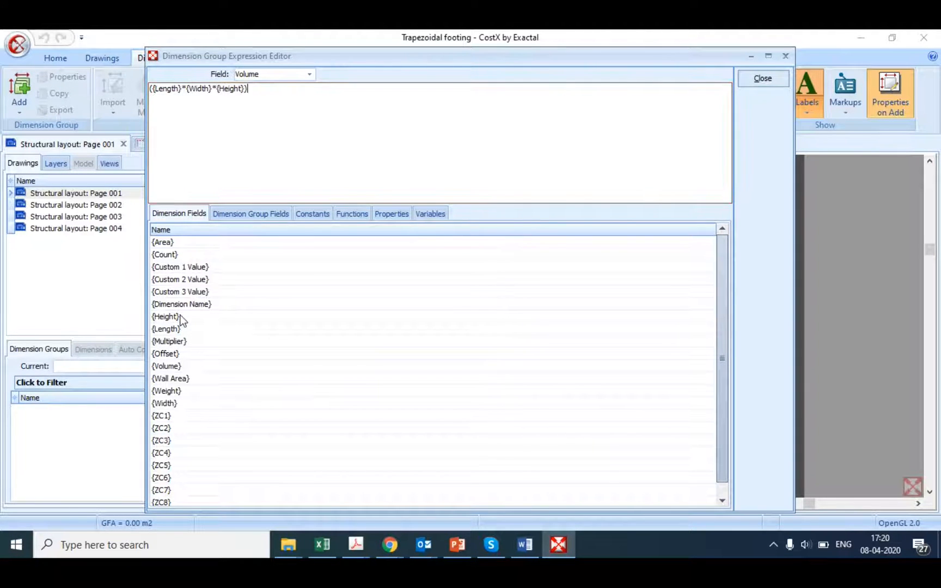
{"action": "left_click", "coordinate": [770, 86]}
Step: Open the expression editor for Truncated Pyramid and enter the base area term ({Length}*{Width})
{"action": "left_click", "coordinate": [387, 332]}
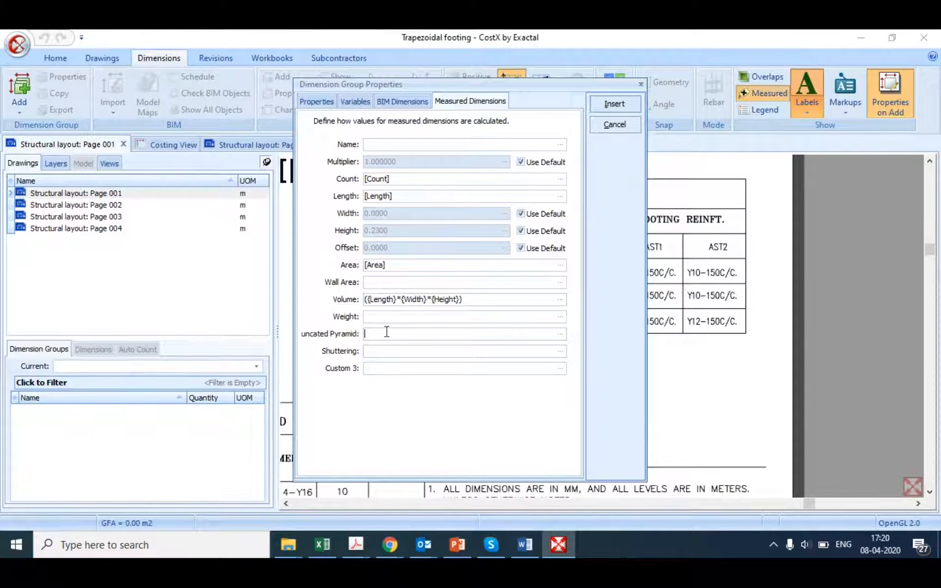
{"action": "left_click", "coordinate": [560, 335]}
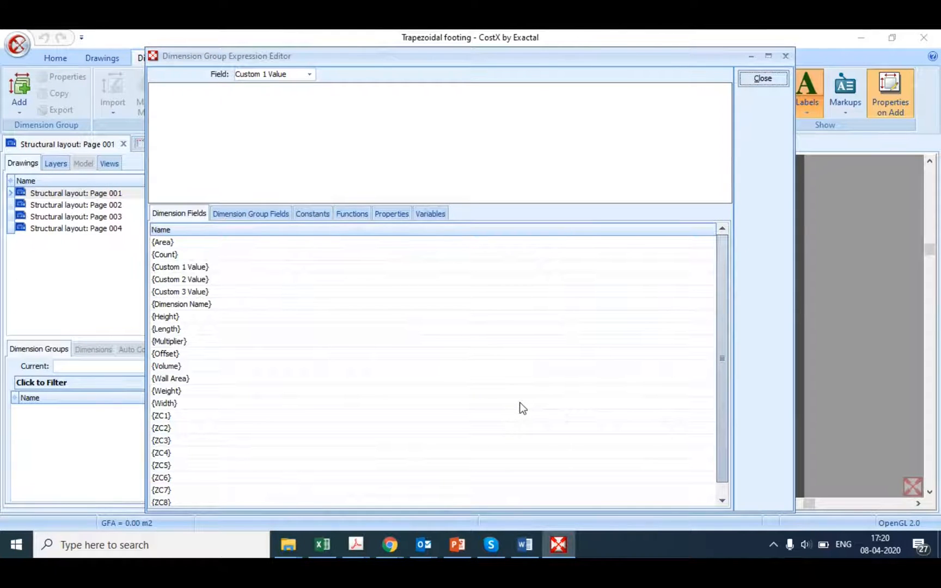
{"action": "left_click", "coordinate": [252, 124]}
{"action": "type", "text": "("}
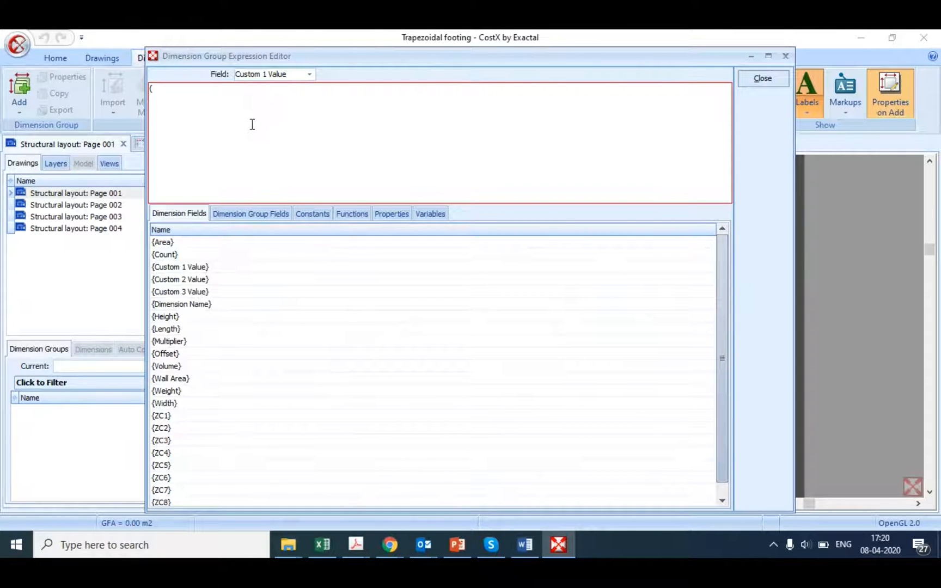
{"action": "left_click", "coordinate": [172, 330]}
{"action": "double_click", "coordinate": [171, 331]}
{"action": "type", "text": "*"}
{"action": "double_click", "coordinate": [172, 406]}
{"action": "type", "text": ")"}
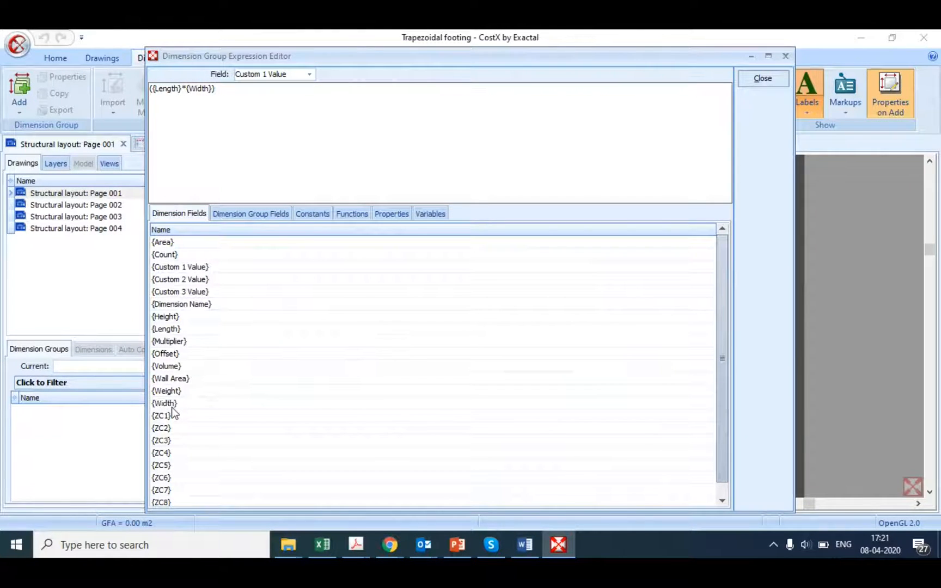
{"action": "type", "text": "+("}
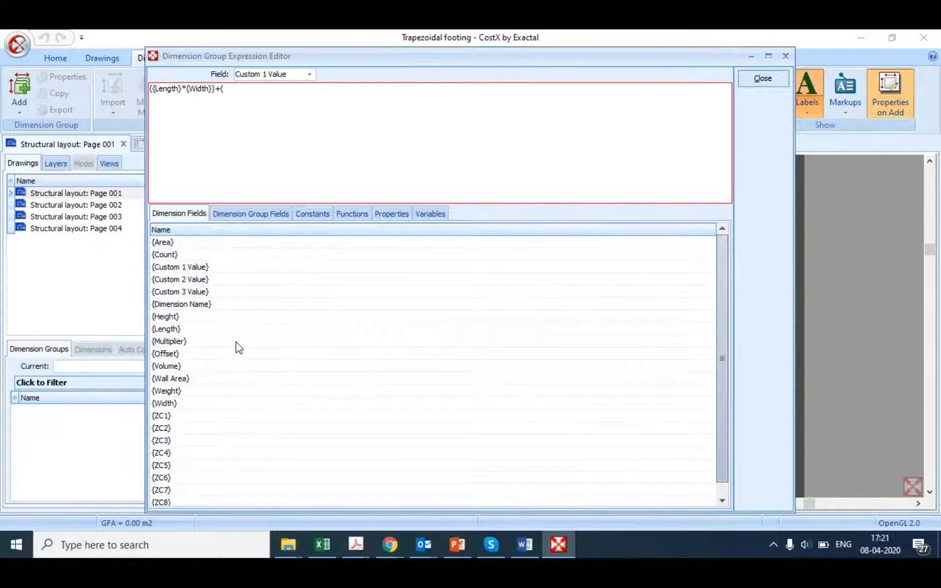
Step: Append +({Area})+ to the Truncated Pyramid expression
{"action": "left_click", "coordinate": [169, 247]}
{"action": "double_click", "coordinate": [168, 246]}
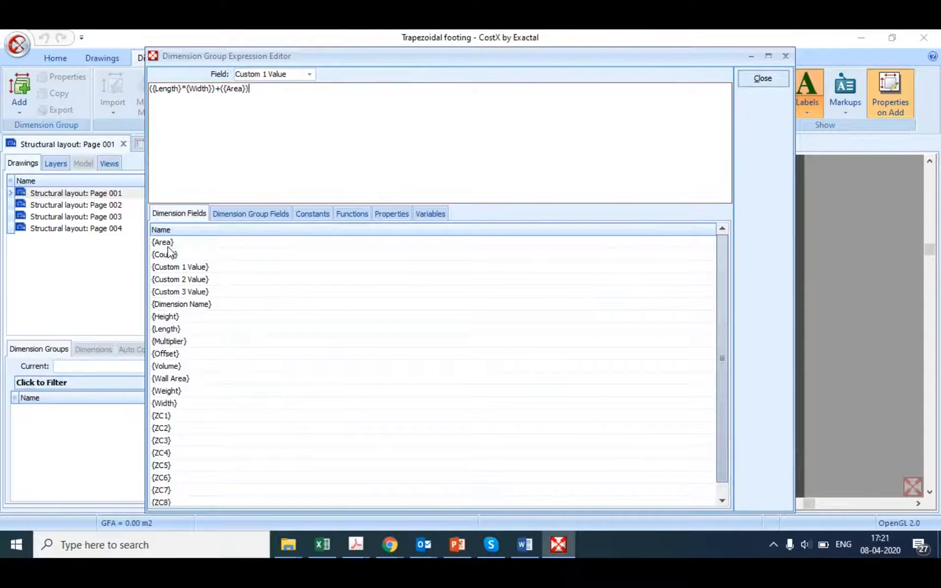
{"action": "type", "text": ")+"}
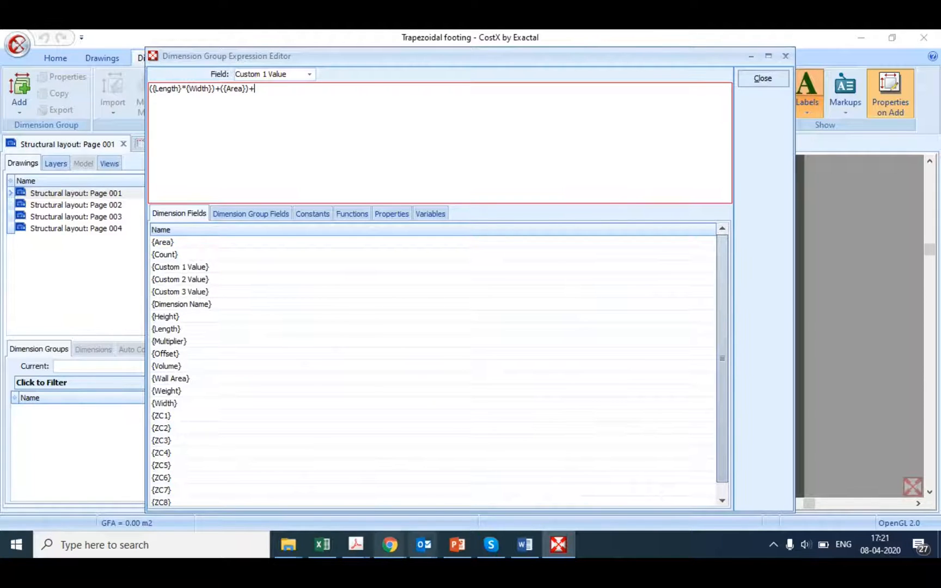
Step: Check the truncated pyramid formula in PowerPoint, and append an opening bracket and a copy of ({Length}*{Width})+({Area}) to the expression
{"action": "left_click", "coordinate": [459, 545]}
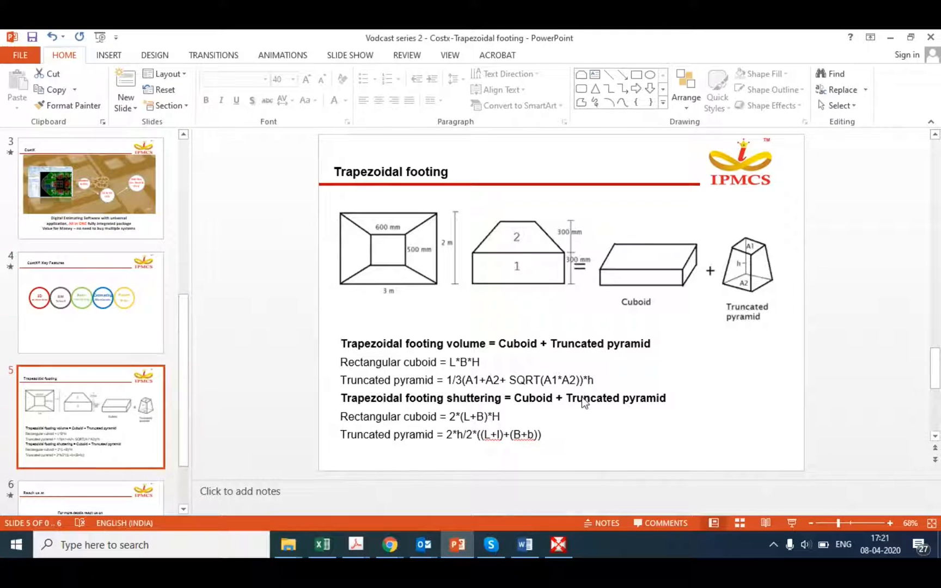
{"action": "left_click", "coordinate": [513, 540]}
{"action": "left_click", "coordinate": [559, 545]}
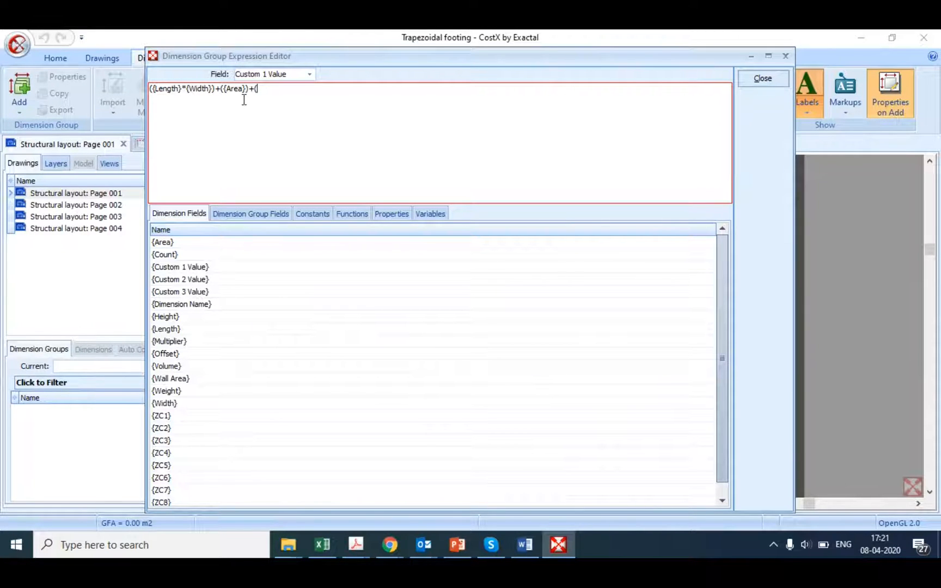
{"action": "left_click_drag", "start_coordinate": [250, 90], "coordinate": [151, 102]}
{"action": "key", "text": "ctrl+c"}
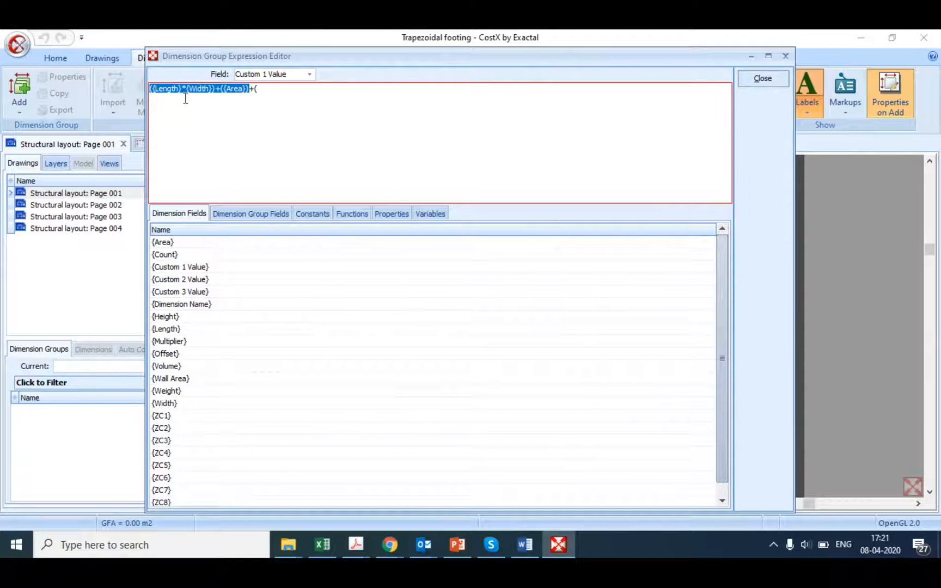
{"action": "left_click", "coordinate": [270, 90]}
{"action": "key", "text": "ctrl+v"}
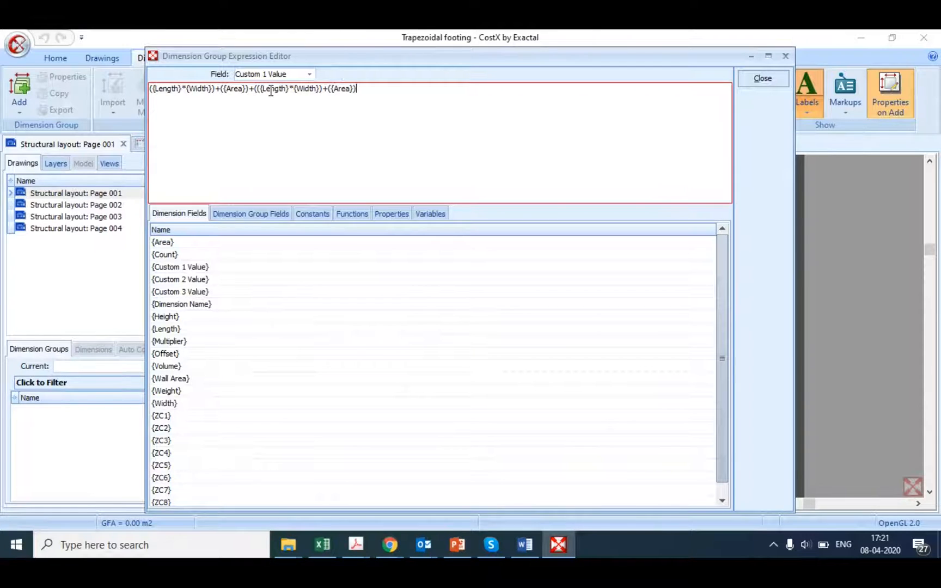
Step: Raise the copied bracketed term to ^0.5 and enclose the whole Truncated Pyramid expression in brackets
{"action": "type", "text": ")^0.5"}
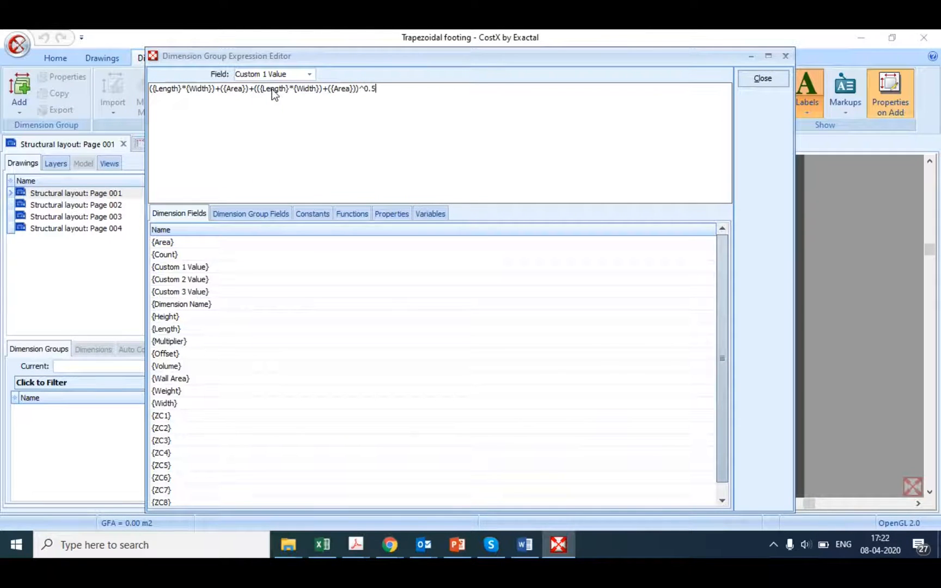
{"action": "type", "text": "))"}
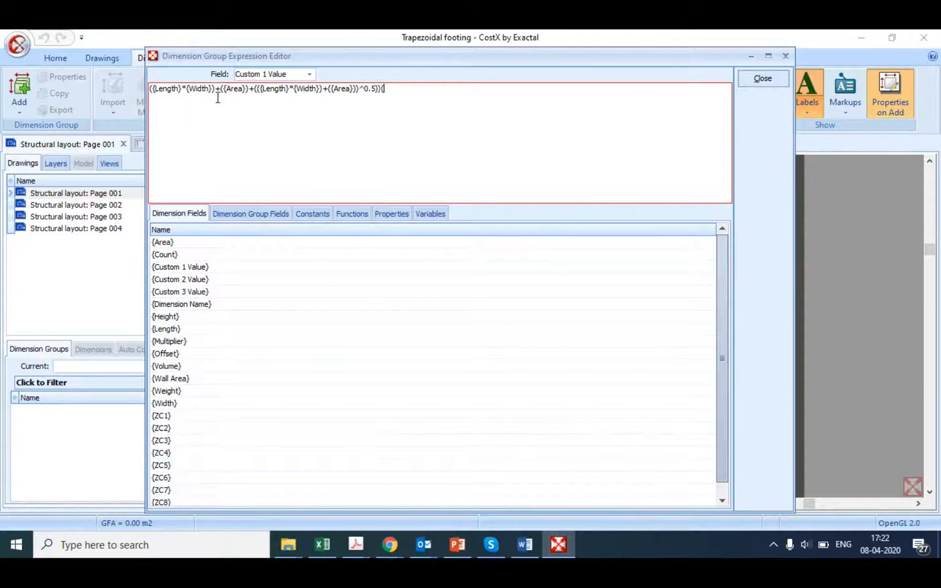
{"action": "left_click", "coordinate": [152, 90]}
{"action": "type", "text": "("}
{"action": "left_click", "coordinate": [400, 97]}
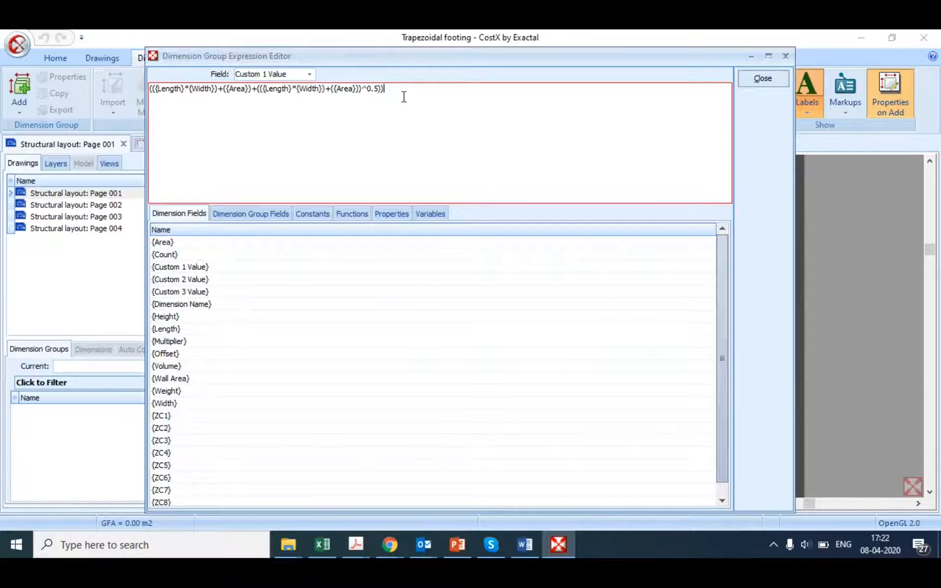
Step: Check the truncated pyramid formula in PowerPoint, and append *(XVAR("Depth")-{Height} to the Truncated Pyramid expression
{"action": "type", "text": "*"}
{"action": "left_click", "coordinate": [471, 542]}
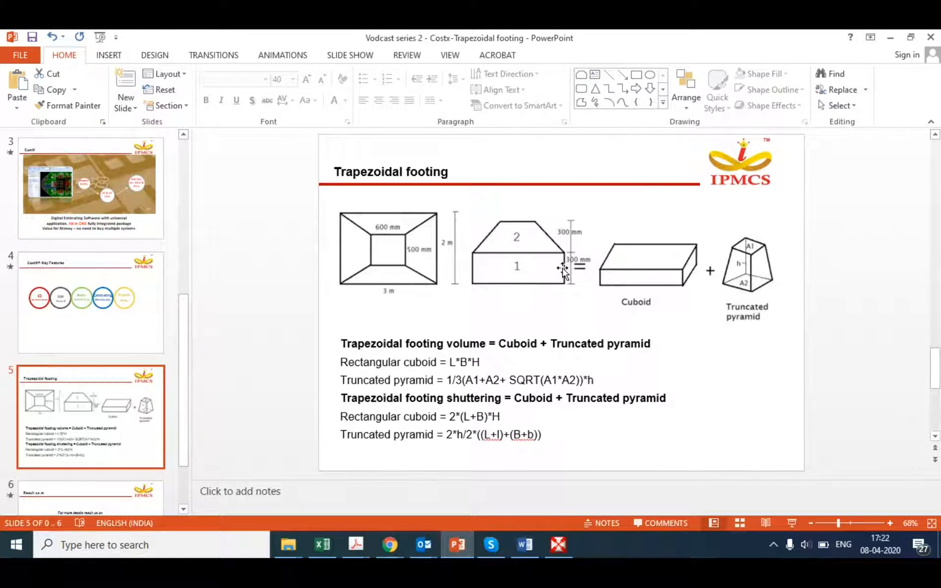
{"action": "left_click", "coordinate": [551, 551]}
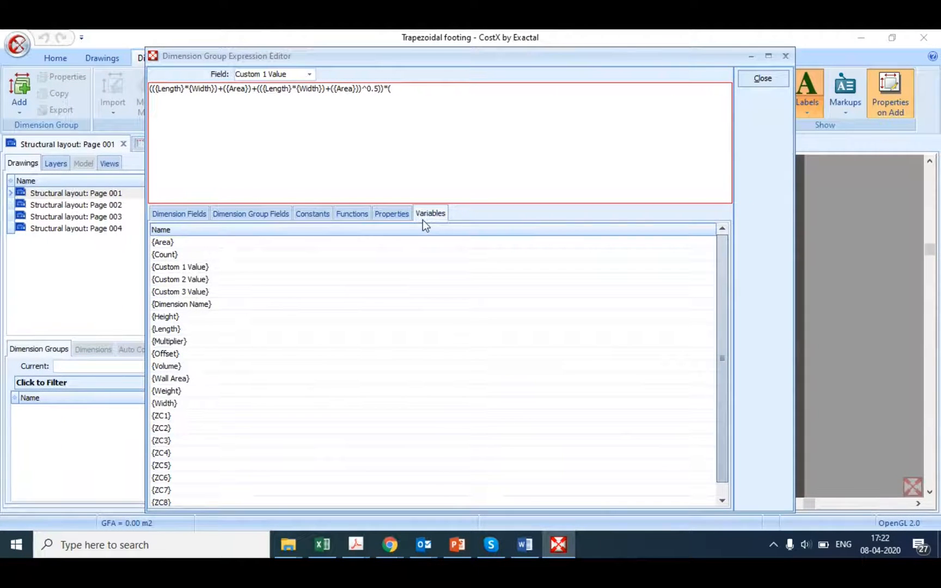
{"action": "left_click", "coordinate": [424, 218]}
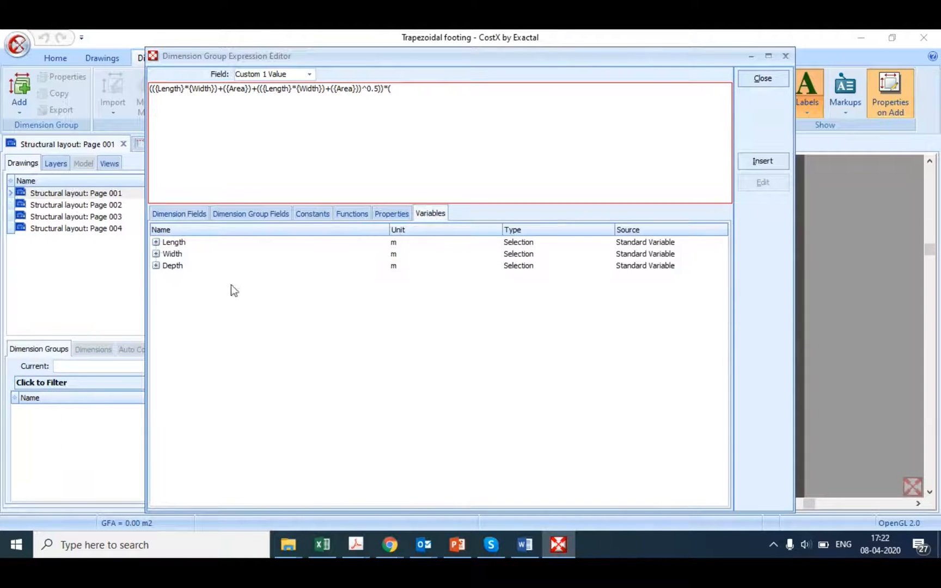
{"action": "double_click", "coordinate": [178, 268]}
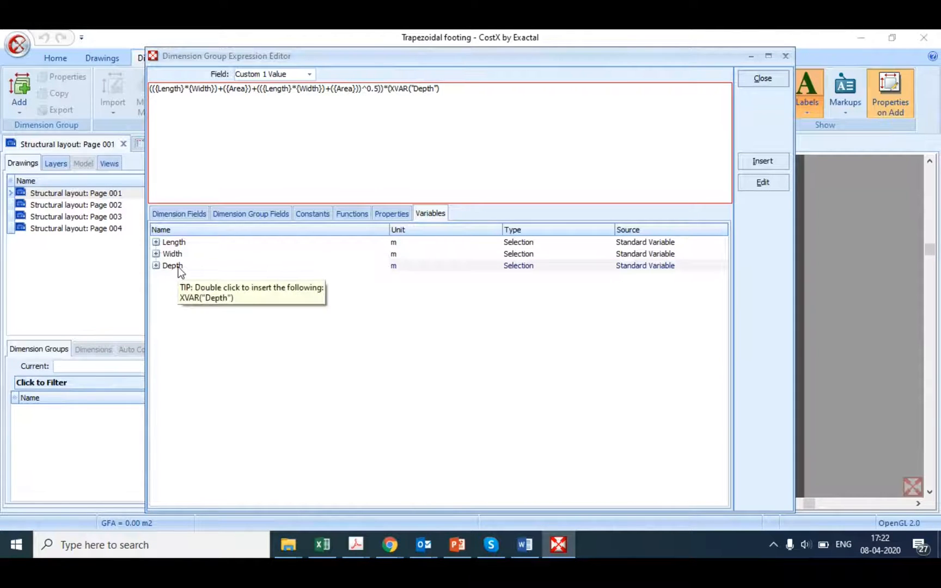
{"action": "type", "text": "-"}
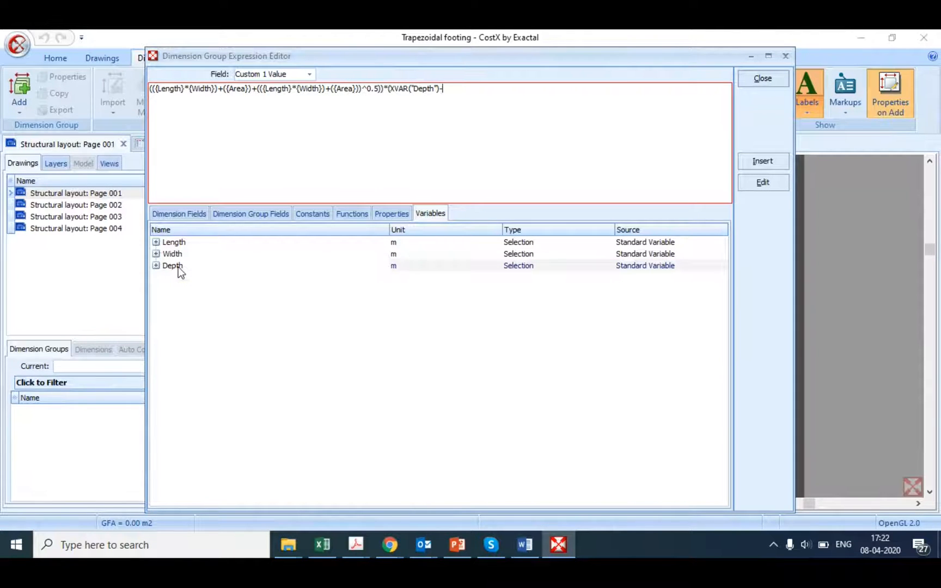
{"action": "left_click", "coordinate": [179, 214]}
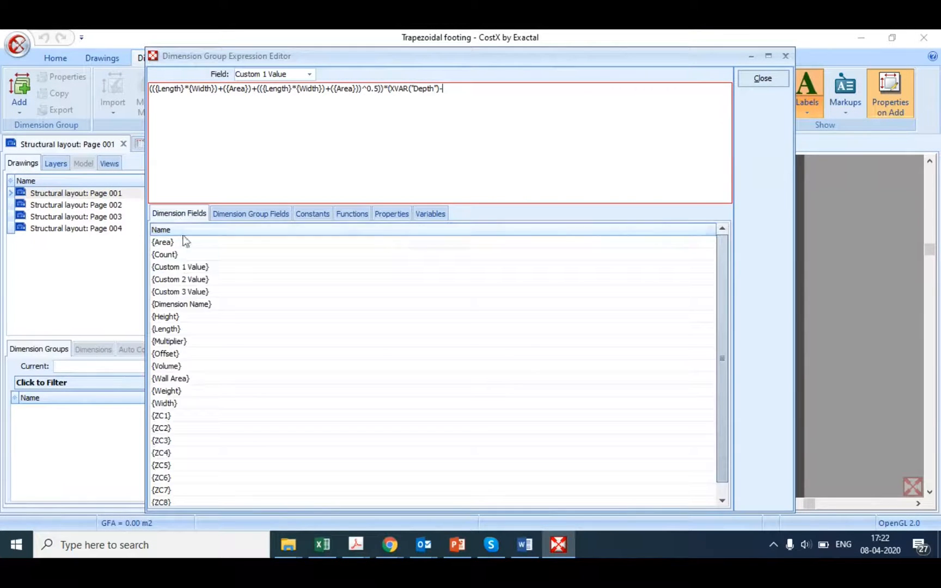
{"action": "double_click", "coordinate": [172, 318]}
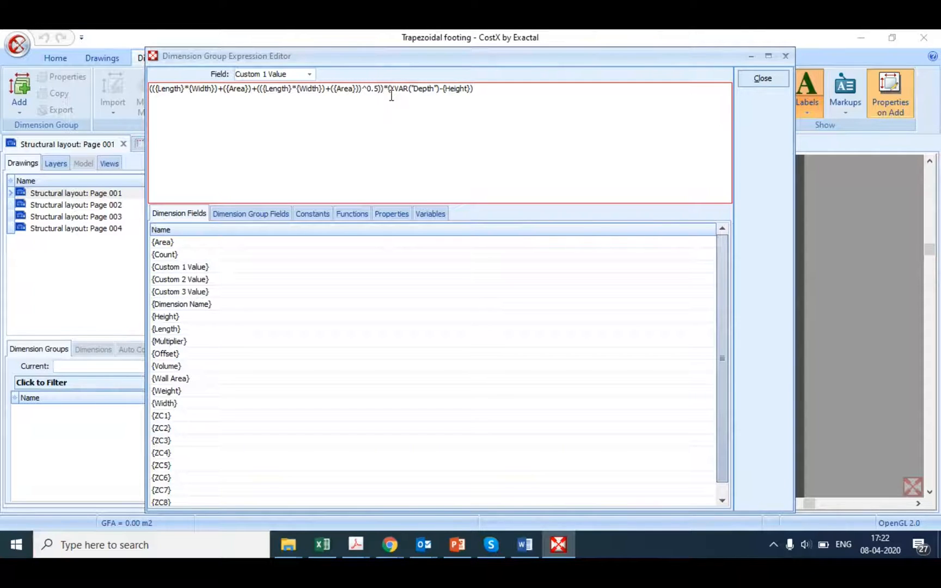
Step: Bracket the depth difference and divide it by 3 as ((XVAR("Depth")-{Height})/3), add an opening bracket at the expression's start, and close the editor
{"action": "type", "text": "("}
{"action": "left_click", "coordinate": [539, 93]}
{"action": "type", "text": "/3)"}
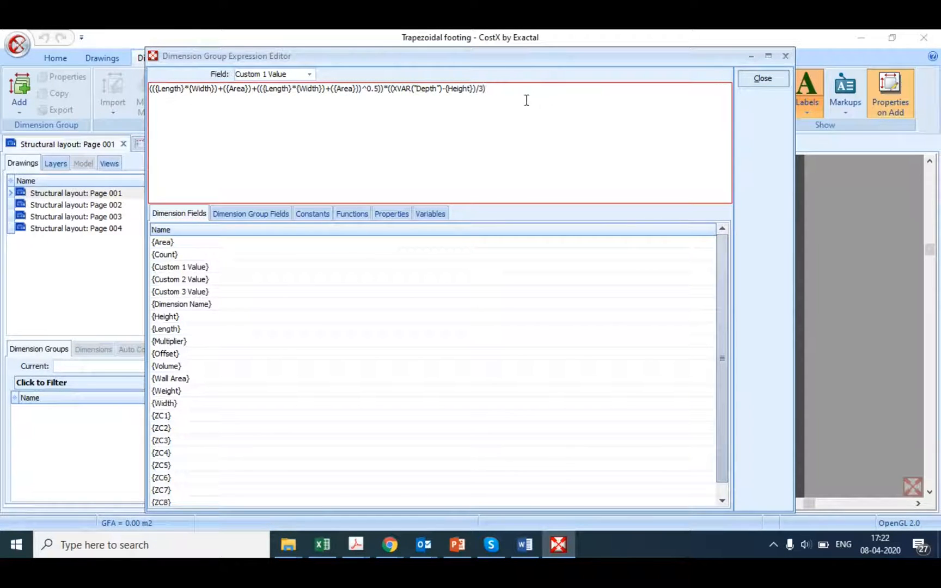
{"action": "type", "text": ")"}
{"action": "key", "text": "BackSpace"}
{"action": "left_click", "coordinate": [152, 85]}
{"action": "type", "text": "("}
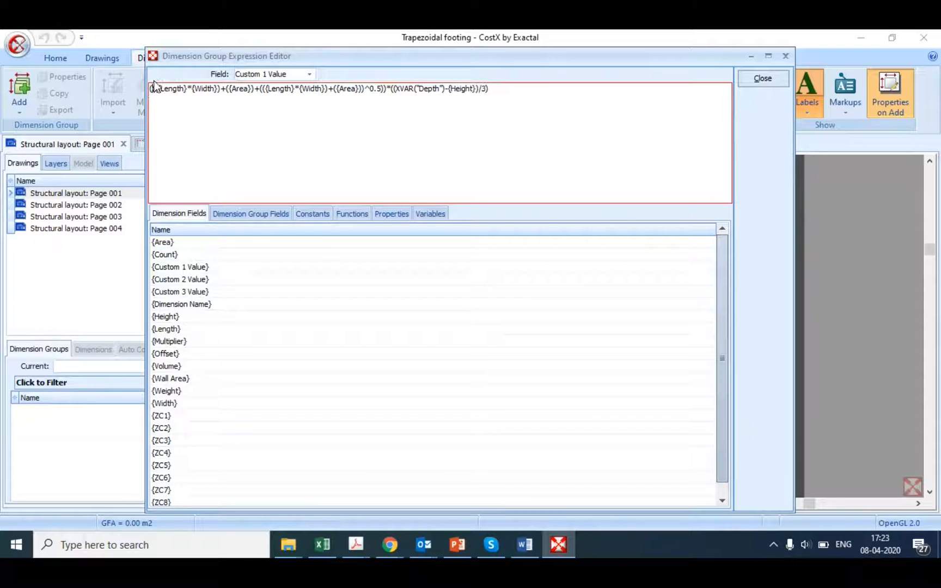
{"action": "left_click", "coordinate": [761, 79]}
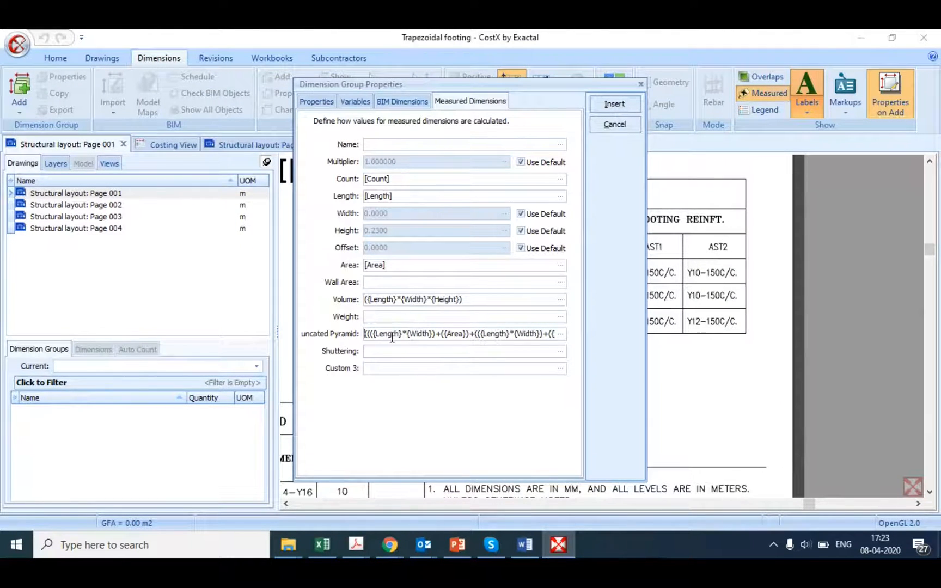
Step: Open the Volume expression and replace the length, width and height product with {Custom 1 Value}
{"action": "left_click", "coordinate": [560, 300]}
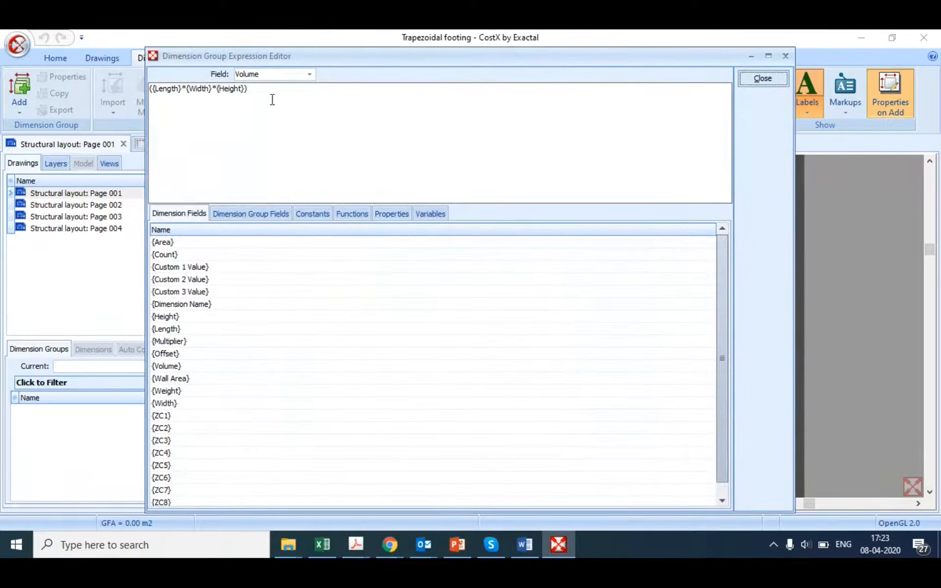
{"action": "type", "text": "+"}
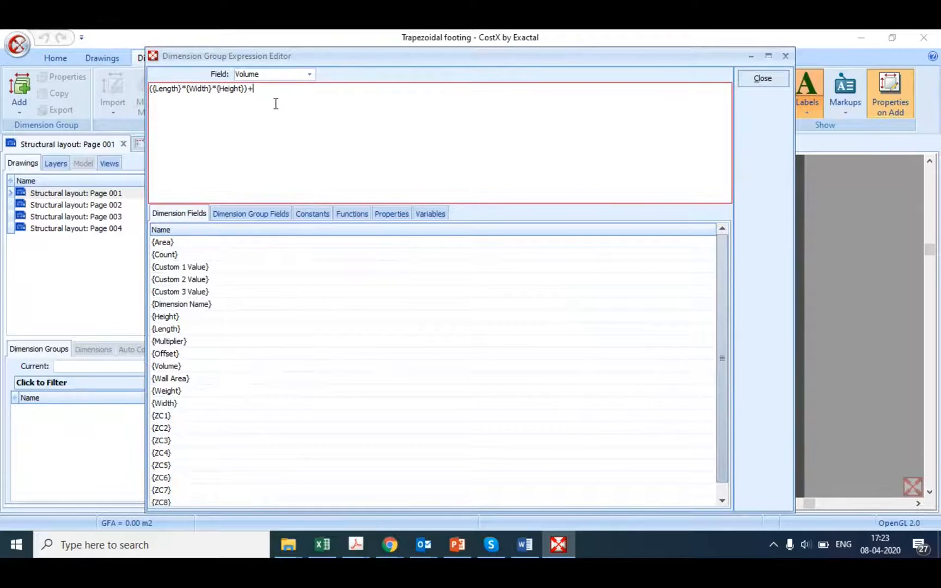
{"action": "double_click", "coordinate": [181, 268]}
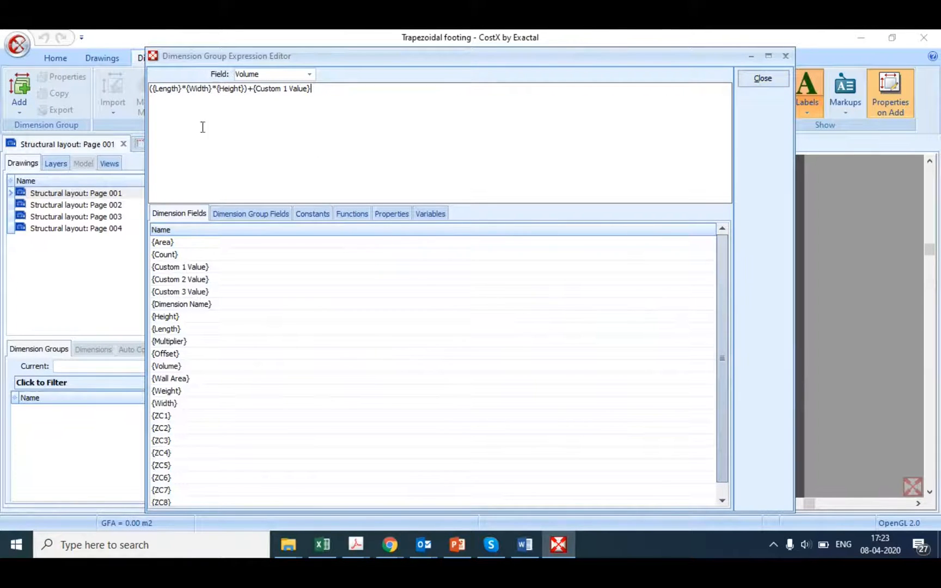
{"action": "left_click_drag", "start_coordinate": [183, 88], "coordinate": [155, 91]}
{"action": "key", "text": "Delete"}
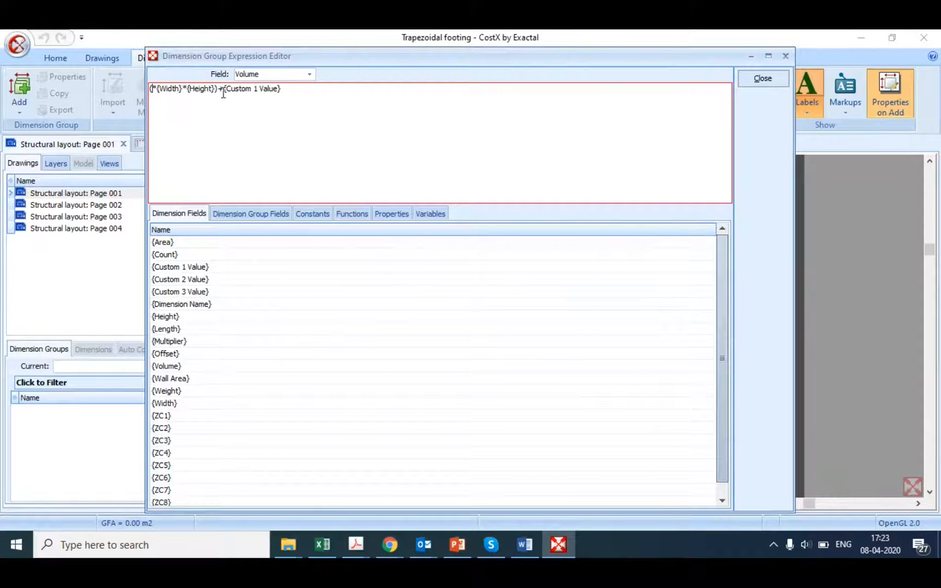
{"action": "left_click_drag", "start_coordinate": [224, 90], "coordinate": [151, 98]}
{"action": "key", "text": "Delete"}
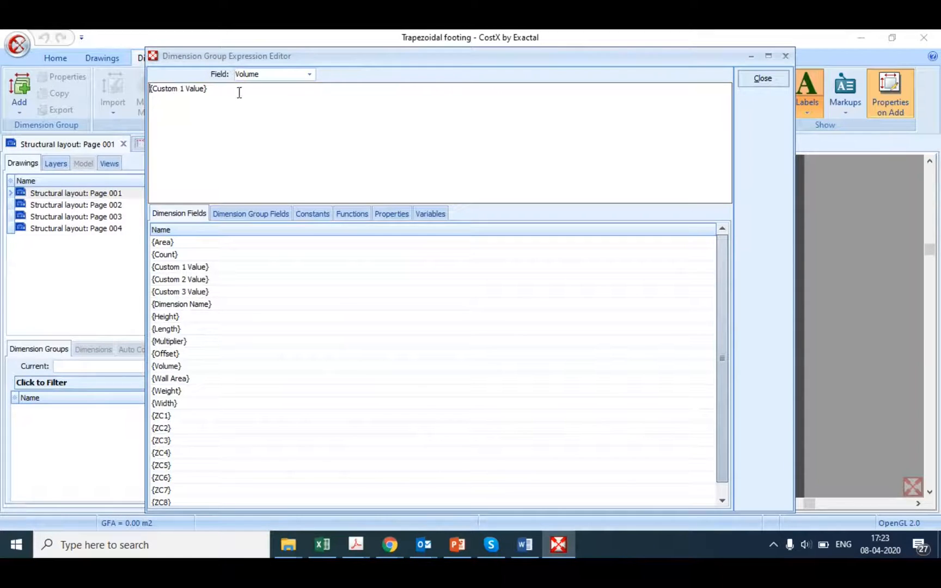
Step: Append +(XVAR("Length")*XVAR("Width")*XVAR("Depth")) to the Volume expression and close the editor
{"action": "type", "text": "+("}
{"action": "left_click", "coordinate": [423, 215]}
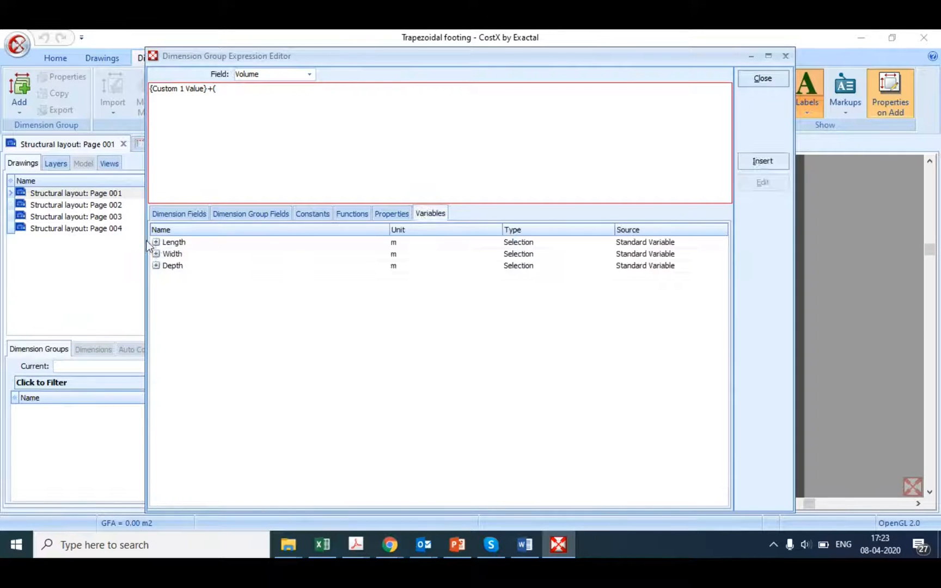
{"action": "double_click", "coordinate": [174, 243]}
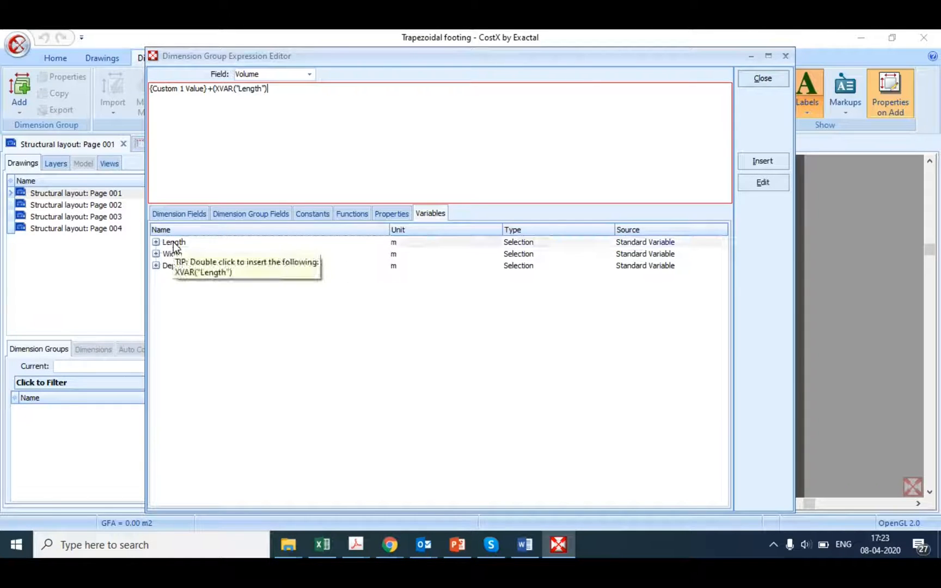
{"action": "type", "text": "*"}
{"action": "double_click", "coordinate": [172, 254]}
{"action": "type", "text": "*"}
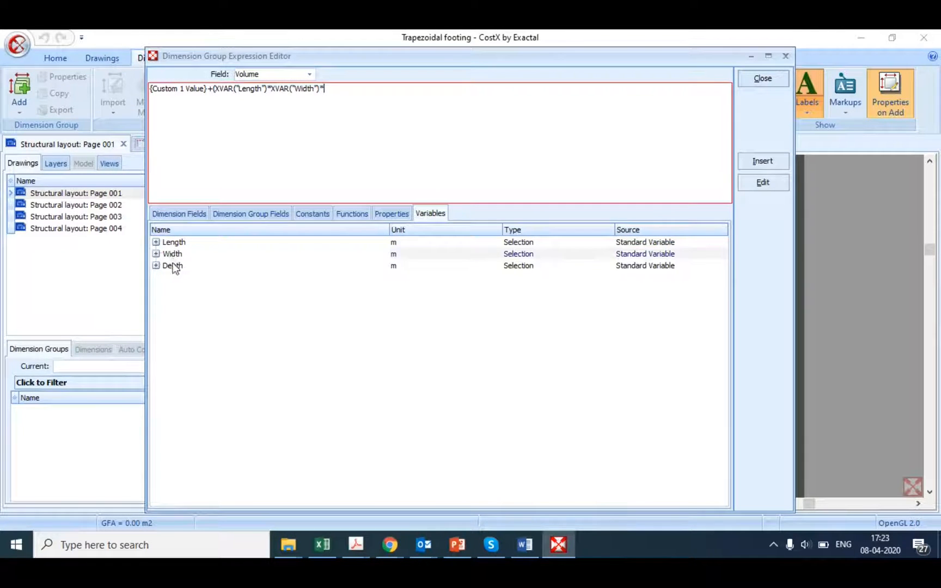
{"action": "double_click", "coordinate": [174, 267]}
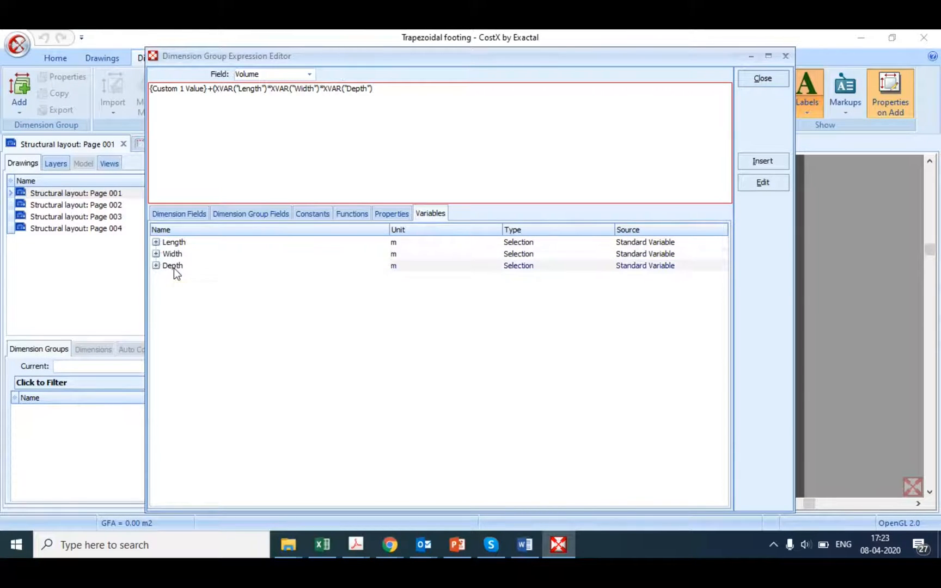
{"action": "type", "text": ")"}
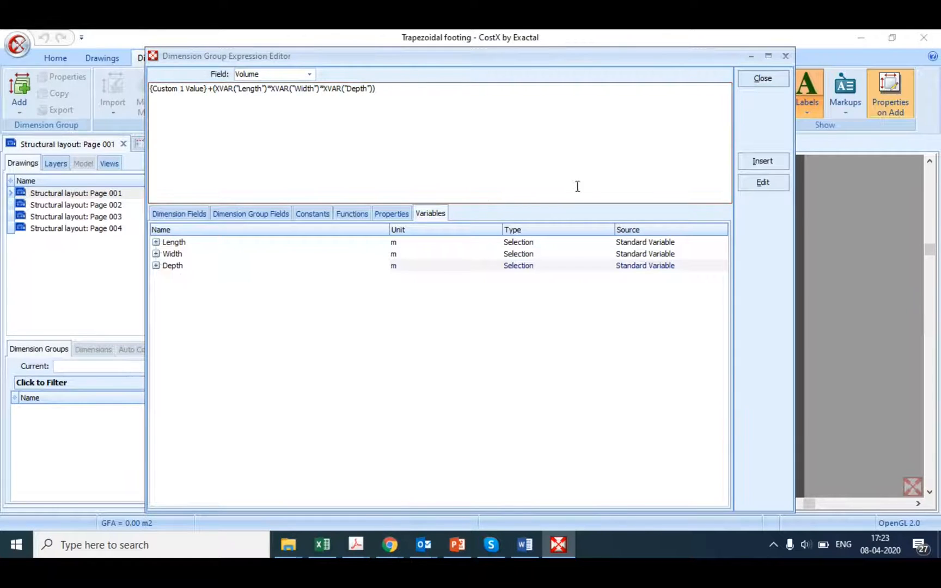
{"action": "left_click", "coordinate": [743, 85]}
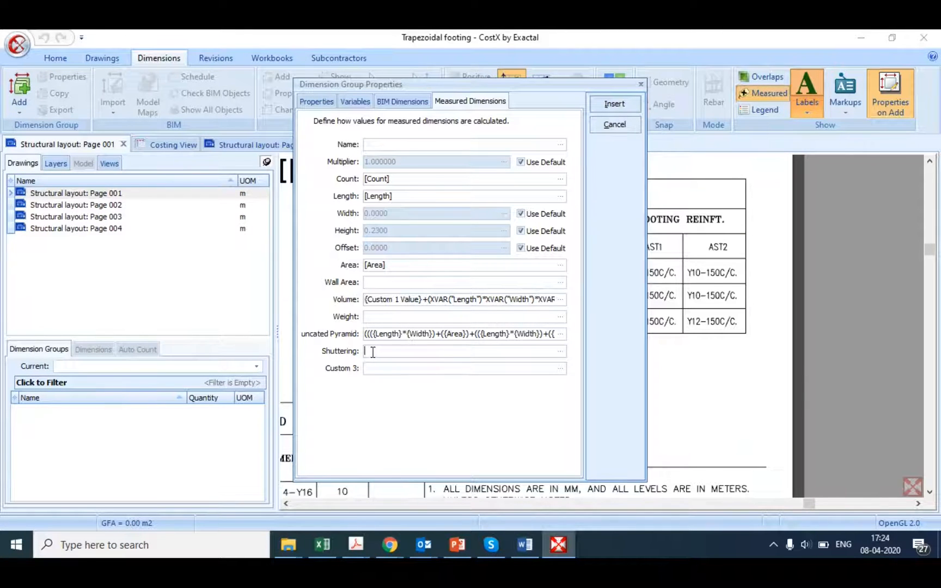
Step: Open the expression editor for Shuttering and enter (2*(XVAR("Length")+XVAR("Width")
{"action": "left_click", "coordinate": [560, 352]}
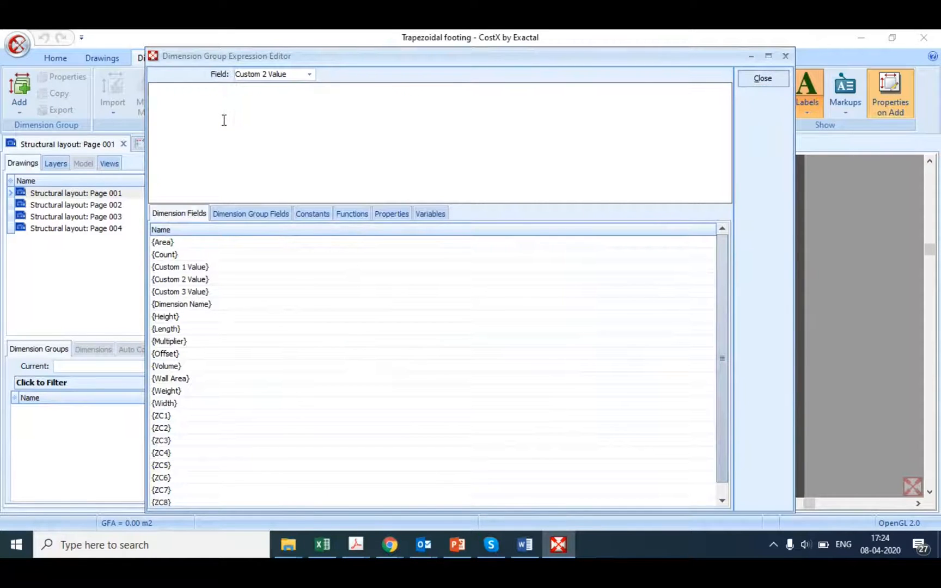
{"action": "type", "text": "(2*("}
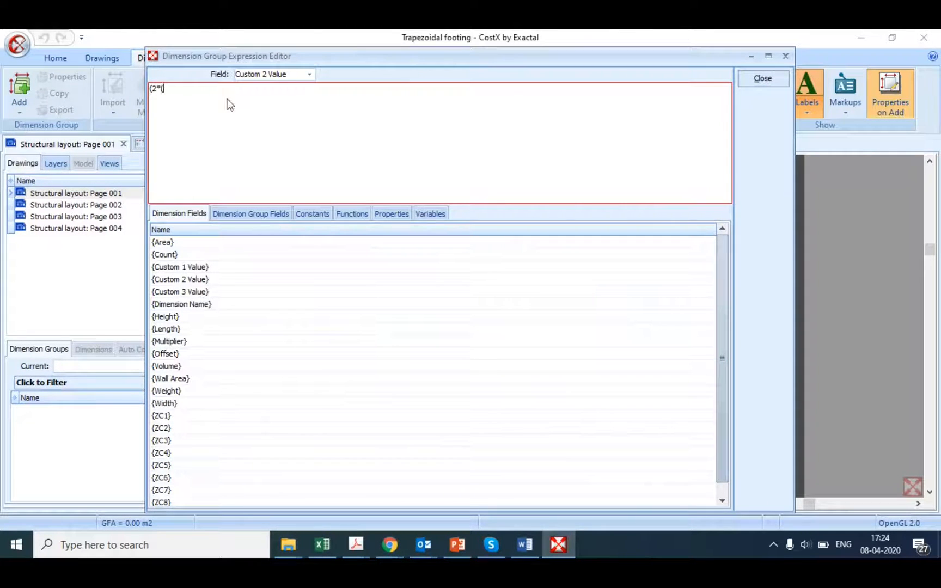
{"action": "left_click", "coordinate": [424, 214]}
{"action": "double_click", "coordinate": [176, 244]}
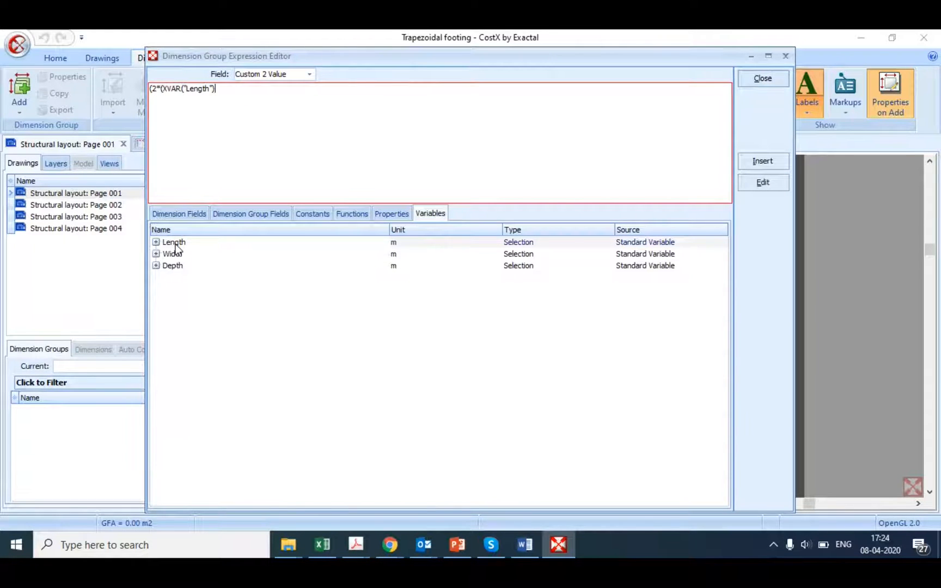
{"action": "type", "text": "+"}
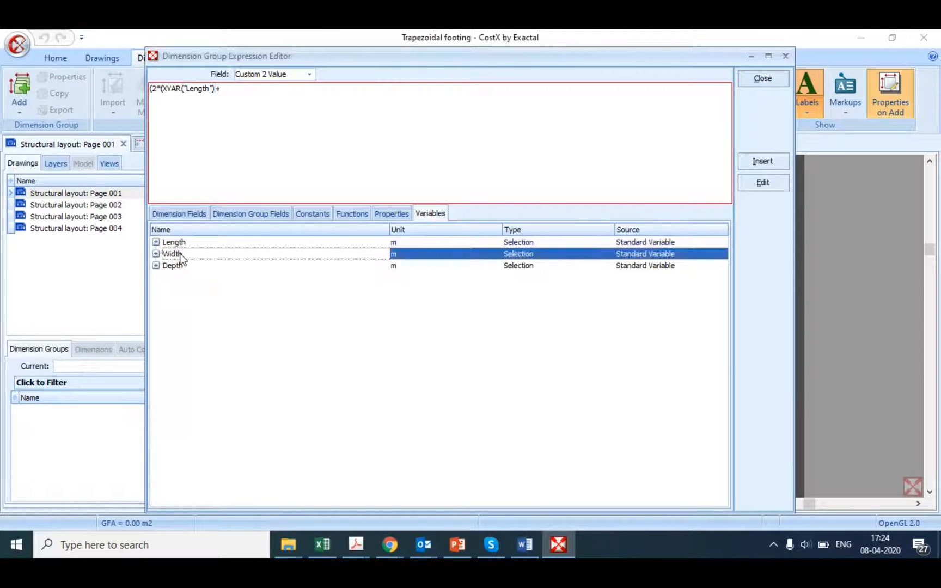
{"action": "double_click", "coordinate": [173, 253]}
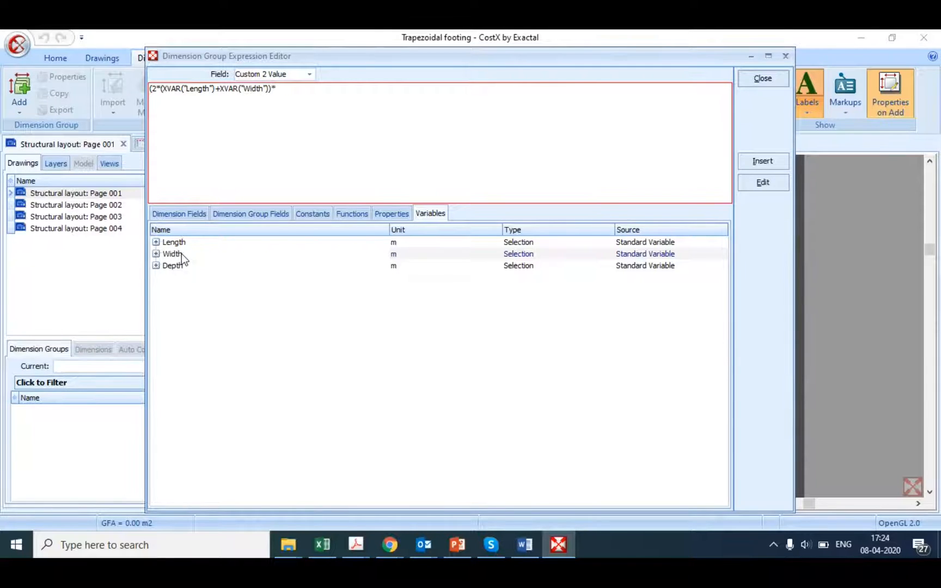
Step: Close the perimeter term's brackets, multiply it by {Height}, and enclose the whole cuboid shuttering term in brackets
{"action": "key", "text": "BackSpace"}
{"action": "key", "text": "BackSpace"}
{"action": "type", "text": "))*"}
{"action": "left_click", "coordinate": [188, 212]}
{"action": "double_click", "coordinate": [182, 319]}
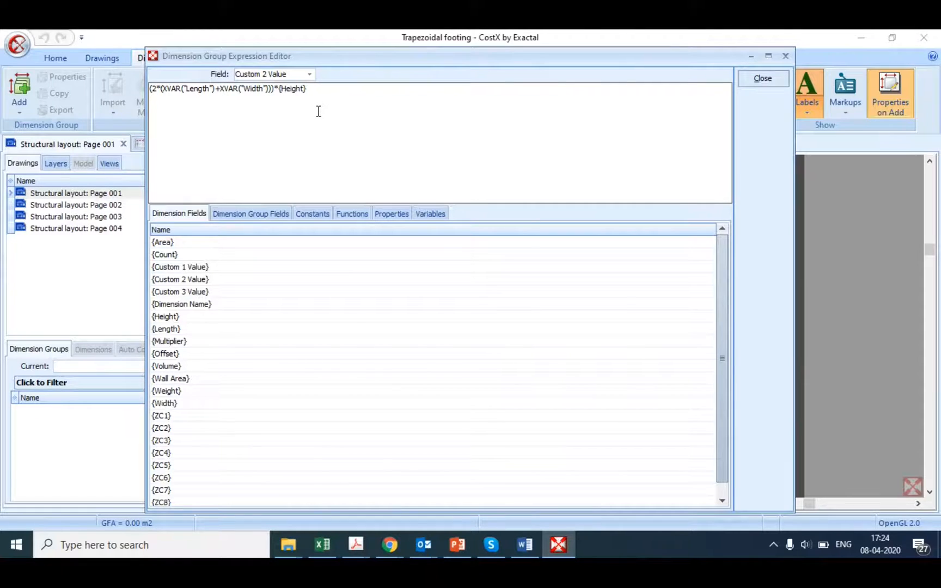
{"action": "left_click", "coordinate": [151, 90]}
{"action": "type", "text": "("}
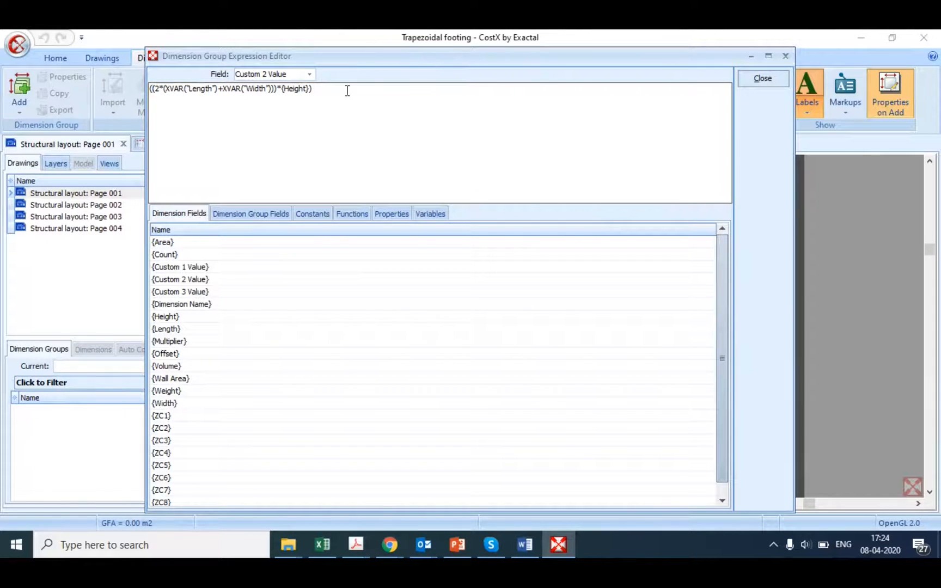
{"action": "type", "text": " +(("}
Step: Check the shuttering formula in PowerPoint, and append +( and a copy of (2*(XVAR("Length")+XVAR("Width"))) to the Shuttering expression
{"action": "left_click", "coordinate": [462, 556]}
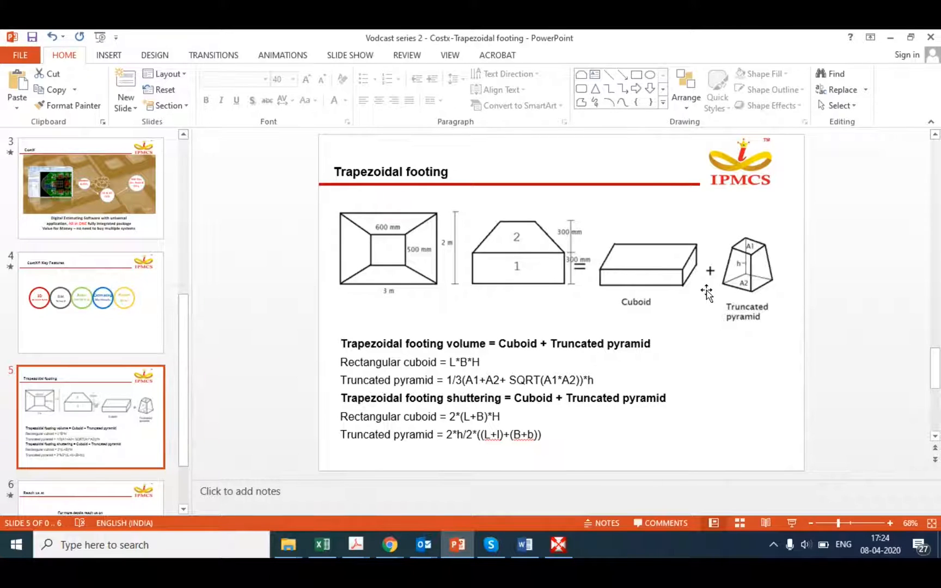
{"action": "left_click", "coordinate": [564, 545]}
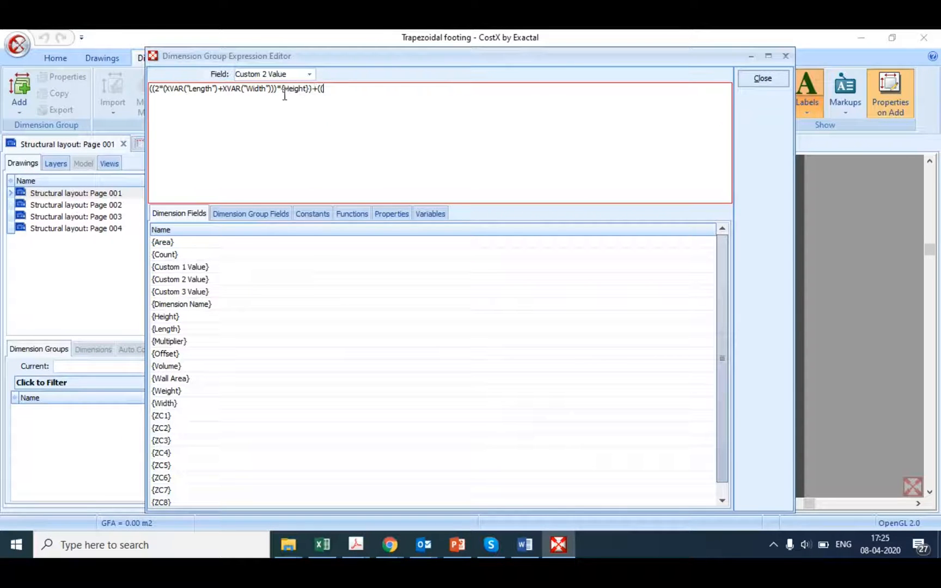
{"action": "left_click_drag", "start_coordinate": [278, 92], "coordinate": [154, 93]}
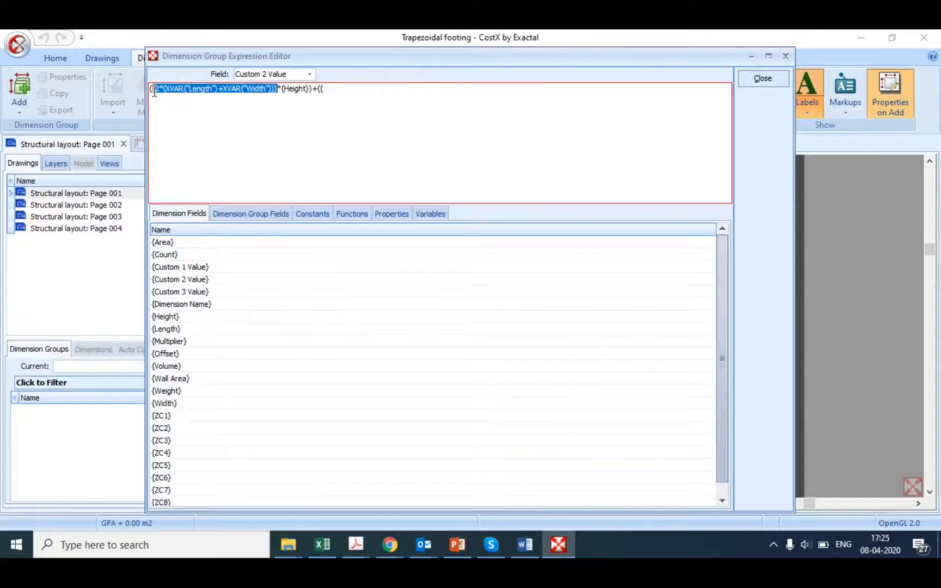
{"action": "left_click", "coordinate": [341, 99]}
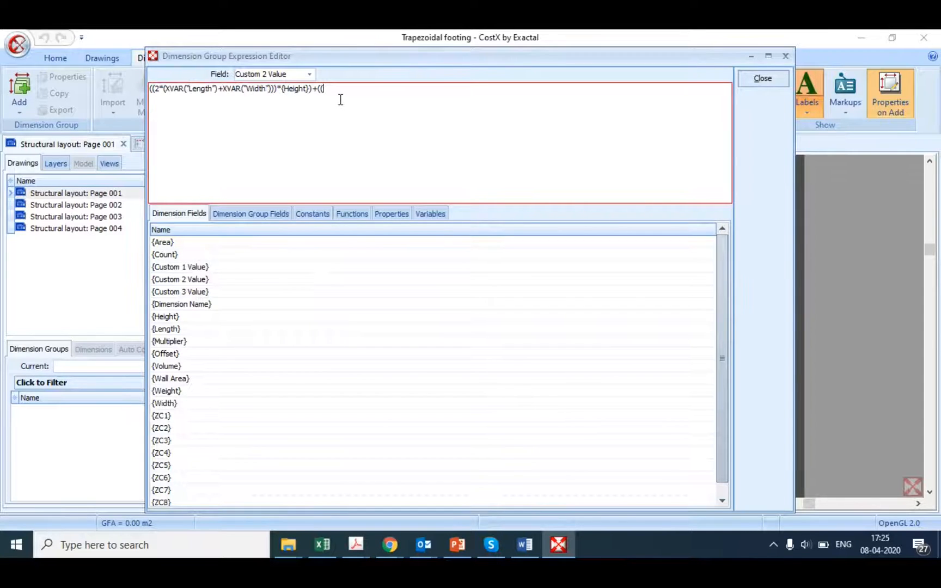
{"action": "type", "text": "(2*(XVAR(\"Length\")+XVAR(\"Width\")))"}
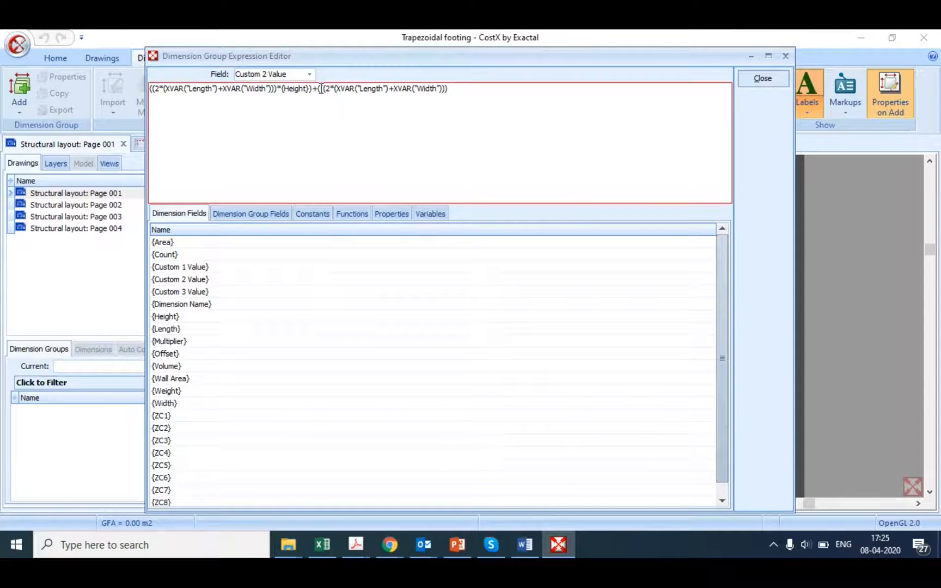
{"action": "left_click", "coordinate": [327, 89]}
{"action": "key", "text": "BackSpace"}
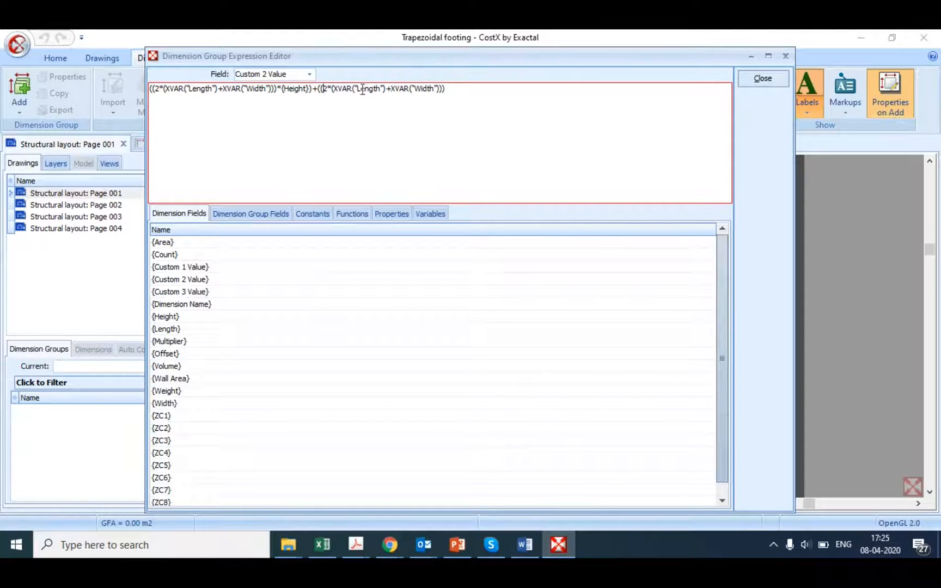
Step: Try to append +({Length}) to the Shuttering expression after checking the formula in PowerPoint, and add an opening bracket at the start
{"action": "left_click", "coordinate": [451, 96]}
{"action": "type", "text": ")+("}
{"action": "left_click", "coordinate": [457, 545]}
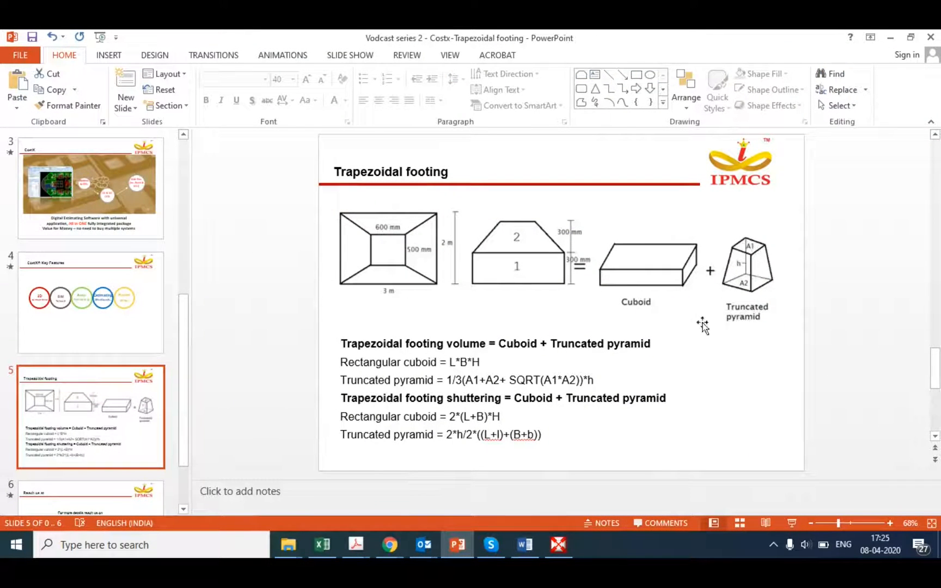
{"action": "left_click", "coordinate": [558, 545]}
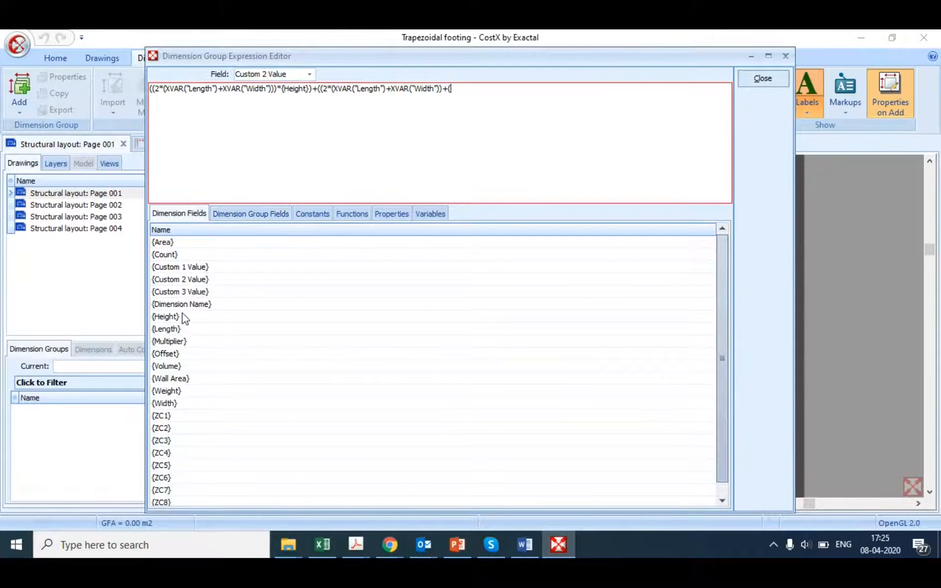
{"action": "double_click", "coordinate": [171, 330]}
{"action": "type", "text": ")"}
{"action": "left_click", "coordinate": [157, 89]}
{"action": "type", "text": "("}
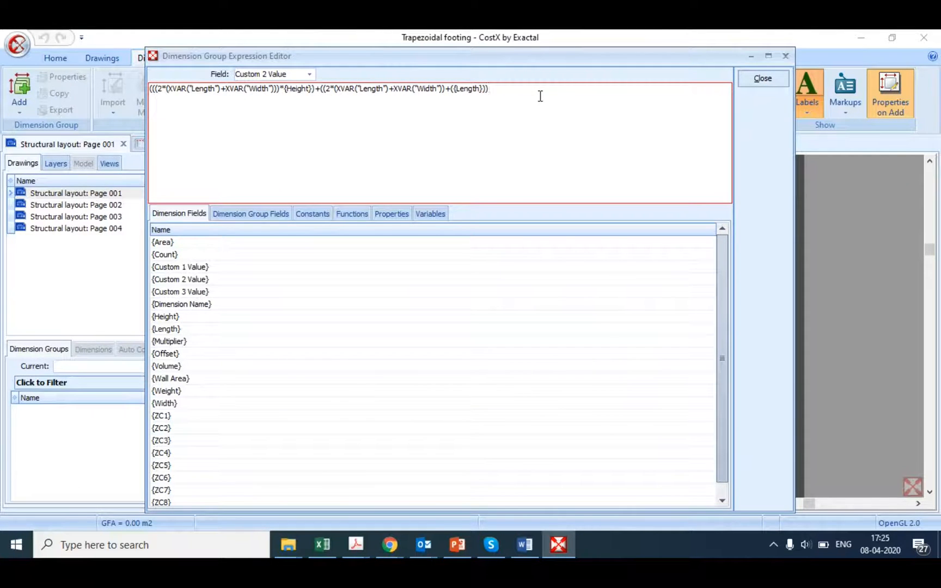
Step: Try to balance the brackets of the cuboid and truncated pyramid terms in the Shuttering expression
{"action": "key", "text": "BackSpace"}
{"action": "key", "text": "BackSpace"}
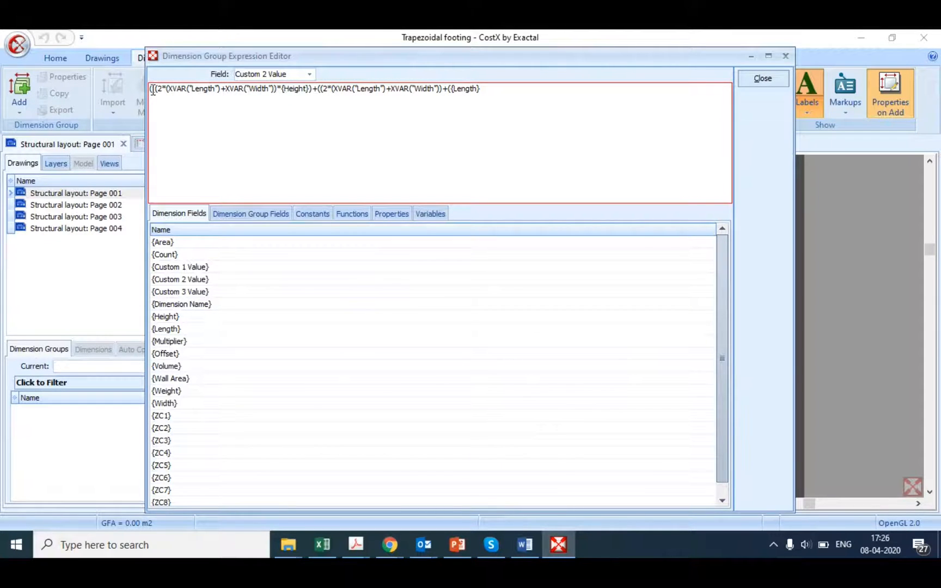
{"action": "key", "text": "BackSpace"}
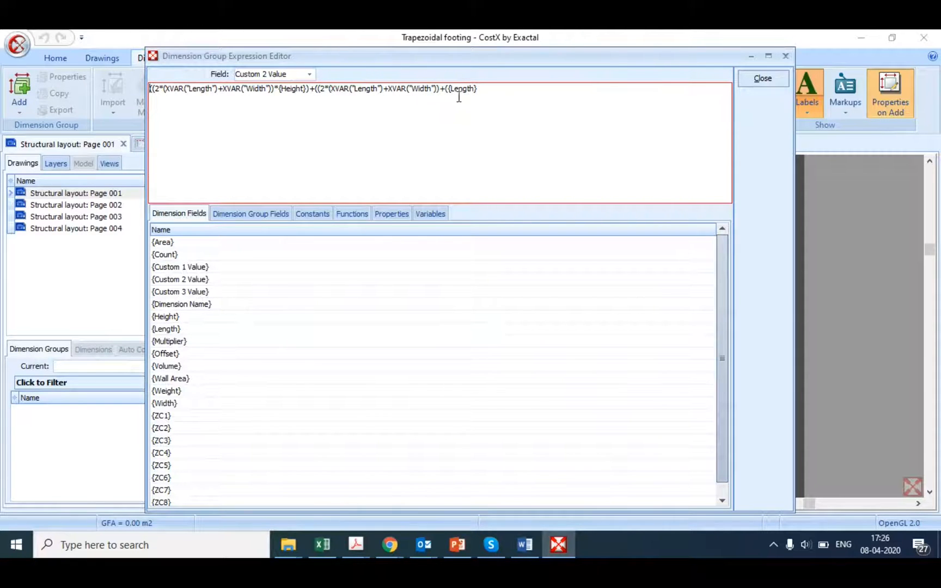
{"action": "left_click", "coordinate": [504, 98]}
{"action": "type", "text": ")"}
{"action": "left_click", "coordinate": [323, 89]}
{"action": "key", "text": "BackSpace"}
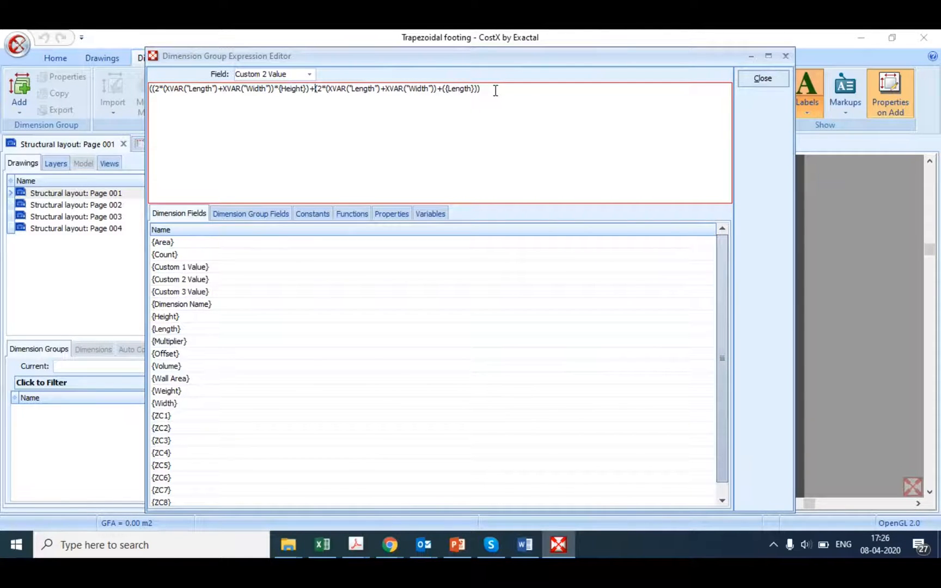
Step: Clear the whole Shuttering expression and enter 2*(XVAR("Length")+XVAR("Width")) instead
{"action": "left_click_drag", "start_coordinate": [496, 91], "coordinate": [145, 111]}
{"action": "key", "text": "Delete"}
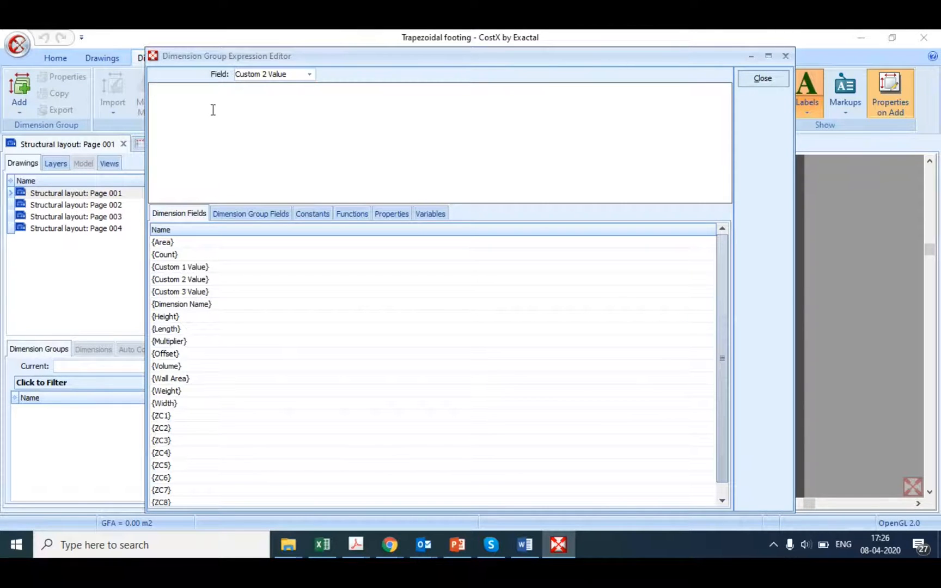
{"action": "type", "text": "2*("}
{"action": "left_click", "coordinate": [439, 214]}
{"action": "type", "text": "("}
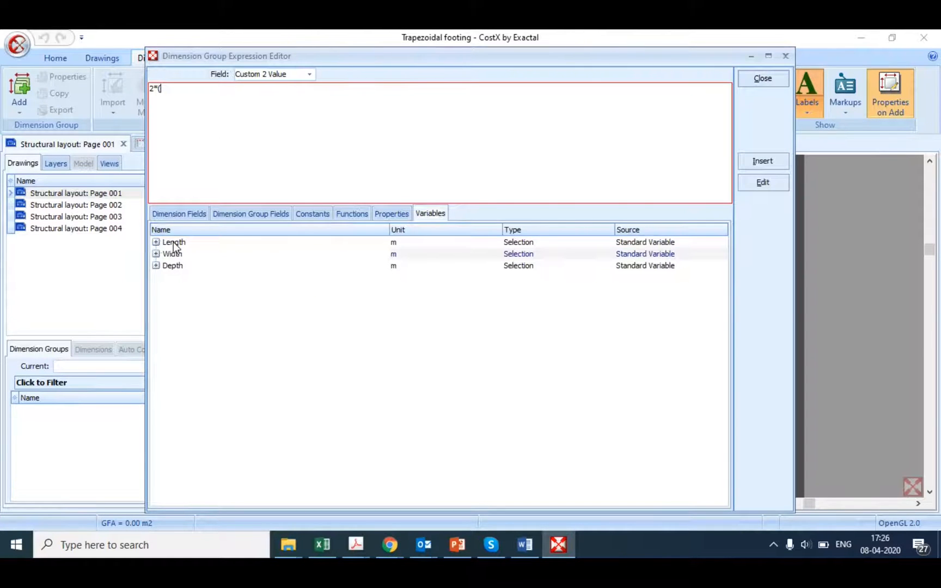
{"action": "double_click", "coordinate": [173, 242]}
{"action": "type", "text": "+"}
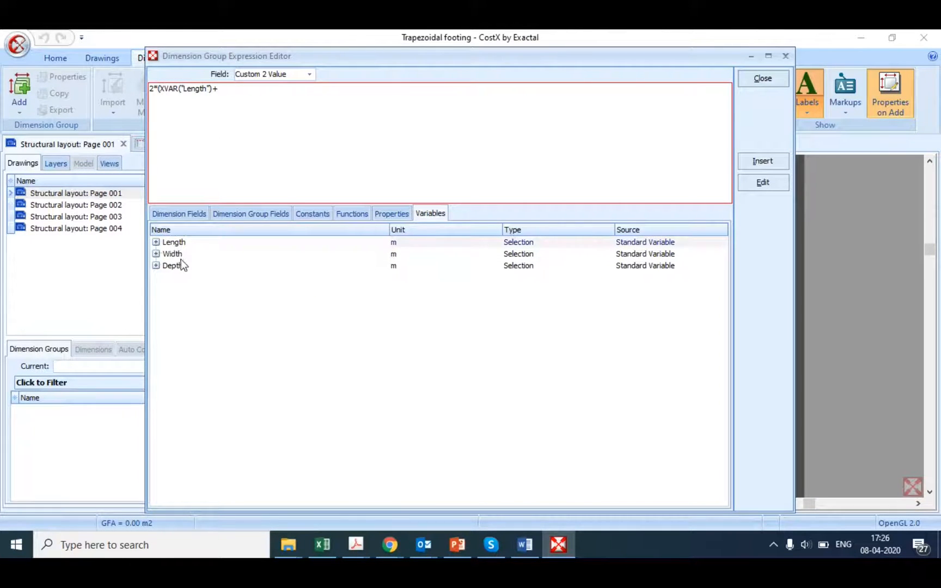
{"action": "double_click", "coordinate": [176, 253]}
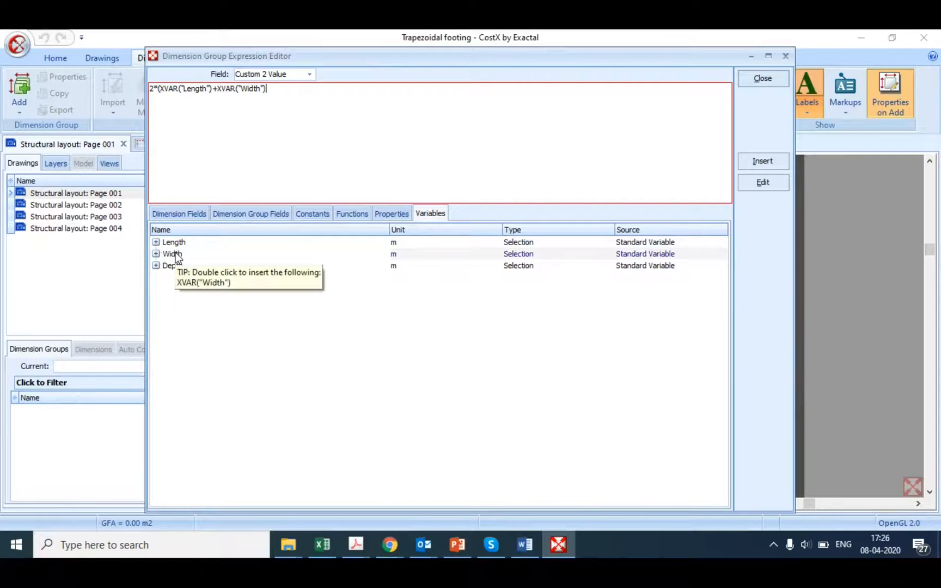
{"action": "type", "text": ")"}
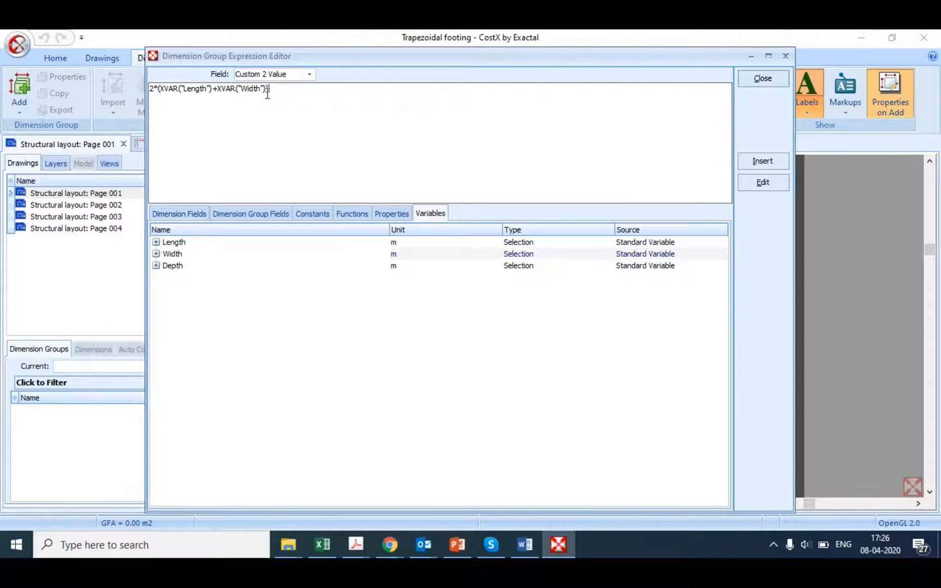
{"action": "type", "text": "*"}
Step: Multiply the perimeter term by {Height}, enclose the cuboid shuttering term in brackets, and append +( for the pyramid term
{"action": "left_click", "coordinate": [200, 215]}
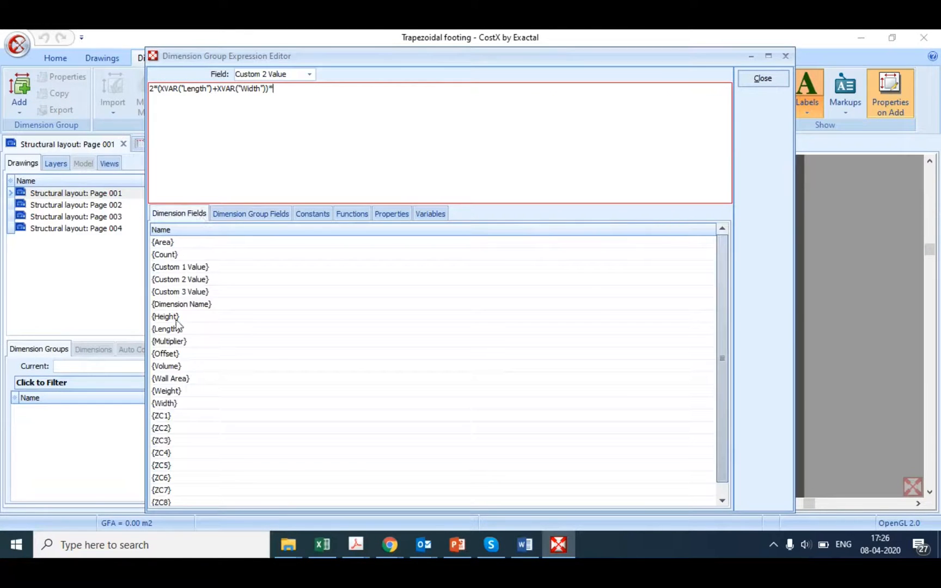
{"action": "double_click", "coordinate": [172, 318]}
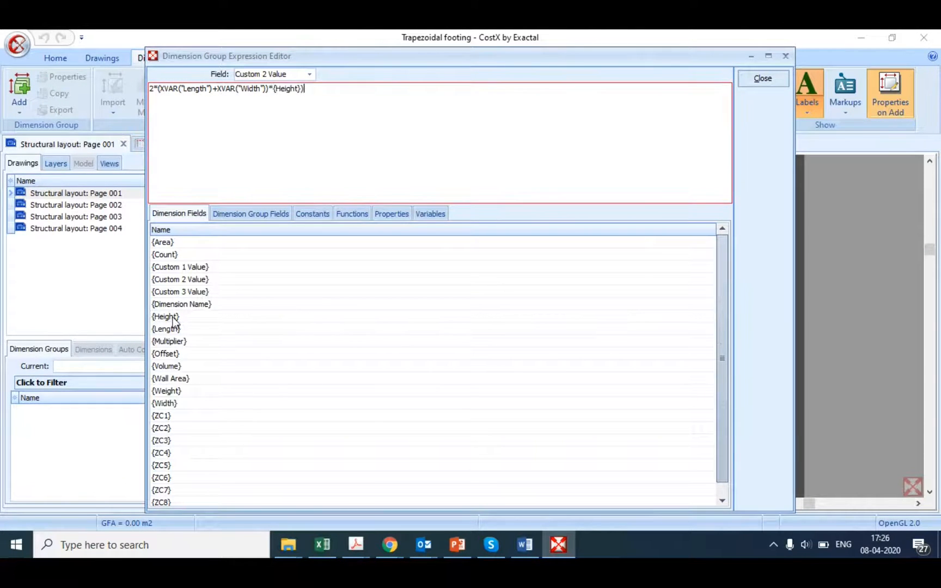
{"action": "left_click", "coordinate": [150, 89]}
{"action": "type", "text": "("}
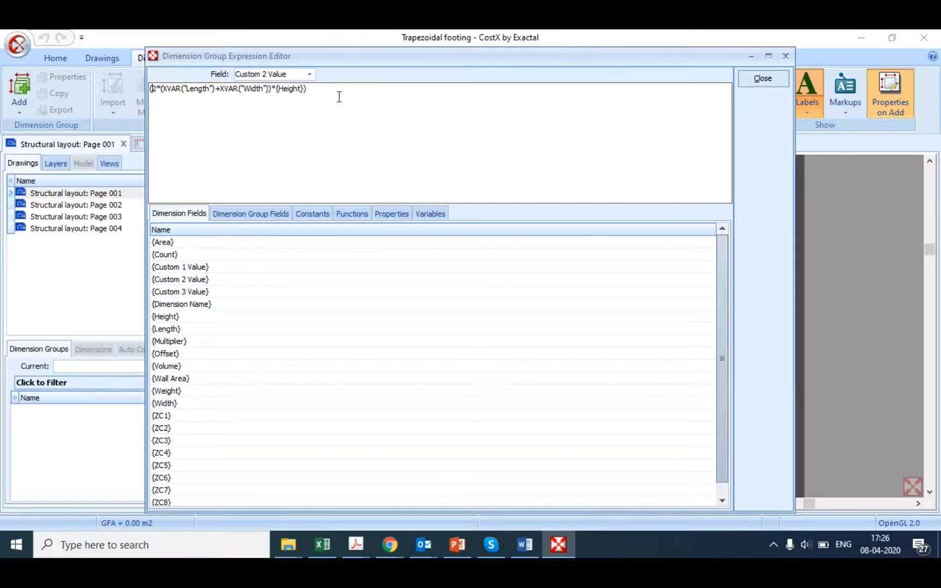
{"action": "left_click", "coordinate": [339, 97]}
{"action": "type", "text": "+("}
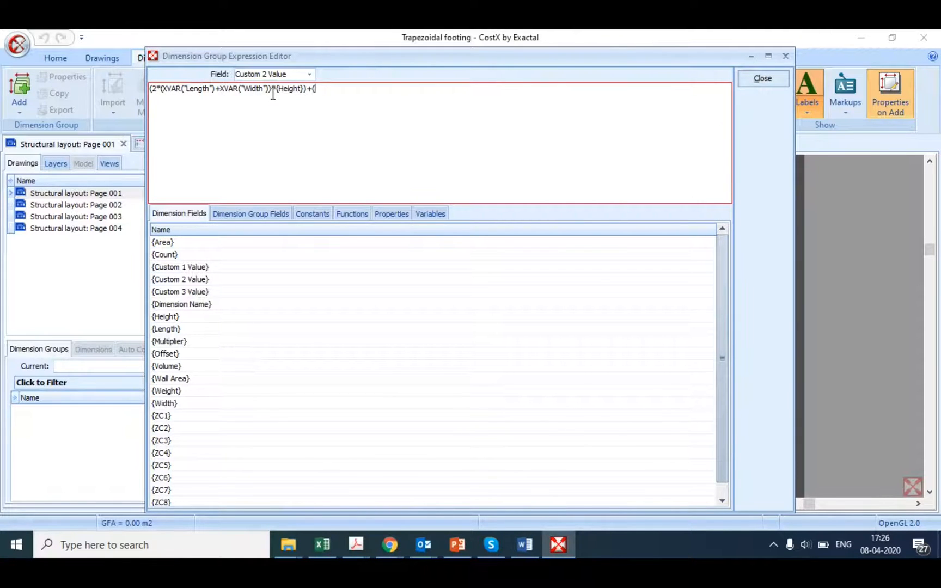
Step: Copy the (2*(XVAR("Length")+XVAR("Width")) perimeter term behind the plus sign and start it with two opening brackets
{"action": "left_click_drag", "start_coordinate": [274, 95], "coordinate": [159, 97]}
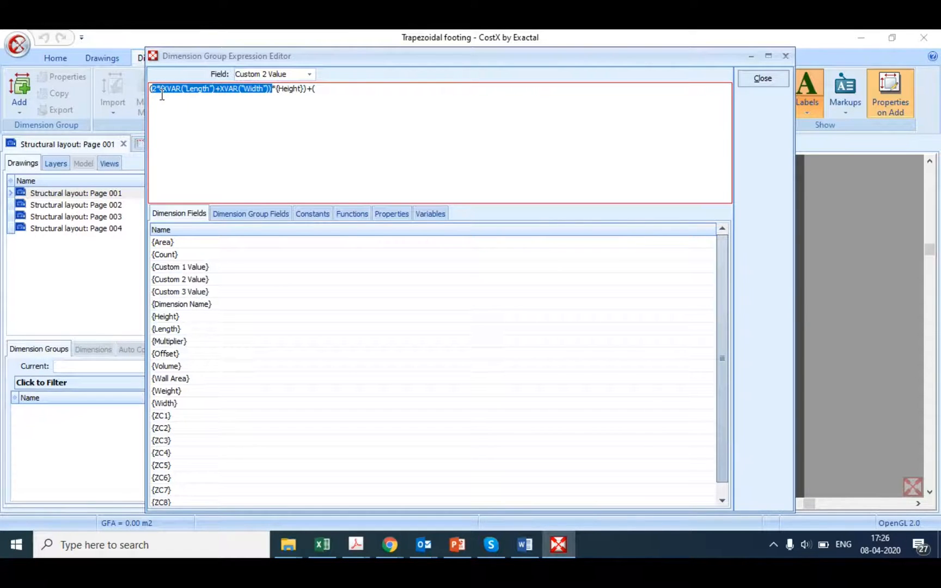
{"action": "left_click", "coordinate": [329, 90]}
{"action": "type", "text": "2*(XVAR(\"Length\")+XVAR(\"Width\"))"}
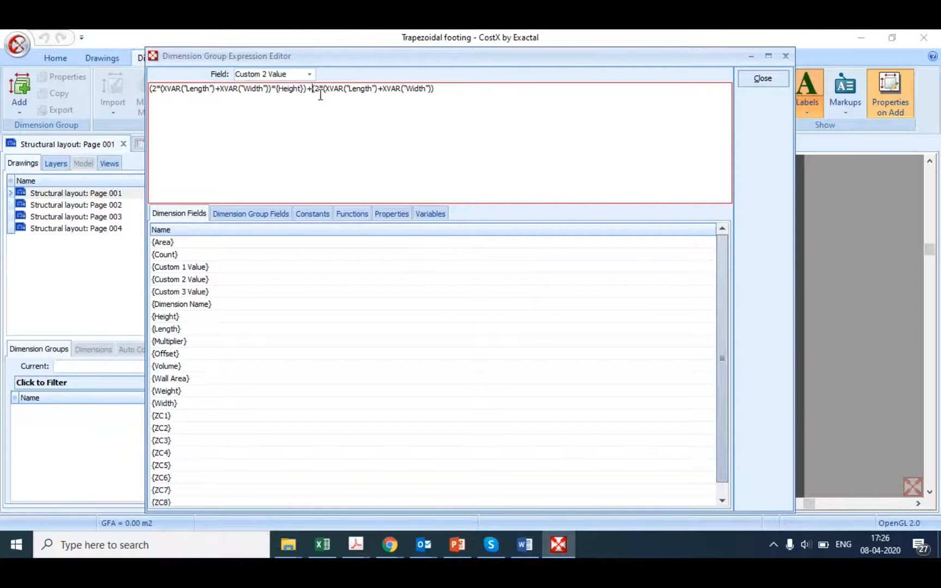
{"action": "left_click", "coordinate": [317, 89]}
{"action": "key", "text": "BackSpace"}
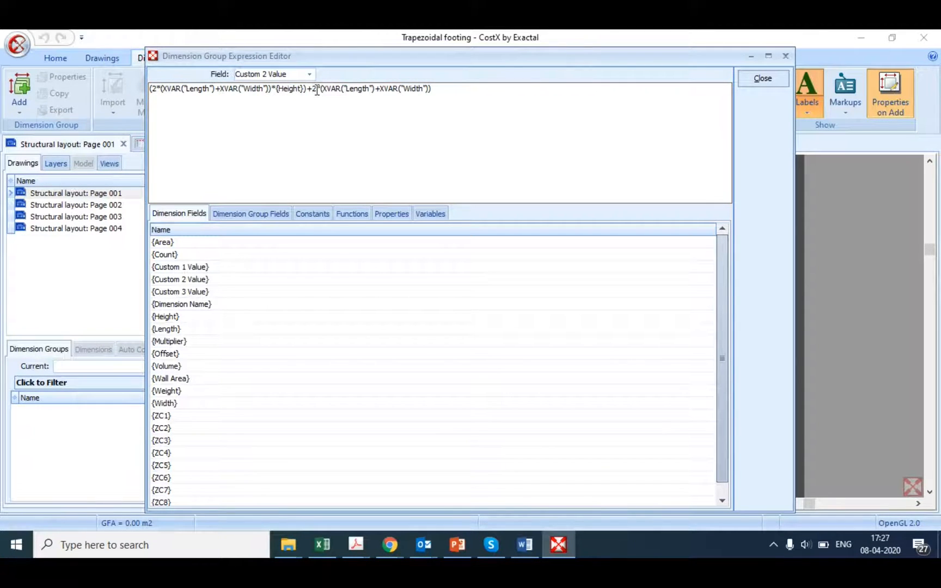
{"action": "type", "text": "("}
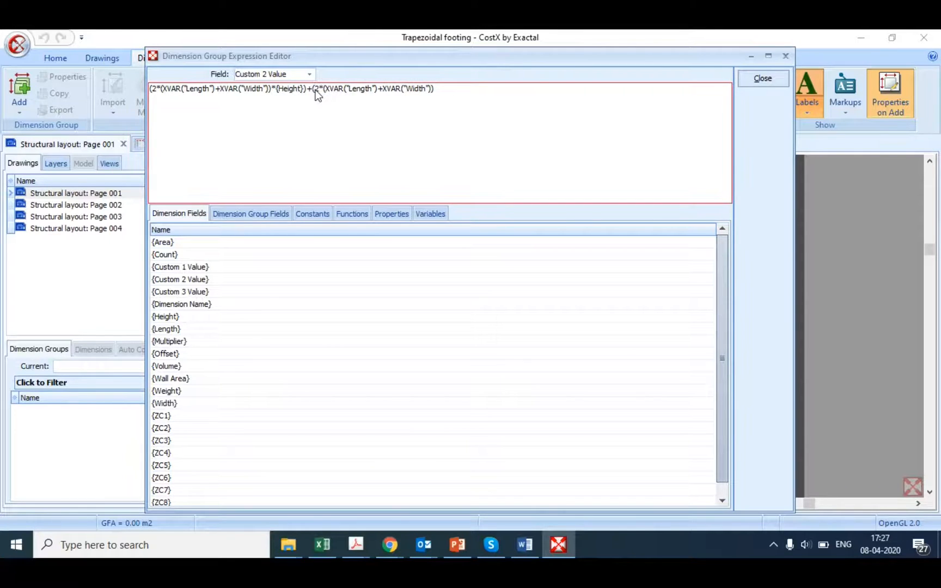
{"action": "type", "text": "("}
Step: Add +({Length}) to the pyramid's perimeter term and close the term's brackets
{"action": "left_click", "coordinate": [449, 93]}
{"action": "type", "text": "+"}
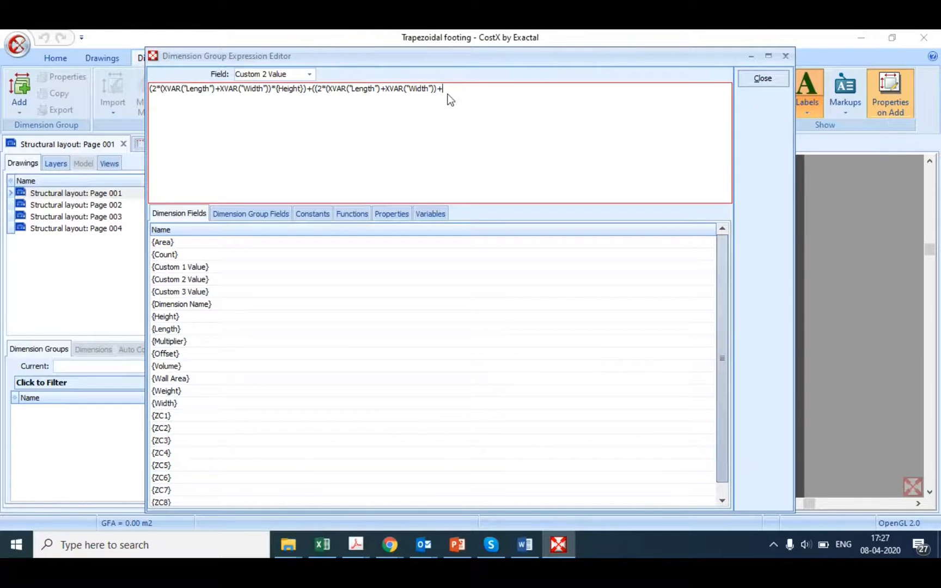
{"action": "type", "text": "("}
{"action": "double_click", "coordinate": [167, 329]}
{"action": "type", "text": "))"}
{"action": "key", "text": "BackSpace"}
Step: Multiply the pyramid's perimeter term by (XVAR("Depth")-{Height})
{"action": "type", "text": "*"}
{"action": "type", "text": "({Length})))*("}
{"action": "left_click", "coordinate": [436, 216]}
{"action": "double_click", "coordinate": [181, 266]}
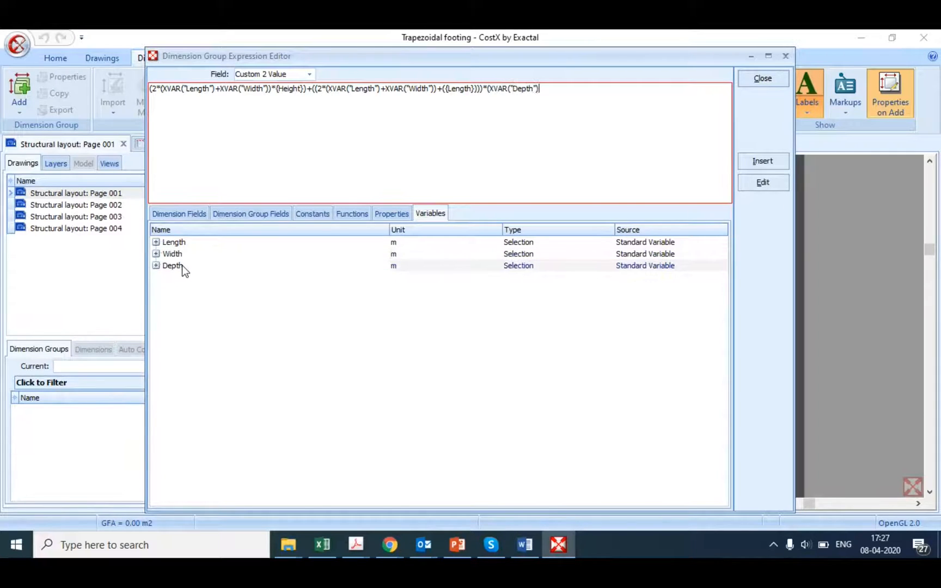
{"action": "type", "text": "-"}
{"action": "left_click", "coordinate": [167, 214]}
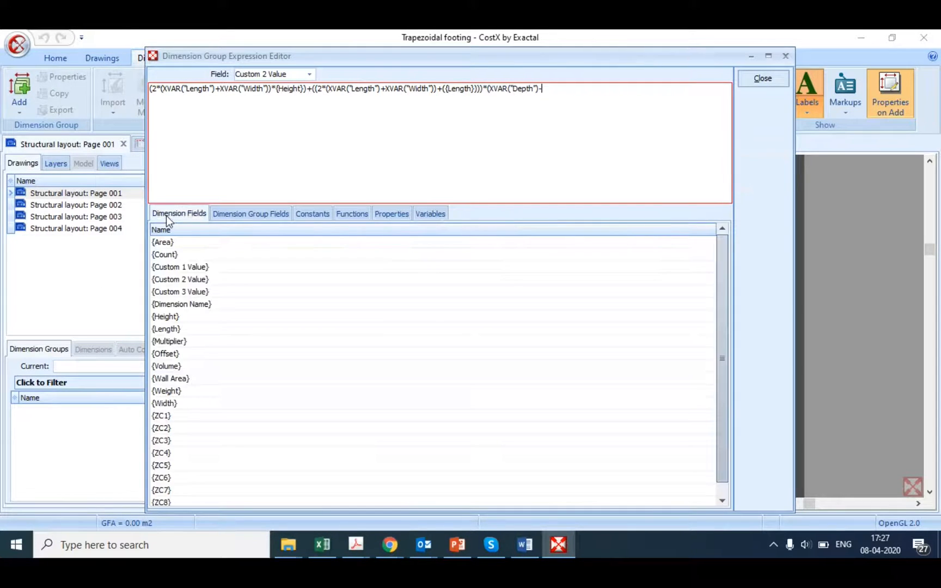
{"action": "double_click", "coordinate": [167, 319]}
{"action": "type", "text": ")*2)"}
Step: Append *2 to the depth difference, bracket that product, add the missing opening bracket to the pyramid term, and close the editor
{"action": "key", "text": "BackSpace"}
{"action": "left_click", "coordinate": [486, 89]}
{"action": "type", "text": "("}
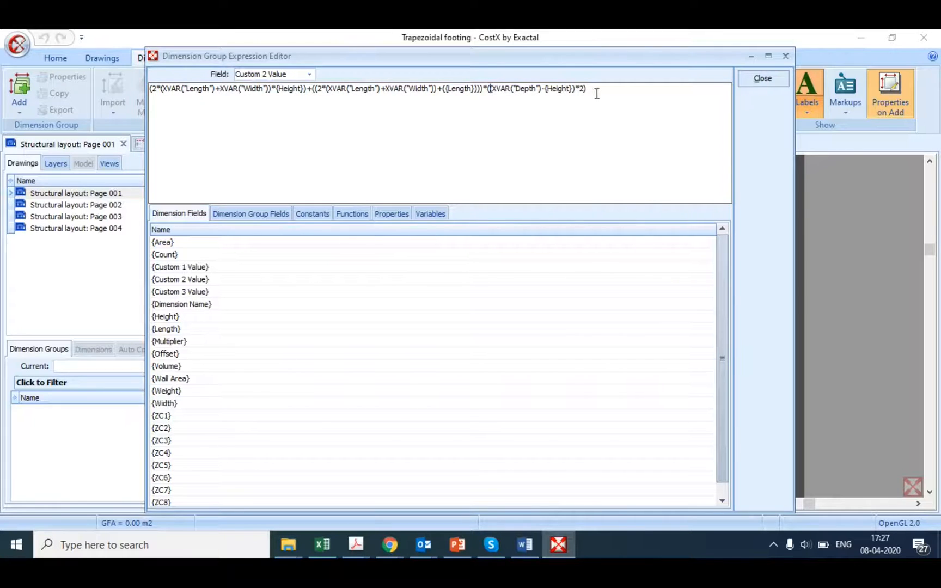
{"action": "type", "text": ")"}
{"action": "left_click", "coordinate": [315, 89]}
{"action": "type", "text": "("}
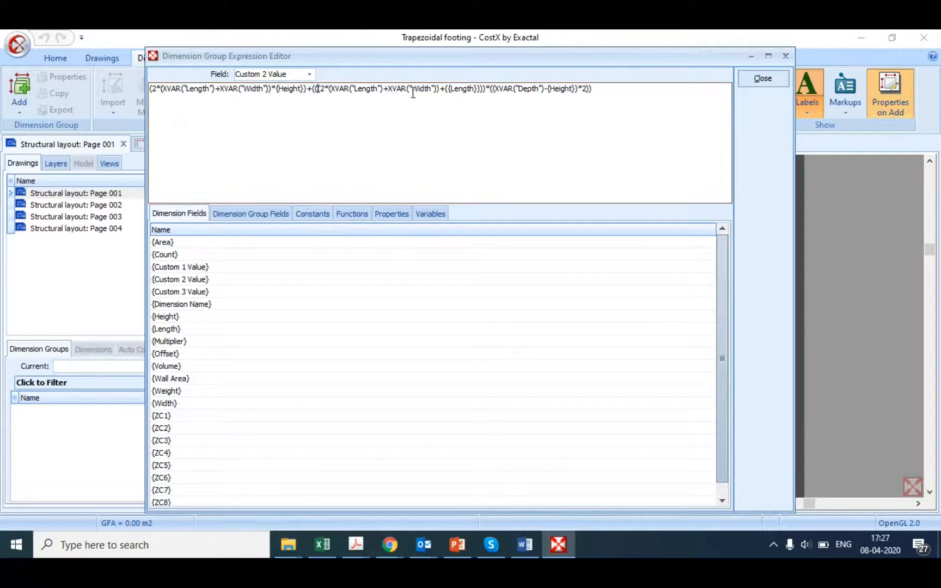
{"action": "left_click", "coordinate": [769, 76]}
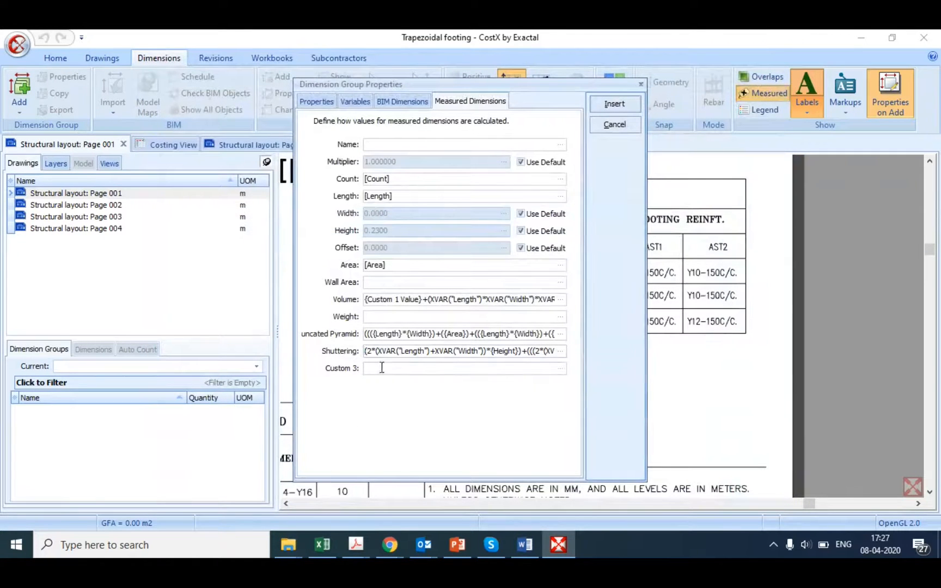
Step: Set the Weight expression to {Volume}*50 and close the editor
{"action": "left_click", "coordinate": [368, 316]}
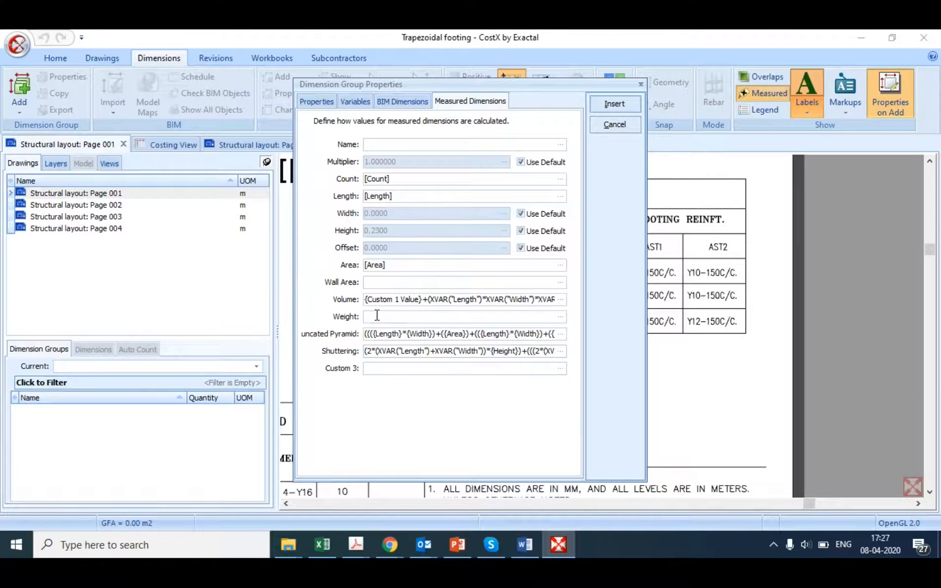
{"action": "left_click", "coordinate": [561, 317]}
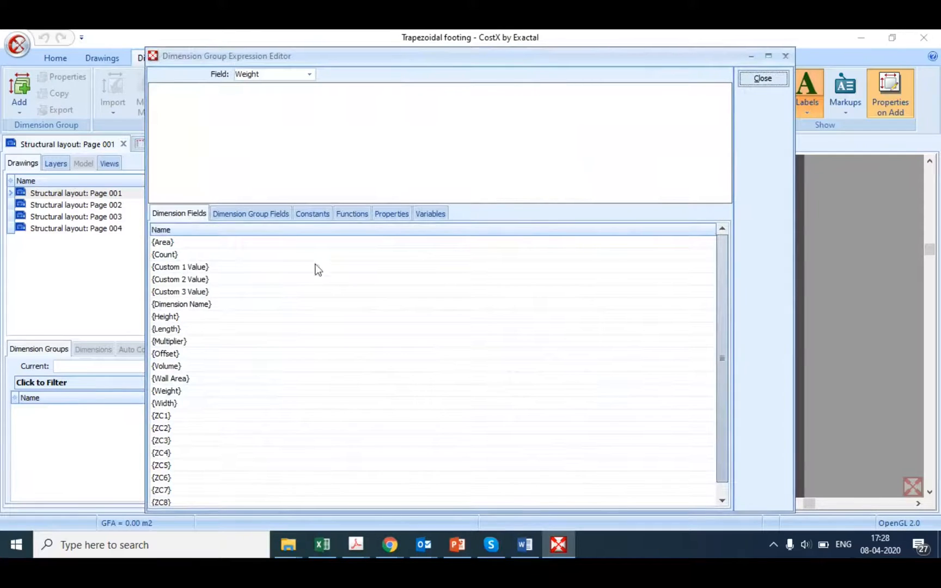
{"action": "double_click", "coordinate": [167, 366]}
{"action": "type", "text": "*"}
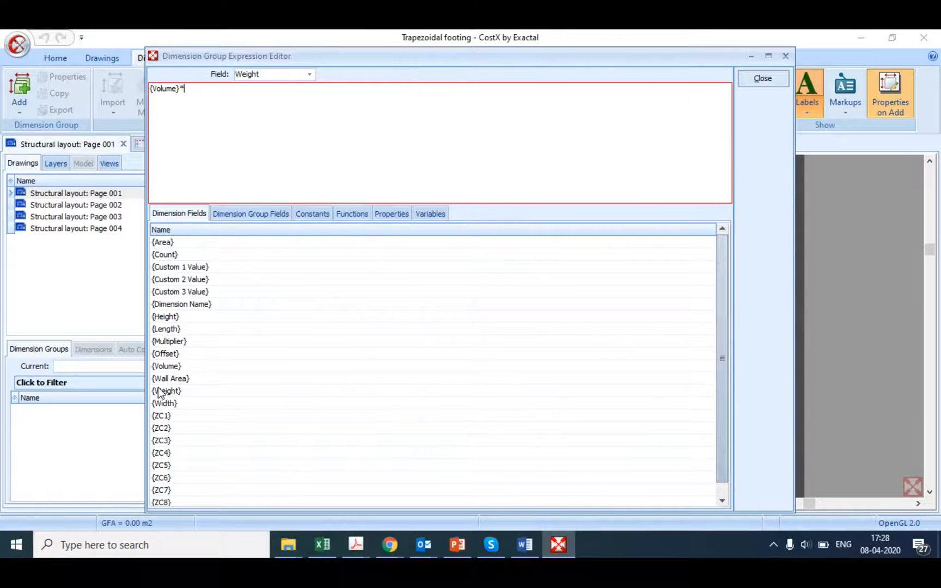
{"action": "type", "text": "50"}
{"action": "left_click", "coordinate": [768, 84]}
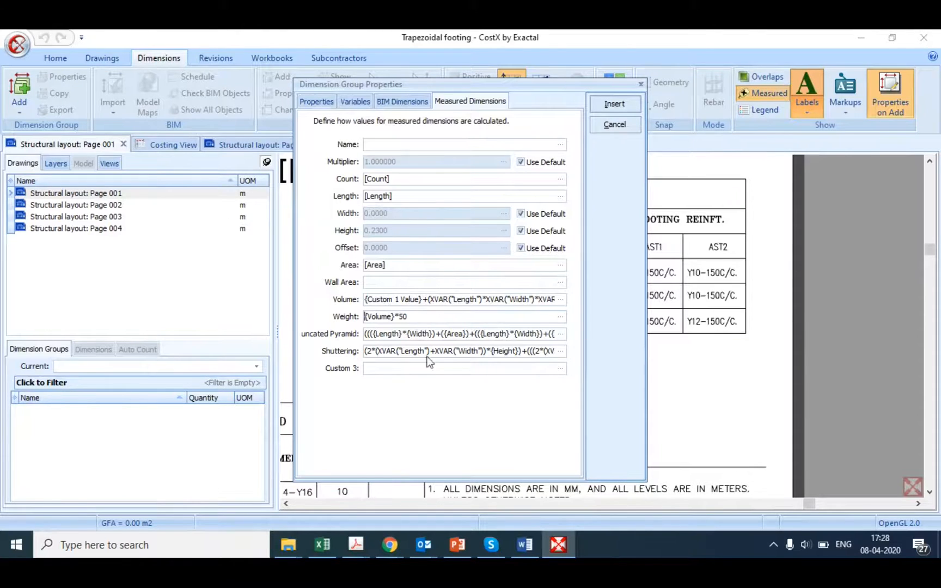
Step: Set the default multiplier to 10 for F1 as in the footing schedule, and insert the dimension group
{"action": "left_click", "coordinate": [314, 103]}
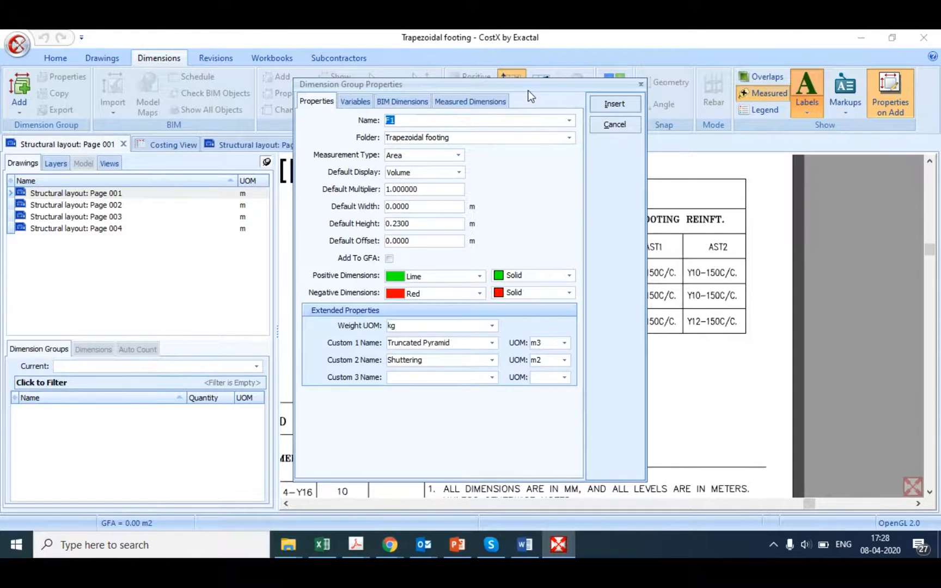
{"action": "left_click_drag", "start_coordinate": [529, 96], "coordinate": [445, 111]}
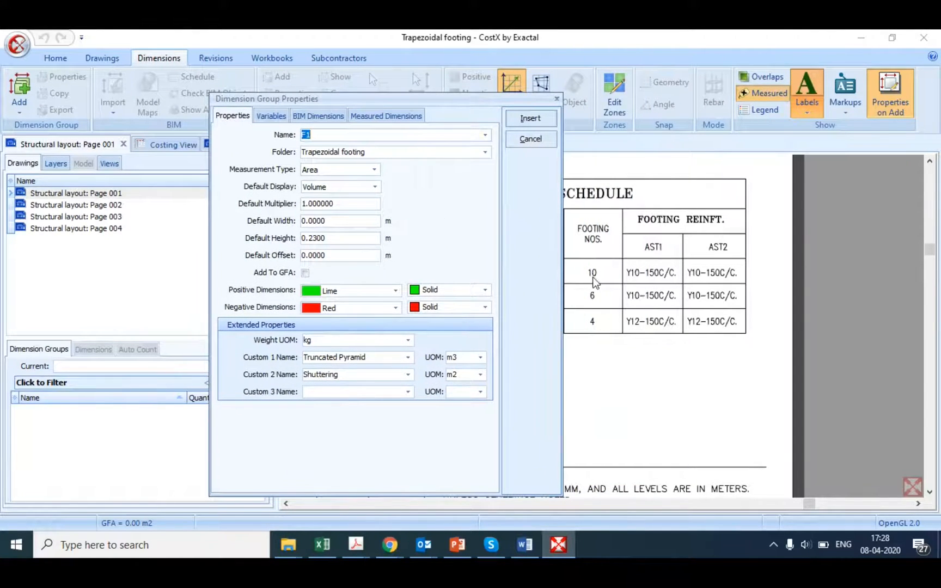
{"action": "left_click", "coordinate": [331, 205]}
{"action": "key", "text": "BackSpace"}
{"action": "key", "text": "BackSpace"}
{"action": "key", "text": "BackSpace"}
{"action": "key", "text": "BackSpace"}
{"action": "key", "text": "BackSpace"}
{"action": "key", "text": "BackSpace"}
{"action": "key", "text": "BackSpace"}
{"action": "key", "text": "BackSpace"}
{"action": "type", "text": "10"}
{"action": "left_click", "coordinate": [531, 120]}
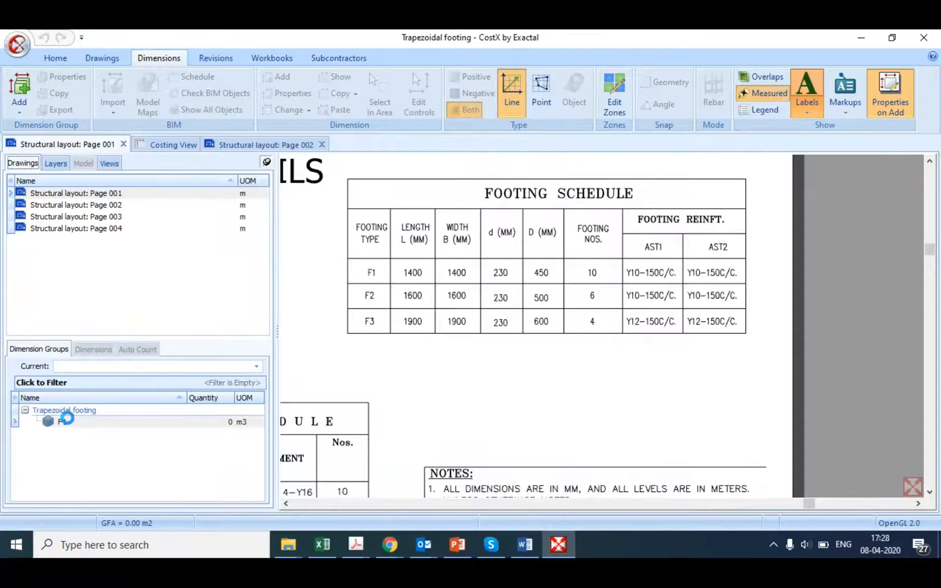
Step: Make F1 the current dimension group and open the Structural layout: Page 002 drawing at an F1 footing
{"action": "left_click", "coordinate": [62, 422]}
{"action": "left_click", "coordinate": [69, 424]}
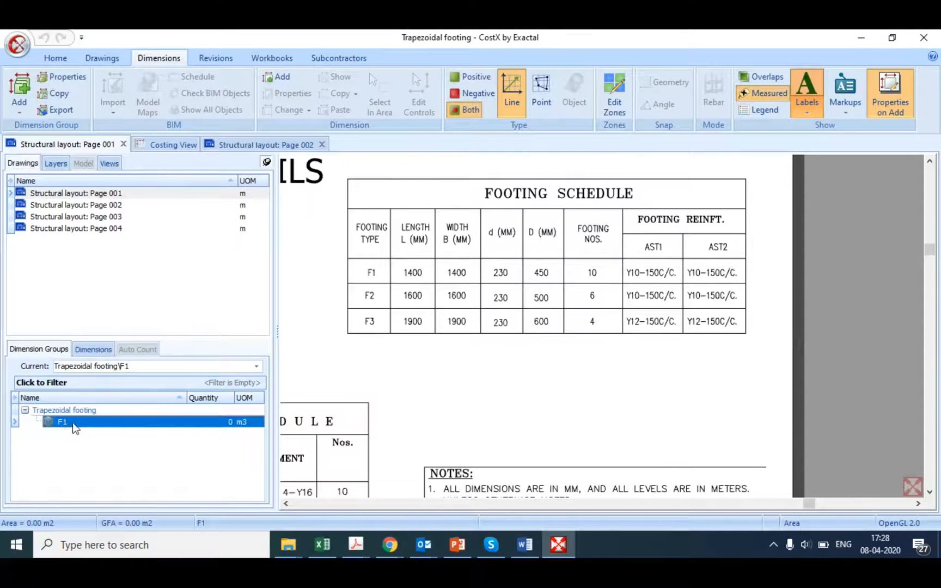
{"action": "scroll", "coordinate": [535, 333], "scroll_direction": "down", "scroll_amount": 5}
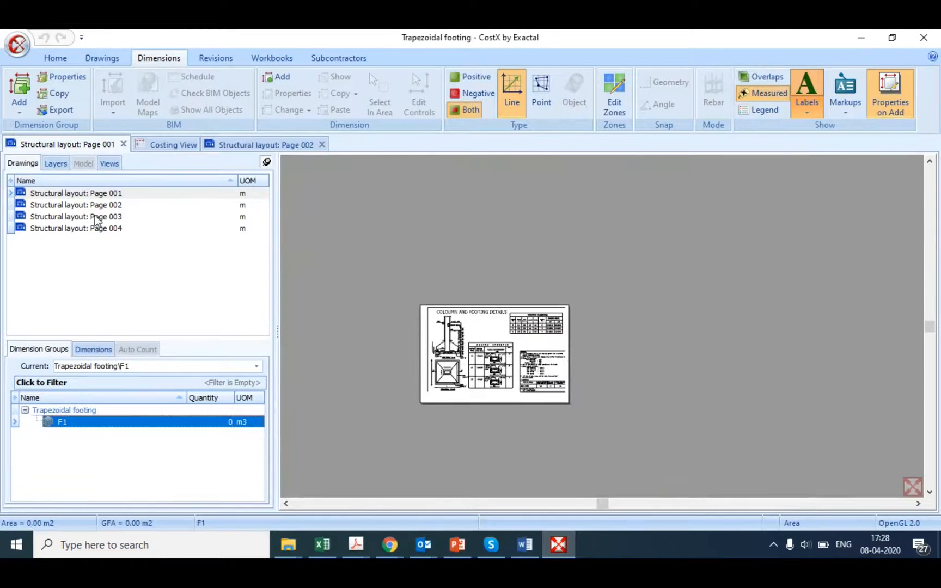
{"action": "left_click", "coordinate": [83, 206]}
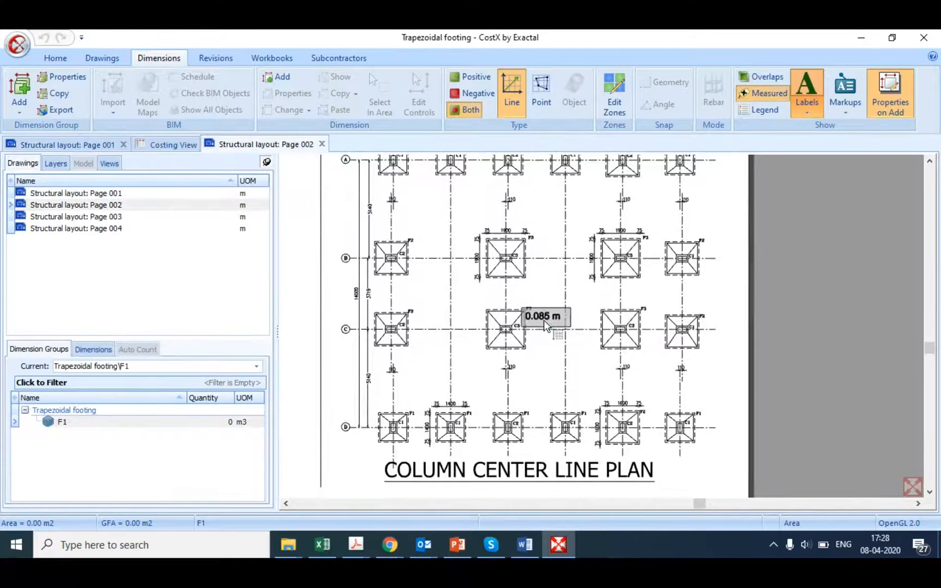
{"action": "scroll", "coordinate": [502, 267], "scroll_direction": "up", "scroll_amount": 5}
{"action": "scroll", "coordinate": [500, 319], "scroll_direction": "up", "scroll_amount": 3}
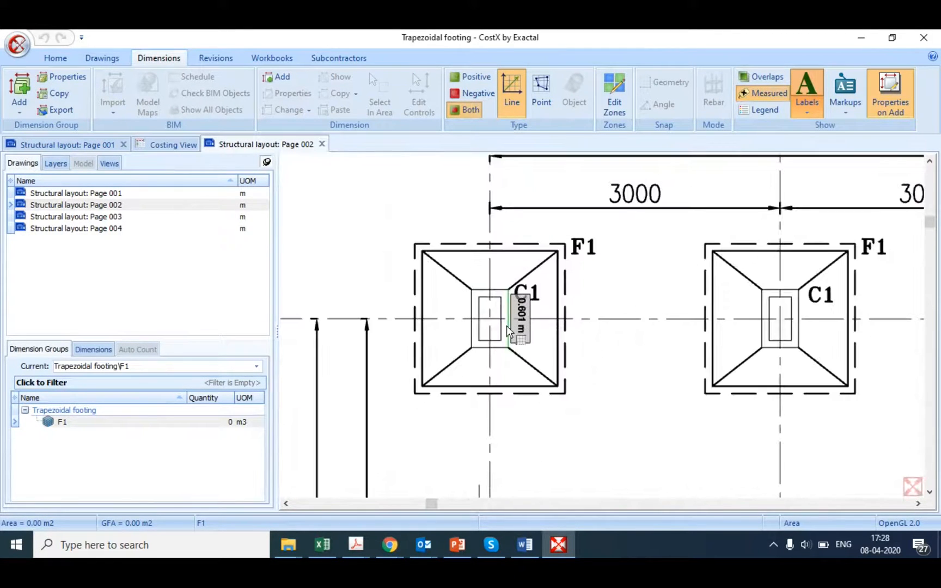
Step: Measure the distance across the upper edge of the first F1 footing, from corner to corner
{"action": "left_click", "coordinate": [103, 58]}
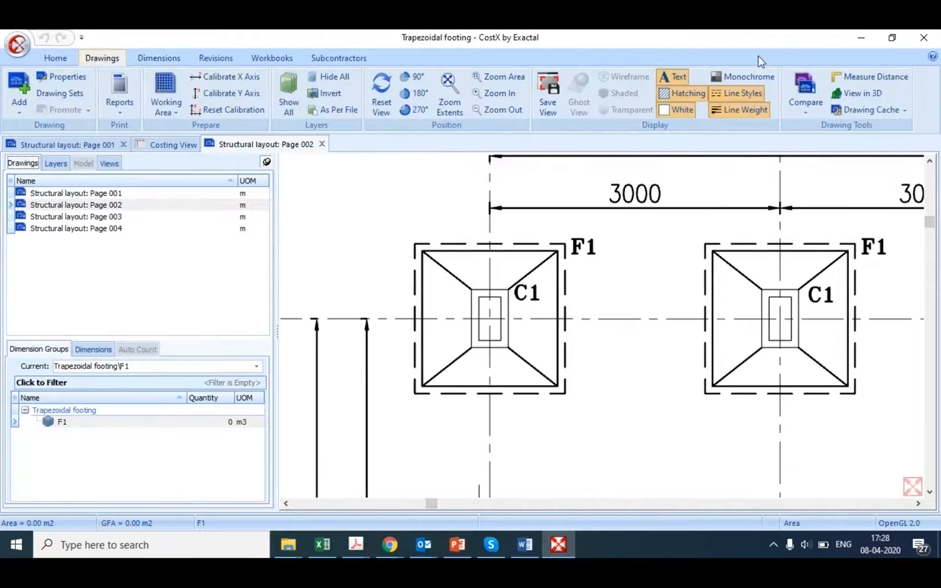
{"action": "left_click", "coordinate": [878, 80]}
{"action": "scroll", "coordinate": [464, 271], "scroll_direction": "up", "scroll_amount": 2}
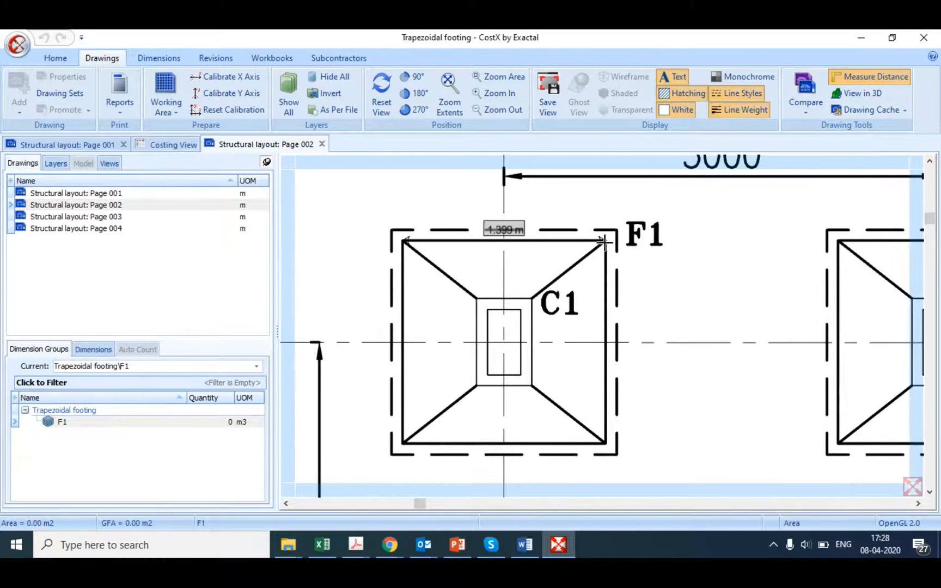
{"action": "scroll", "coordinate": [603, 241], "scroll_direction": "up", "scroll_amount": 1}
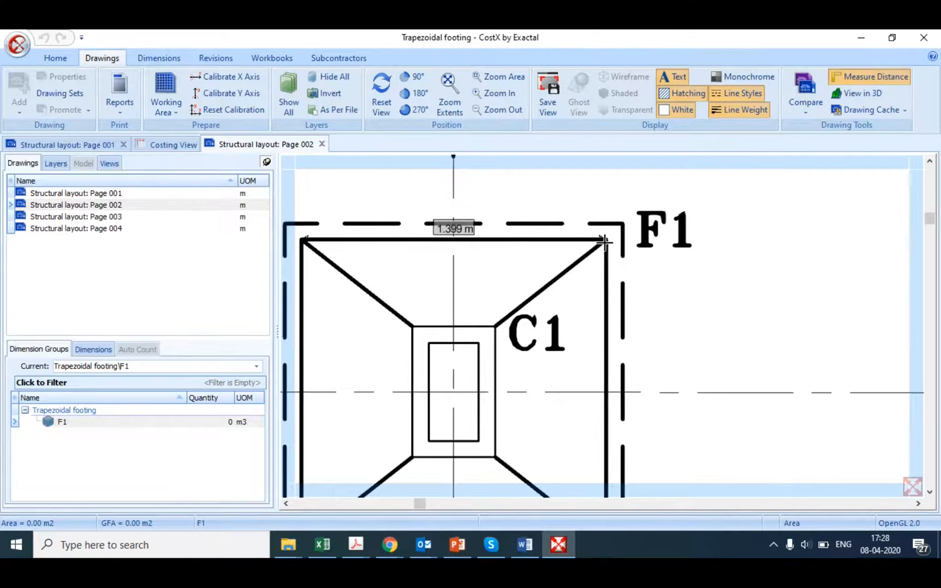
{"action": "left_click", "coordinate": [605, 242]}
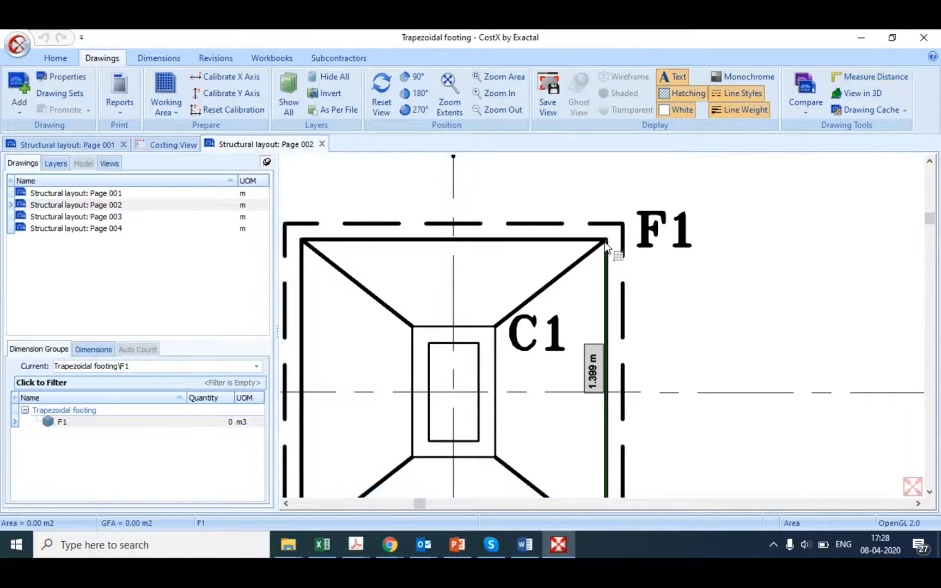
{"action": "scroll", "coordinate": [553, 277], "scroll_direction": "down", "scroll_amount": 2}
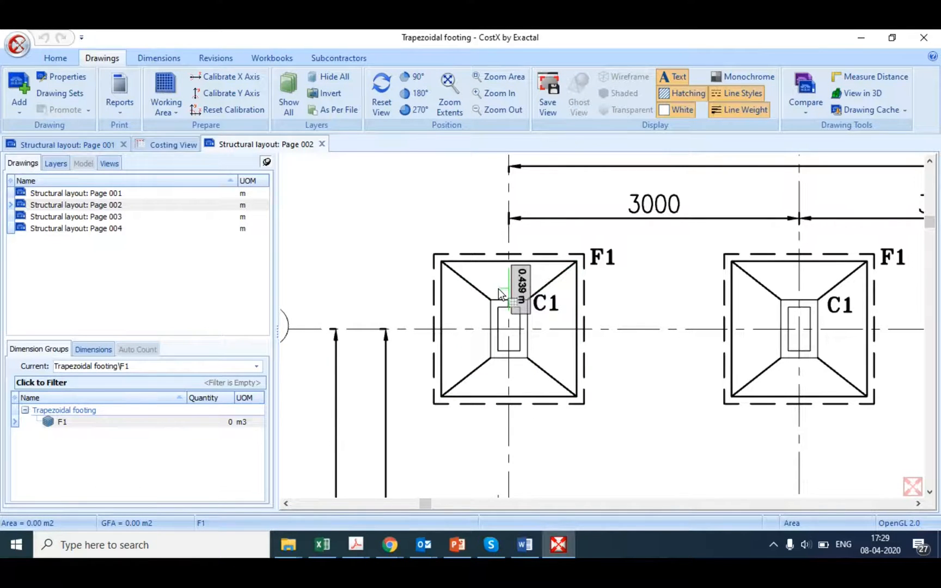
Step: Trace the four edges of the inner rectangle around column C1 on the first F1 footing and save it as an F1 dimension
{"action": "scroll", "coordinate": [521, 349], "scroll_direction": "up", "scroll_amount": 1}
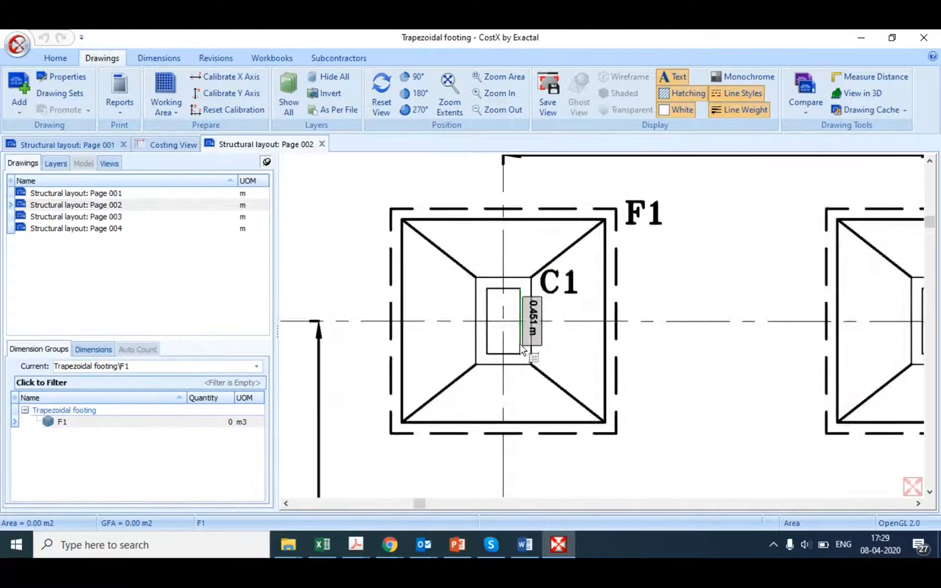
{"action": "left_click", "coordinate": [514, 279]}
{"action": "left_click", "coordinate": [530, 297]}
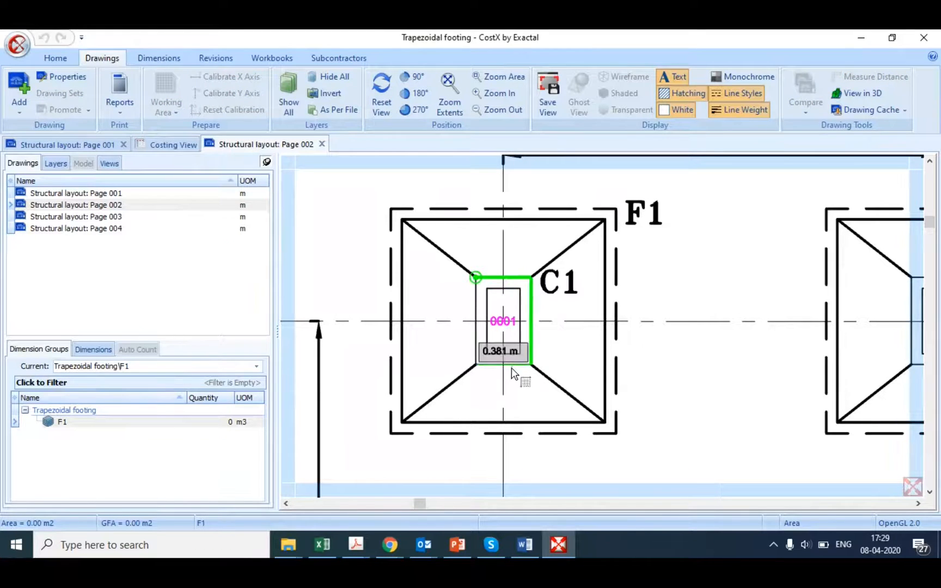
{"action": "left_click", "coordinate": [477, 363]}
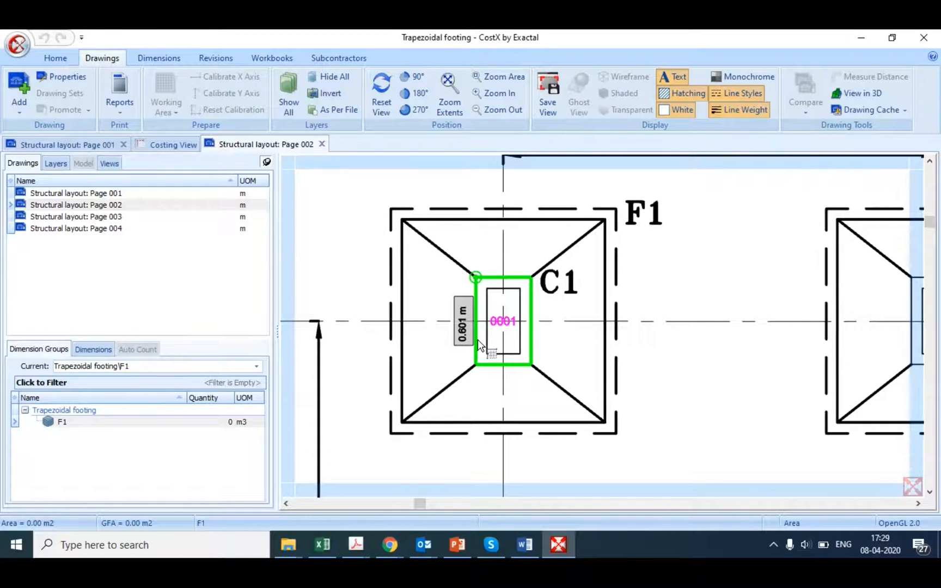
{"action": "double_click", "coordinate": [519, 355]}
{"action": "left_click", "coordinate": [601, 124]}
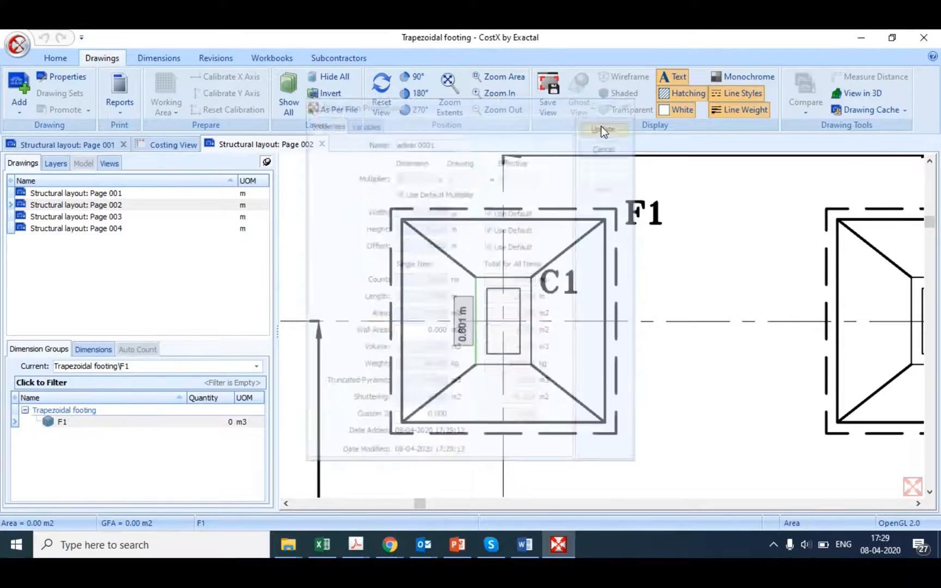
{"action": "left_click", "coordinate": [507, 326]}
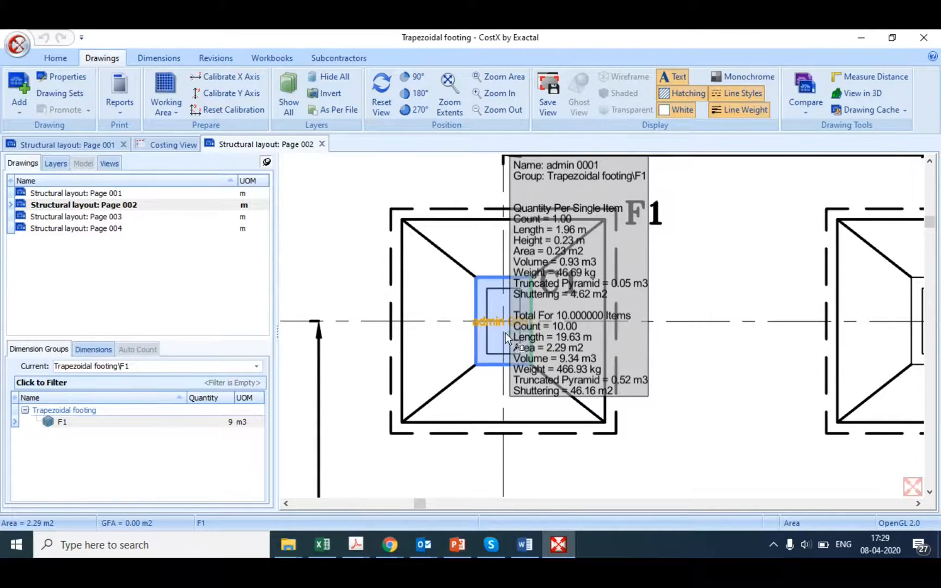
Step: Copy the F1 dimension group within the Trapezoidal footing folder under the name F2
{"action": "left_click", "coordinate": [86, 423]}
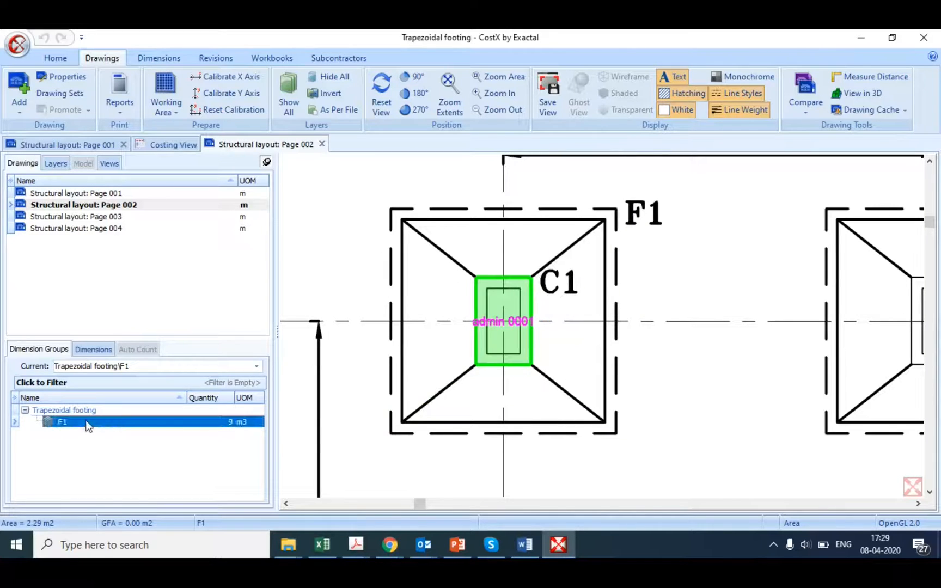
{"action": "right_click", "coordinate": [122, 430]}
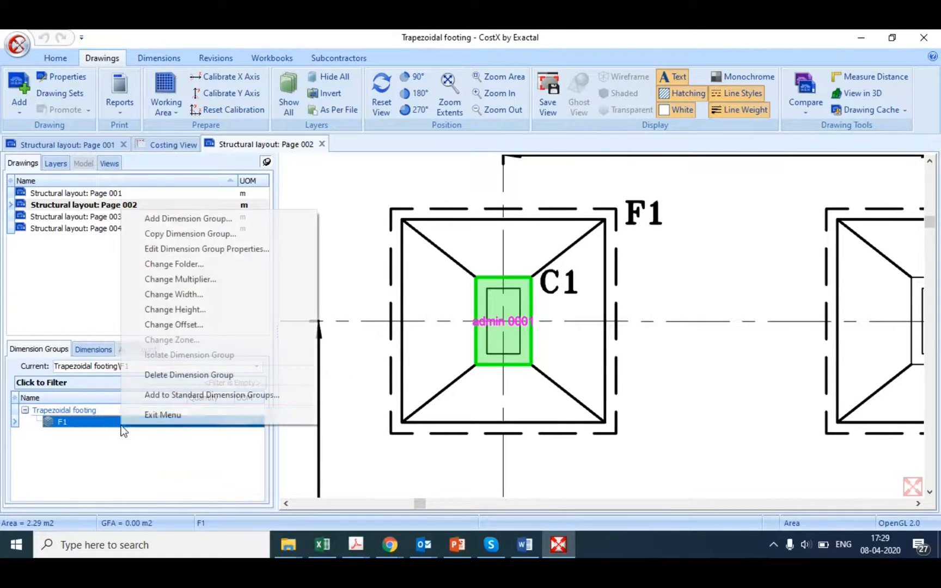
{"action": "left_click", "coordinate": [168, 235]}
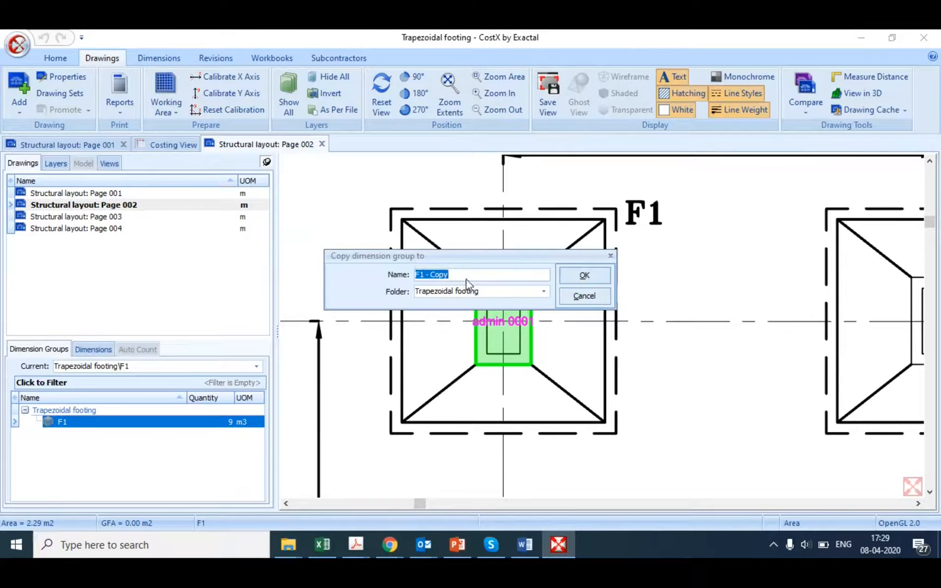
{"action": "left_click", "coordinate": [464, 276]}
{"action": "key", "text": "BackSpace"}
{"action": "key", "text": "BackSpace"}
{"action": "key", "text": "BackSpace"}
{"action": "key", "text": "BackSpace"}
{"action": "key", "text": "BackSpace"}
{"action": "key", "text": "BackSpace"}
{"action": "key", "text": "BackSpace"}
{"action": "key", "text": "BackSpace"}
{"action": "type", "text": "2"}
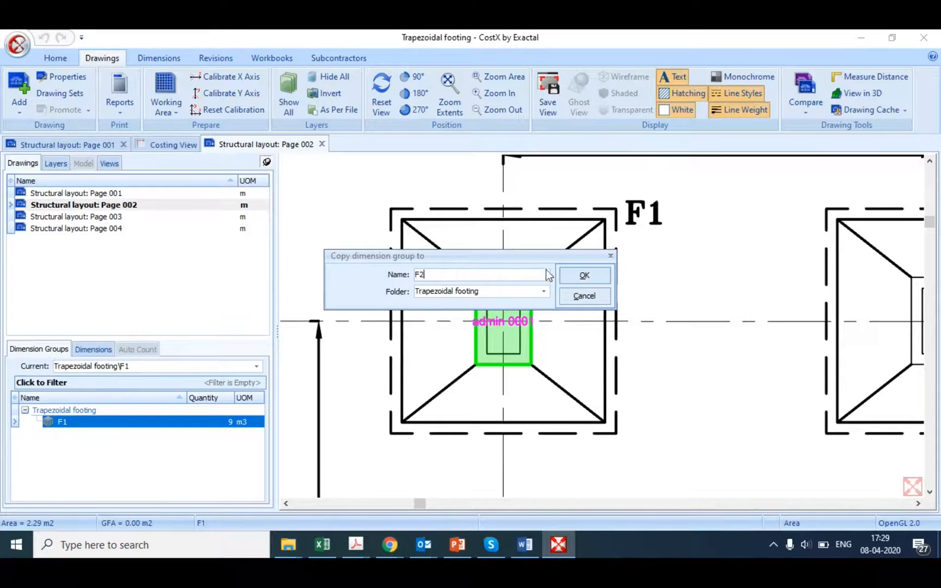
{"action": "left_click", "coordinate": [575, 282]}
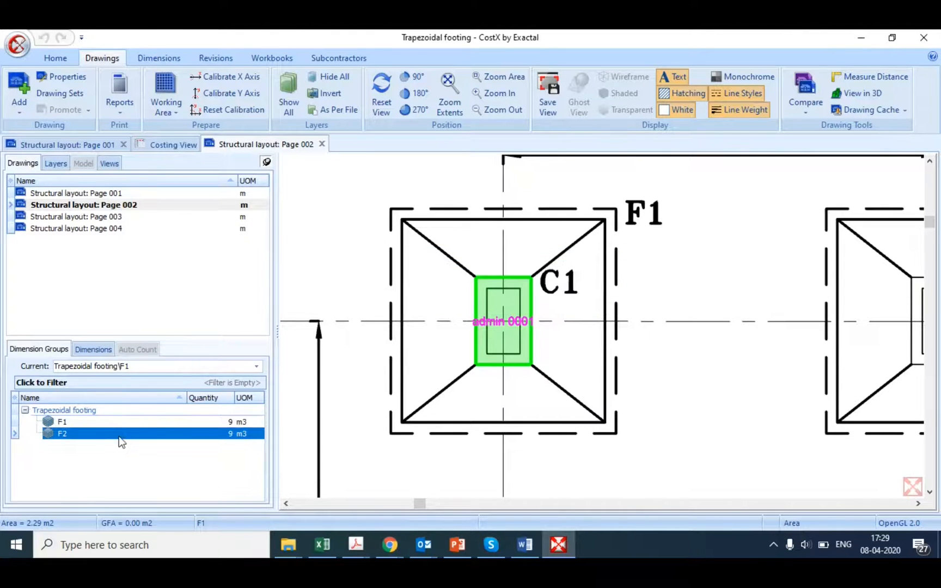
Step: Delete the dimension copied over from F1 out of the F2 group and return to the list of dimension groups
{"action": "double_click", "coordinate": [100, 434]}
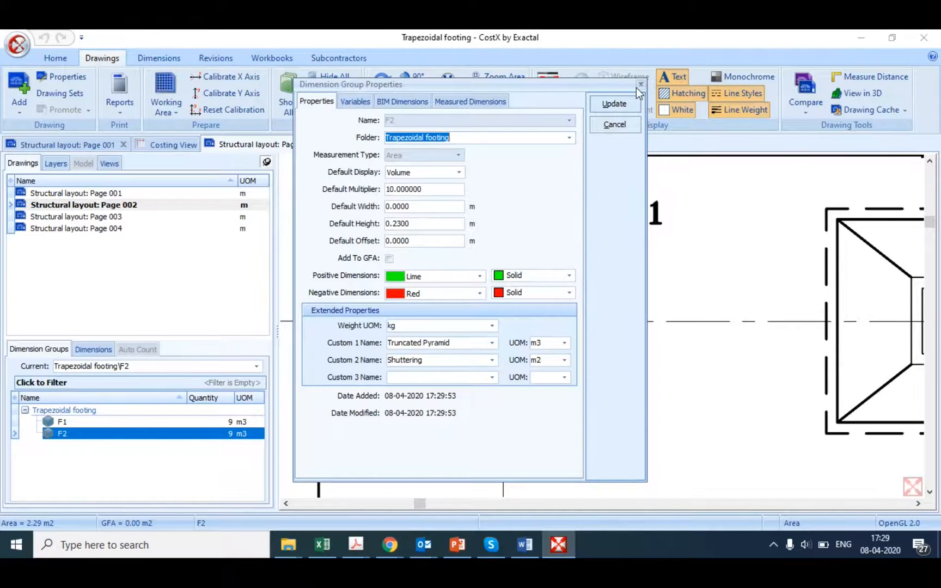
{"action": "left_click", "coordinate": [640, 85]}
{"action": "left_click", "coordinate": [87, 349]}
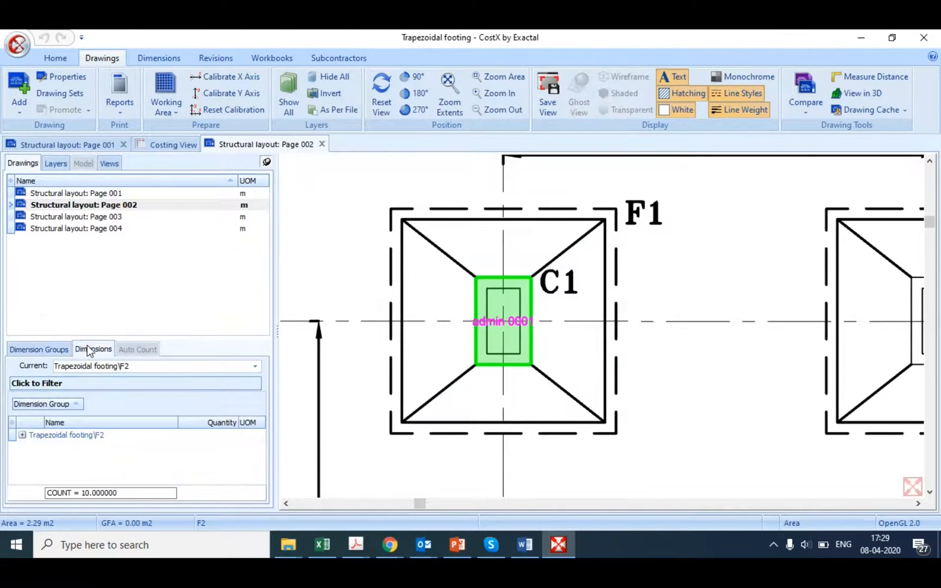
{"action": "left_click", "coordinate": [37, 435]}
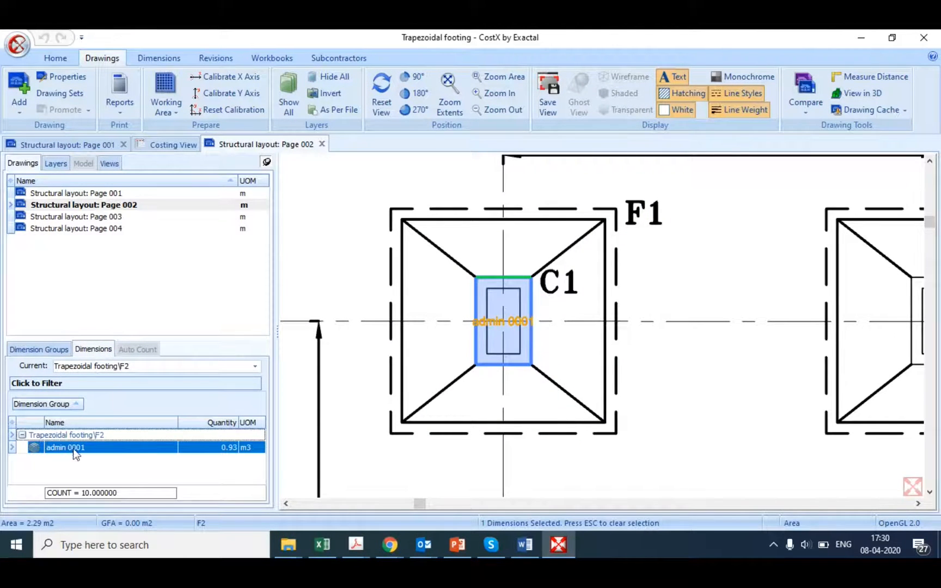
{"action": "right_click", "coordinate": [75, 454]}
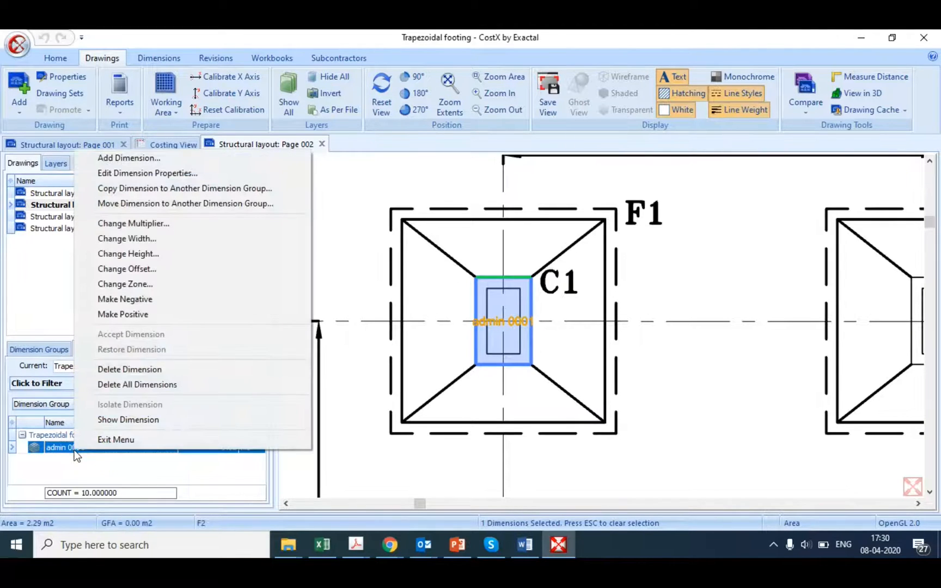
{"action": "left_click", "coordinate": [128, 370]}
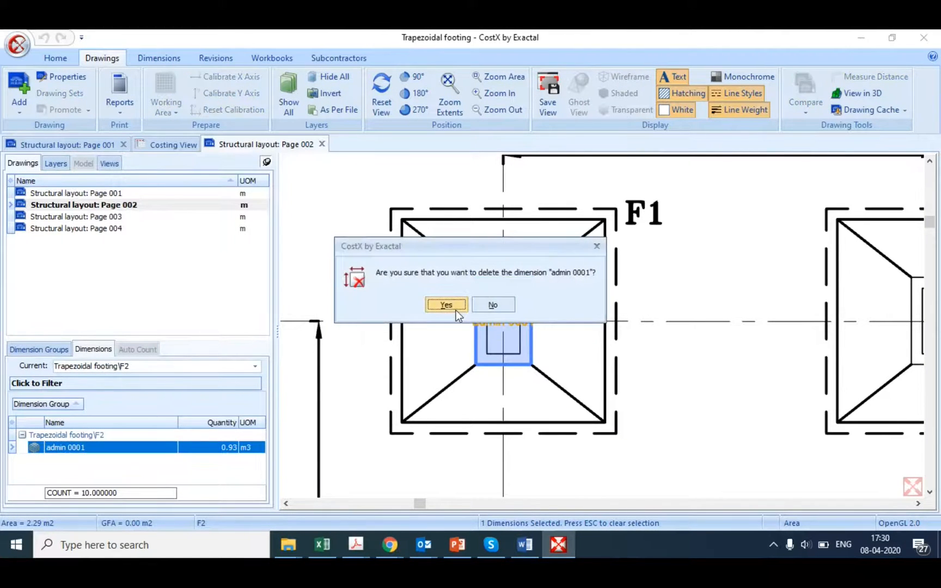
{"action": "left_click", "coordinate": [446, 305]}
{"action": "left_click", "coordinate": [38, 350]}
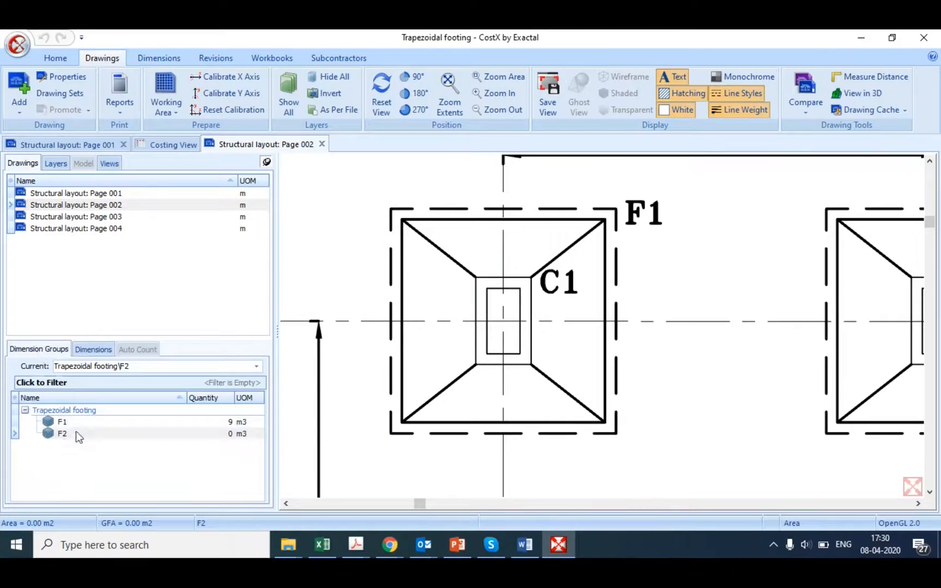
Step: Set the F2 group's default variables to Length 1.6, Width 1.6 and Depth 0.6, and update the group
{"action": "left_click", "coordinate": [76, 433]}
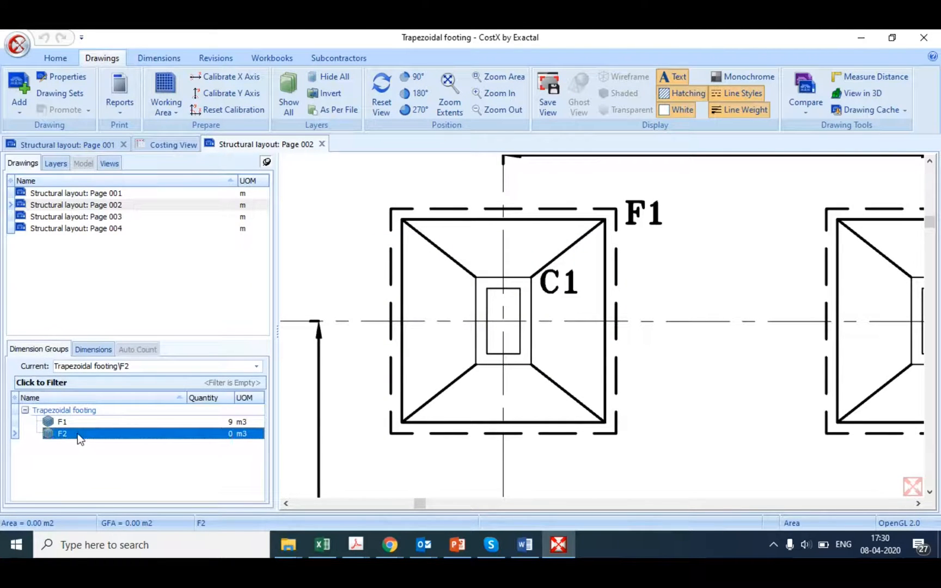
{"action": "double_click", "coordinate": [78, 434]}
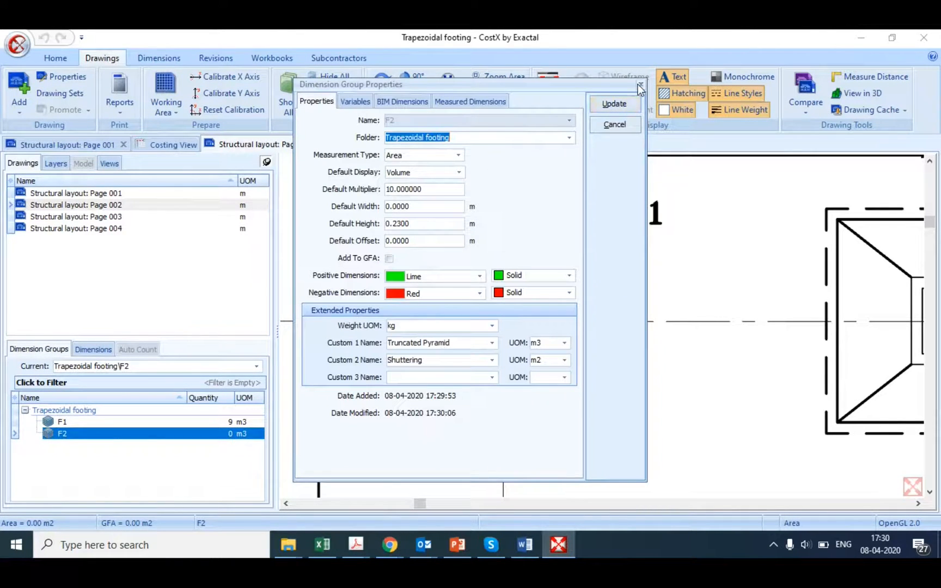
{"action": "left_click", "coordinate": [343, 103]}
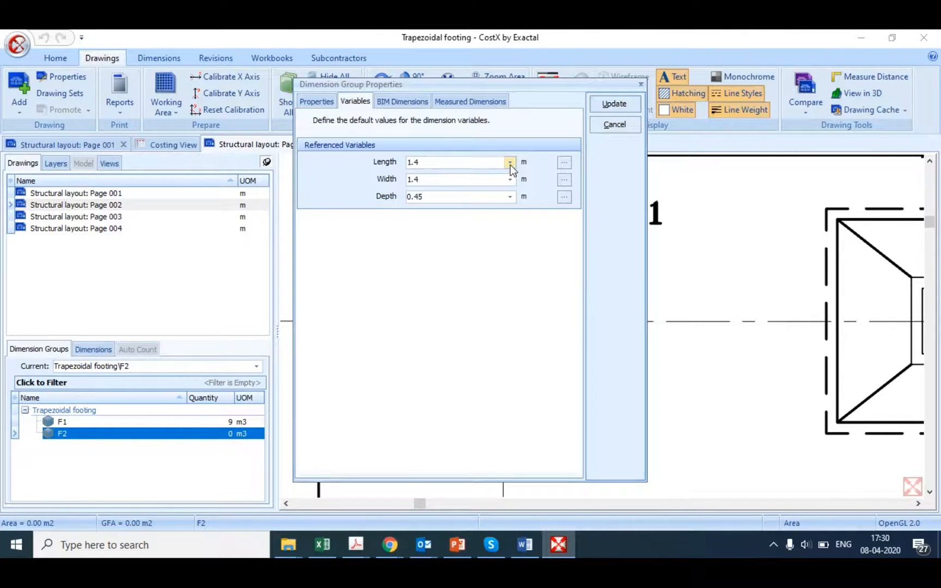
{"action": "left_click", "coordinate": [510, 164]}
{"action": "left_click", "coordinate": [423, 182]}
{"action": "left_click", "coordinate": [510, 180]}
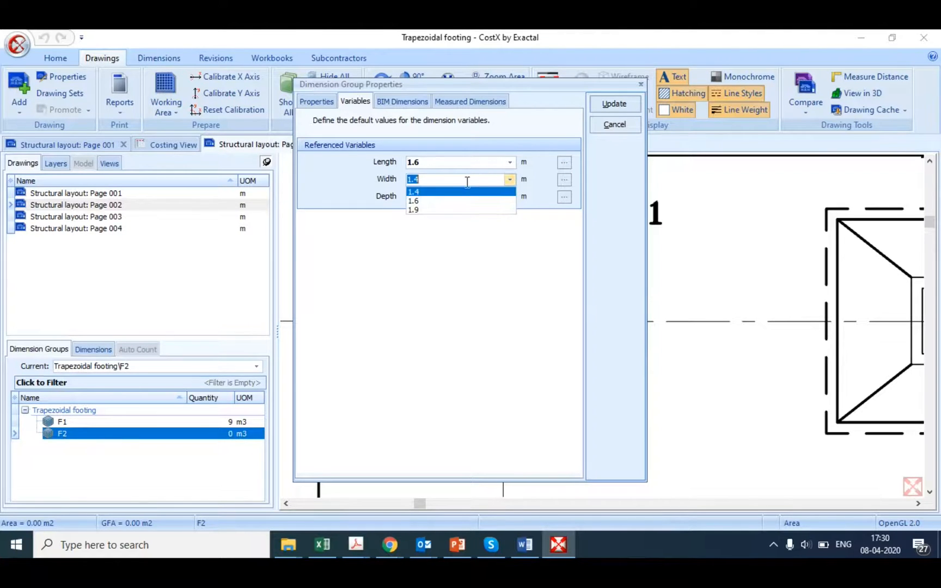
{"action": "left_click", "coordinate": [441, 206]}
{"action": "left_click", "coordinate": [511, 196]}
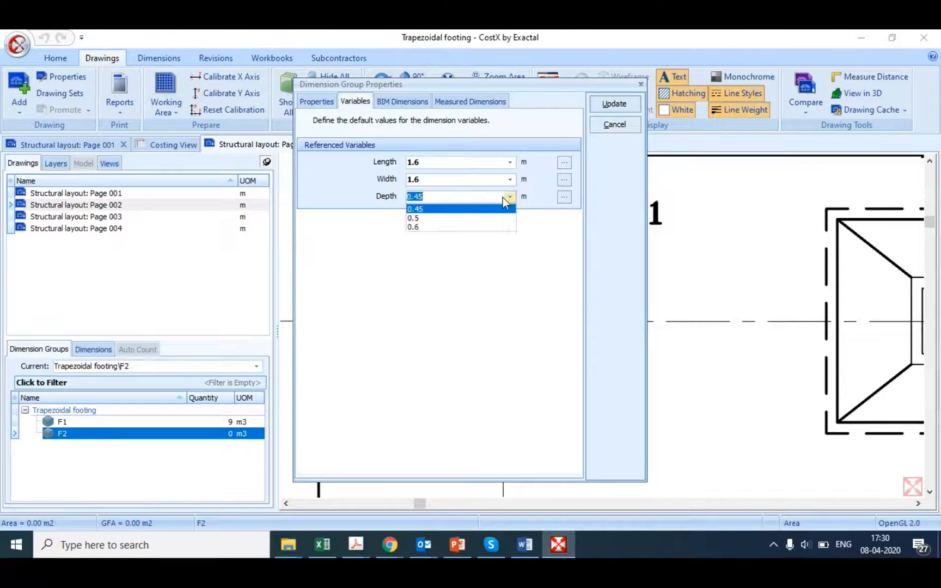
{"action": "left_click", "coordinate": [423, 227]}
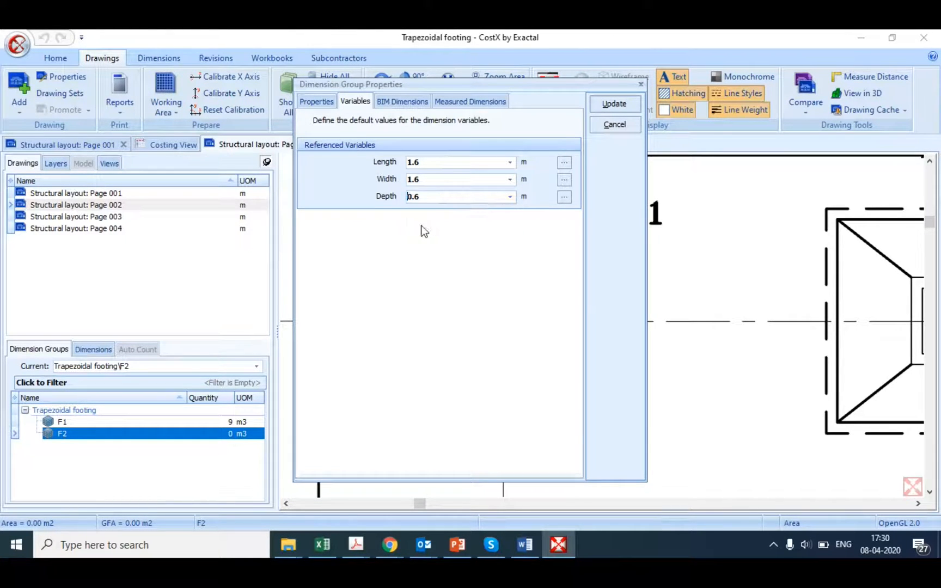
{"action": "left_click", "coordinate": [615, 101]}
Step: Trace the four edges of the inner rectangle around column C2 on the F2 footing at grid B1 and finish the outline
{"action": "scroll", "coordinate": [528, 262], "scroll_direction": "down", "scroll_amount": 5}
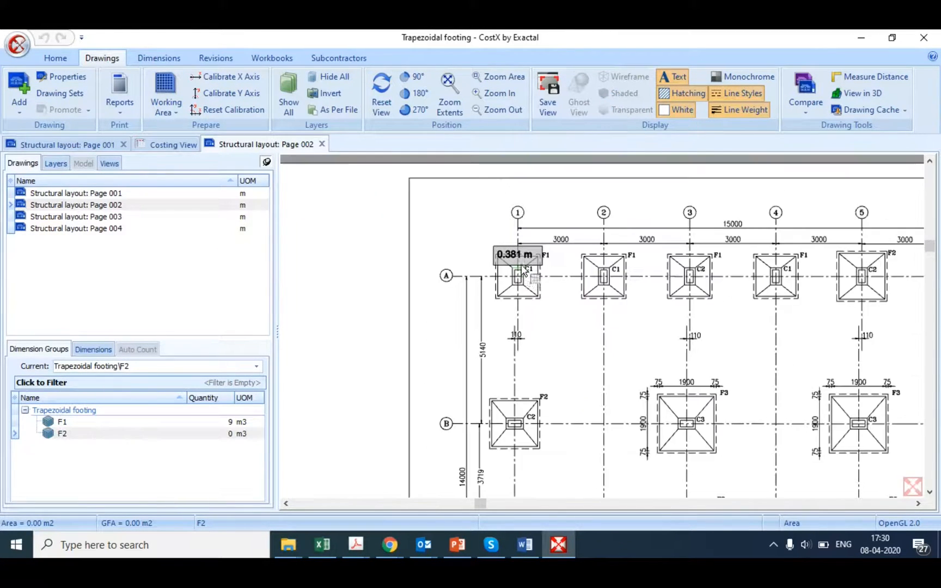
{"action": "scroll", "coordinate": [514, 441], "scroll_direction": "up", "scroll_amount": 5}
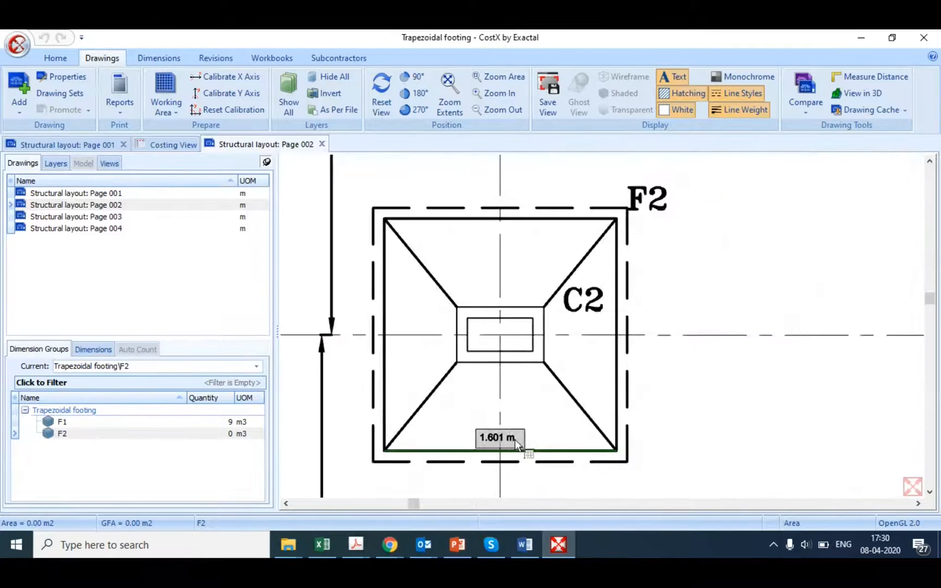
{"action": "scroll", "coordinate": [486, 314], "scroll_direction": "up", "scroll_amount": 3}
{"action": "left_click", "coordinate": [488, 295]}
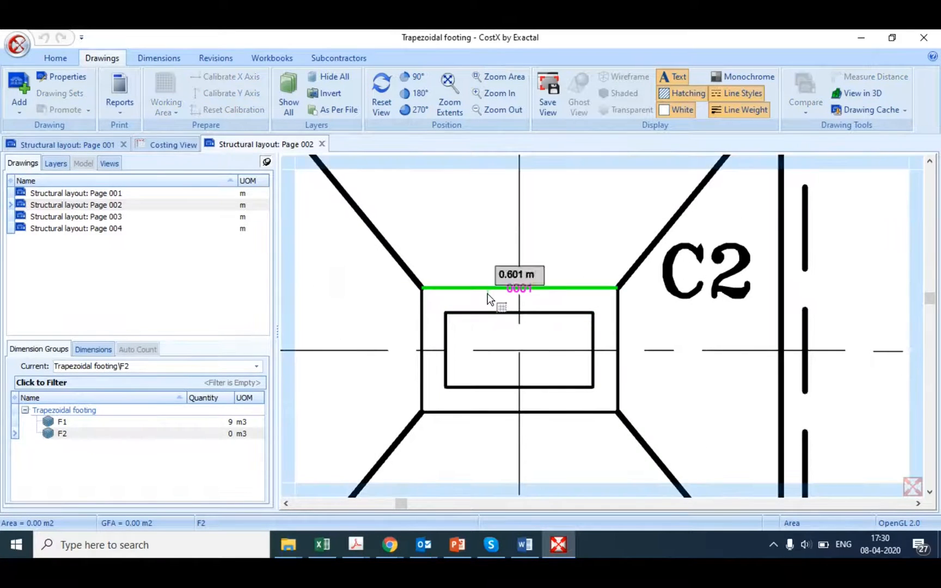
{"action": "left_click", "coordinate": [621, 329]}
{"action": "left_click", "coordinate": [573, 414]}
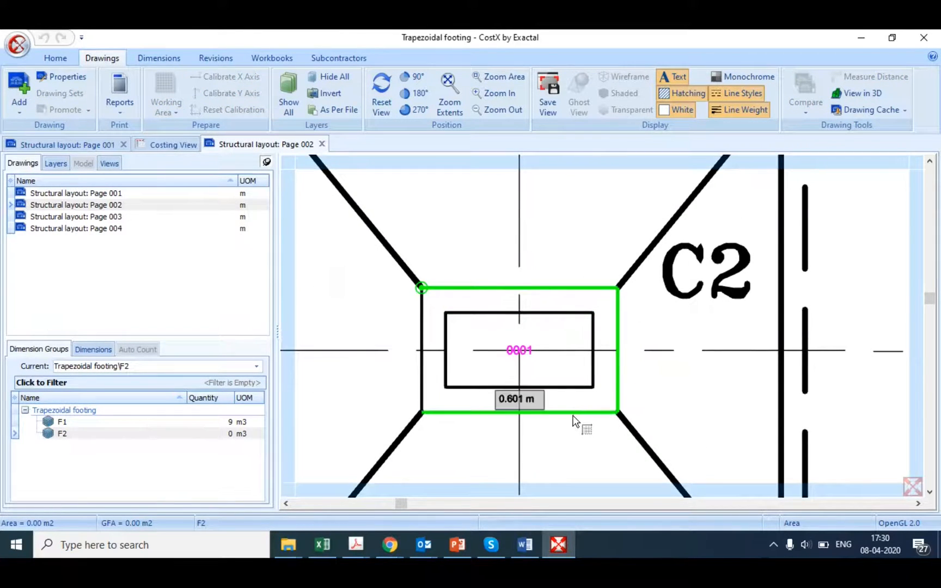
{"action": "left_click", "coordinate": [421, 378]}
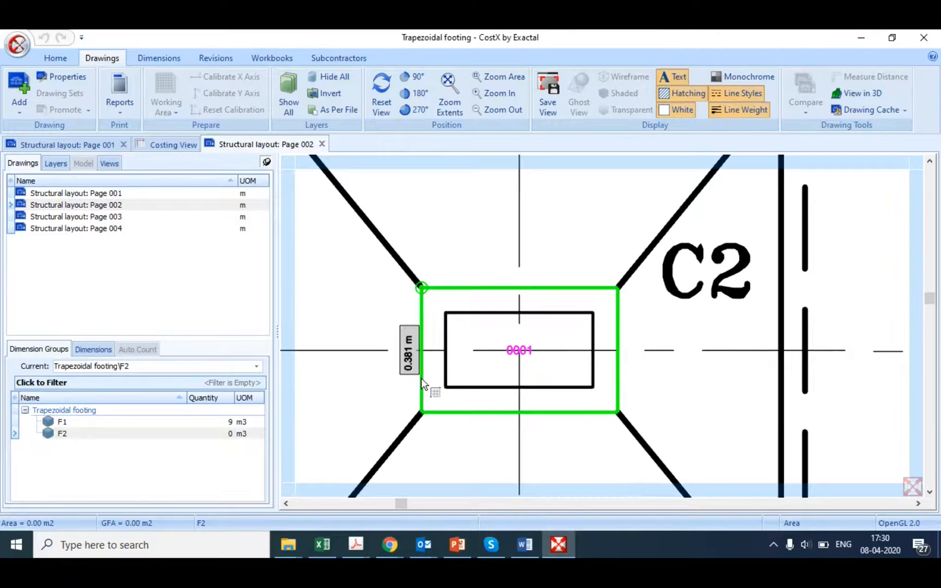
{"action": "right_click", "coordinate": [486, 363]}
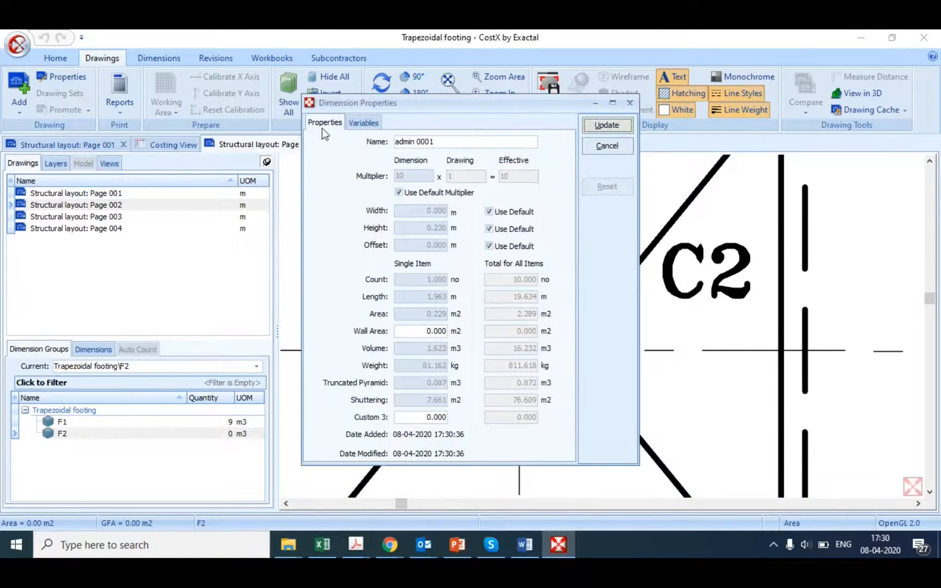
Step: Set the Depth variable of the new F2 dimension to 0.5, update it, and review its quantities on the drawing
{"action": "left_click", "coordinate": [355, 123]}
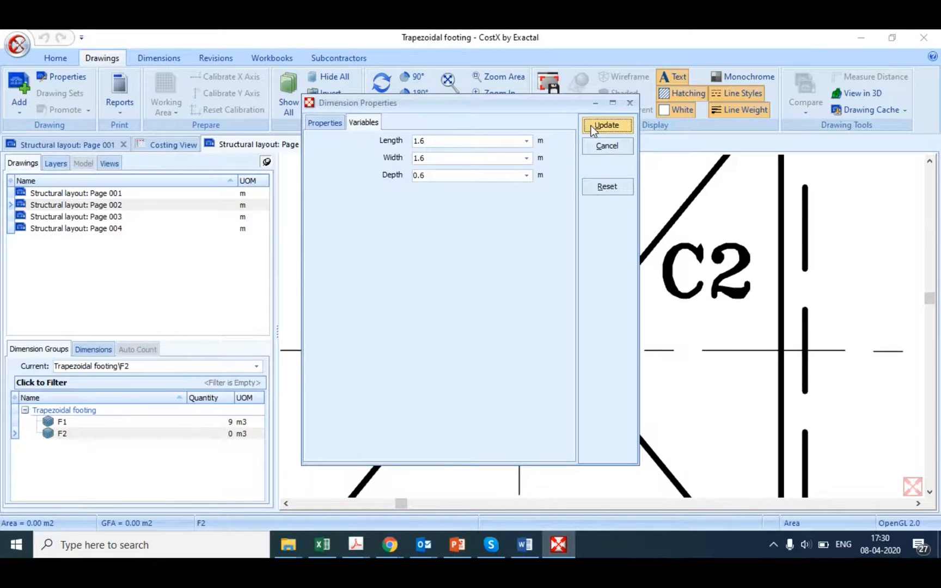
{"action": "left_click", "coordinate": [528, 176]}
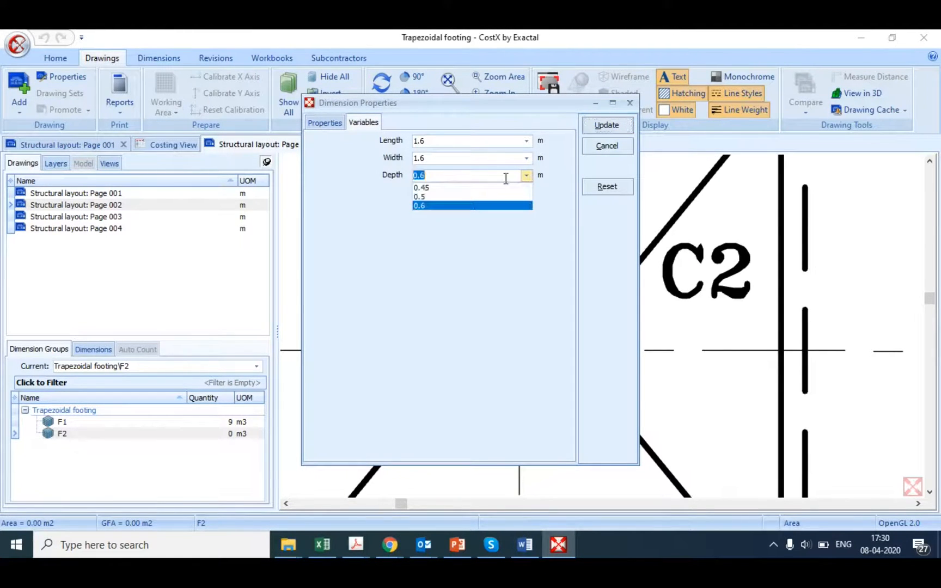
{"action": "left_click", "coordinate": [444, 194]}
{"action": "left_click", "coordinate": [587, 125]}
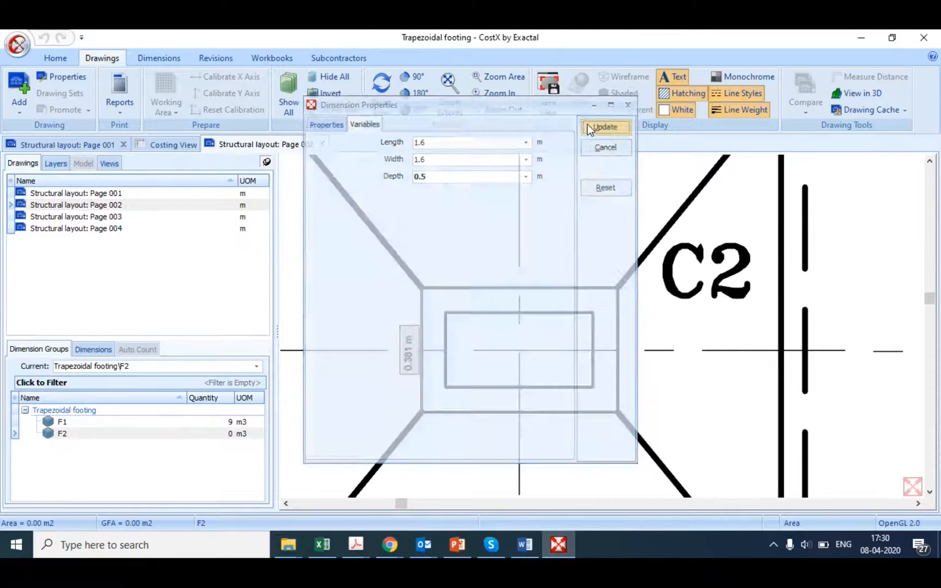
{"action": "mouse_move", "coordinate": [537, 370]}
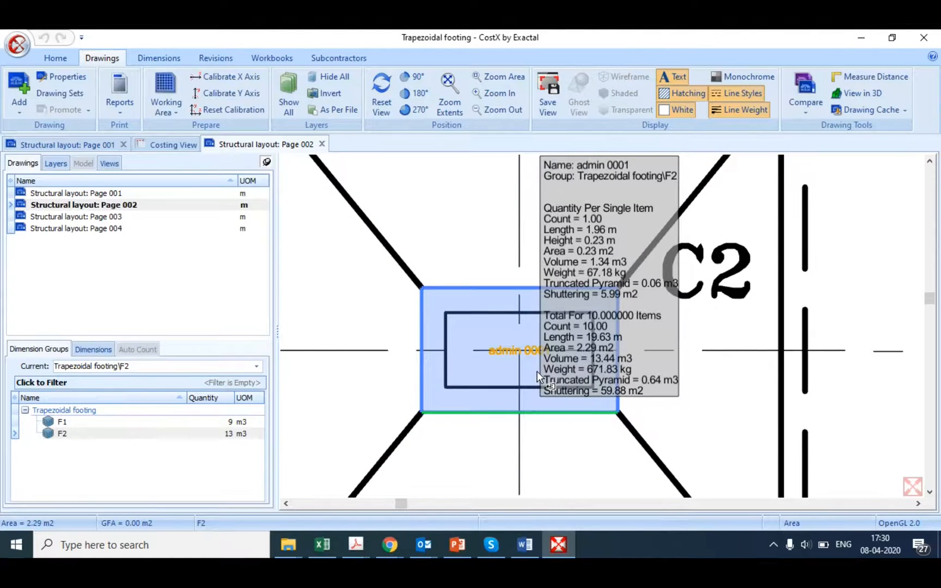
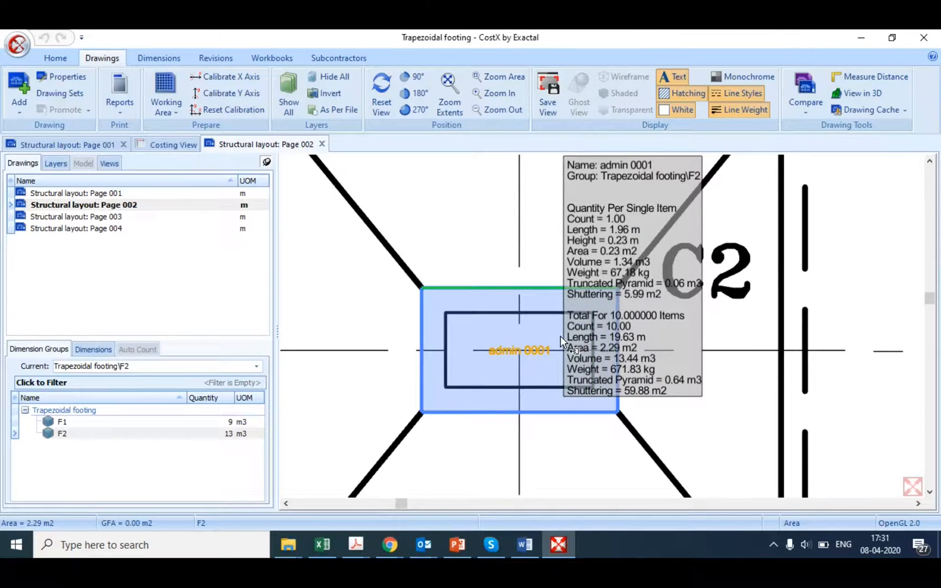
Step: Copy the F2 dimension group to a new group named F3 in the Trapezoidal footing folder
{"action": "left_click", "coordinate": [86, 434]}
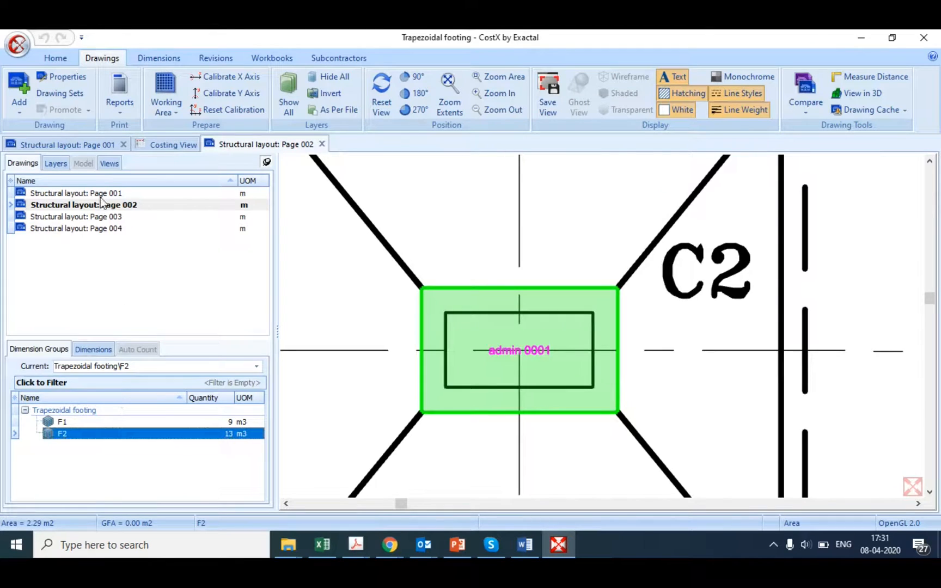
{"action": "right_click", "coordinate": [128, 433]}
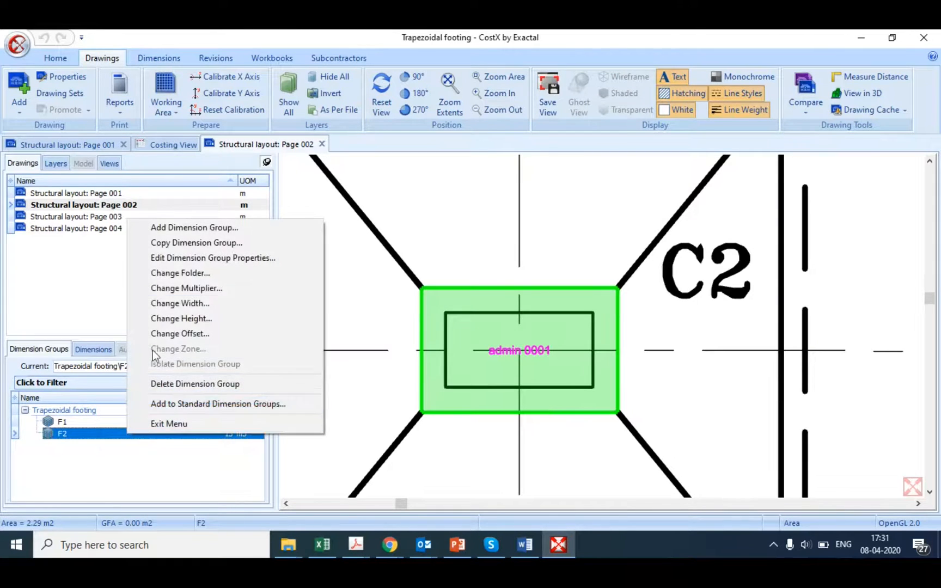
{"action": "left_click", "coordinate": [176, 243]}
{"action": "left_click", "coordinate": [470, 276]}
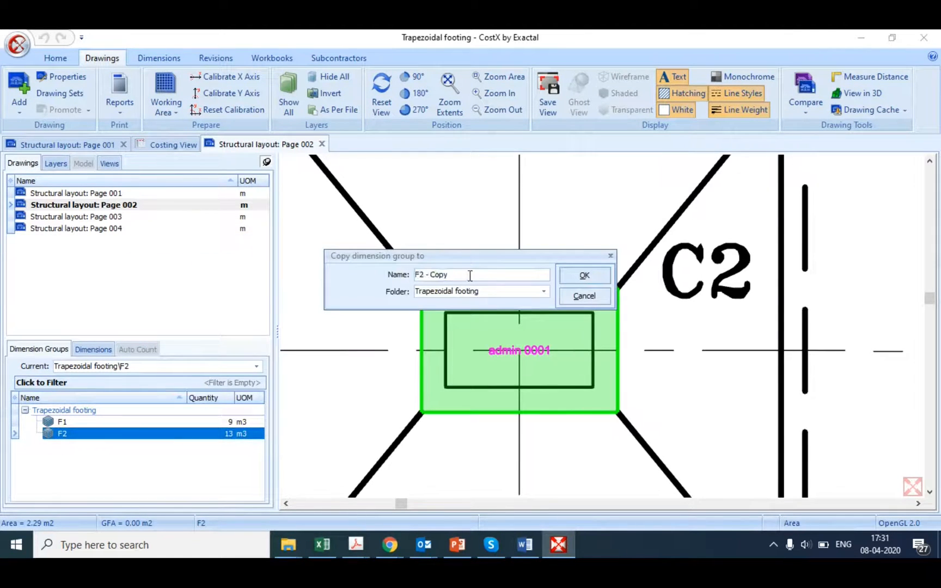
{"action": "key", "text": "BackSpace"}
{"action": "key", "text": "BackSpace"}
{"action": "key", "text": "BackSpace"}
{"action": "key", "text": "BackSpace"}
{"action": "key", "text": "BackSpace"}
{"action": "key", "text": "BackSpace"}
{"action": "key", "text": "BackSpace"}
{"action": "key", "text": "BackSpace"}
{"action": "type", "text": "3"}
{"action": "left_click", "coordinate": [579, 281]}
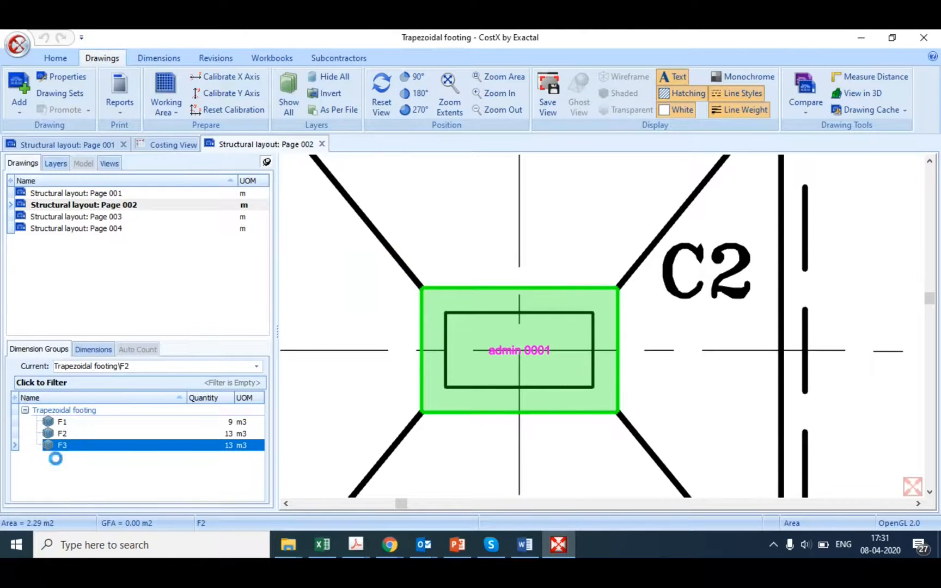
Step: Delete all dimensions copied into the F3 group and return to the list of dimension groups
{"action": "left_click", "coordinate": [93, 350]}
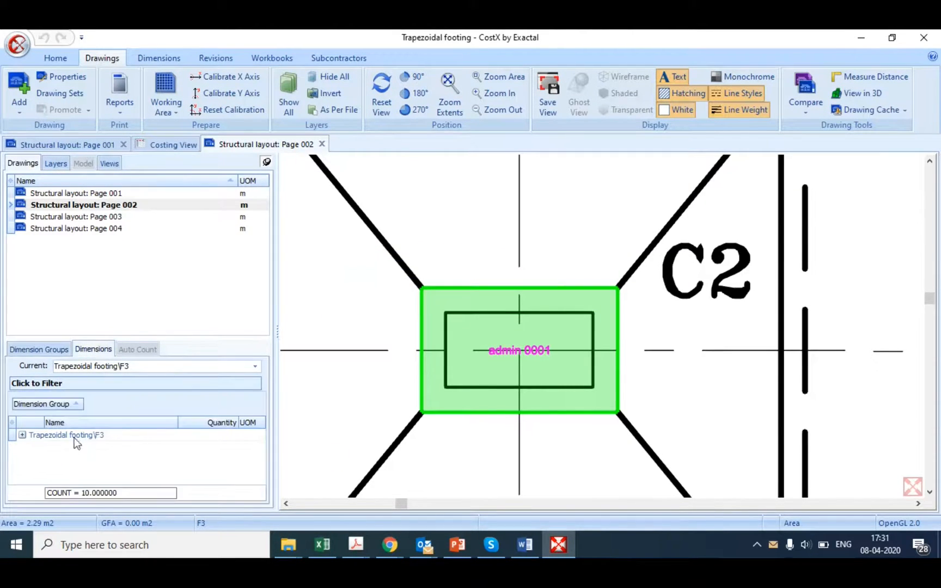
{"action": "left_click", "coordinate": [84, 446]}
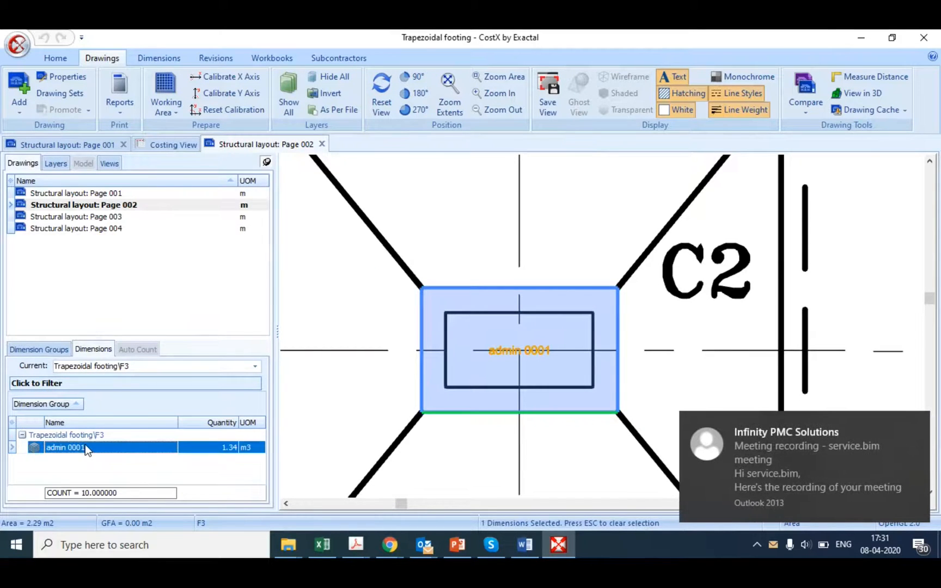
{"action": "right_click", "coordinate": [85, 444]}
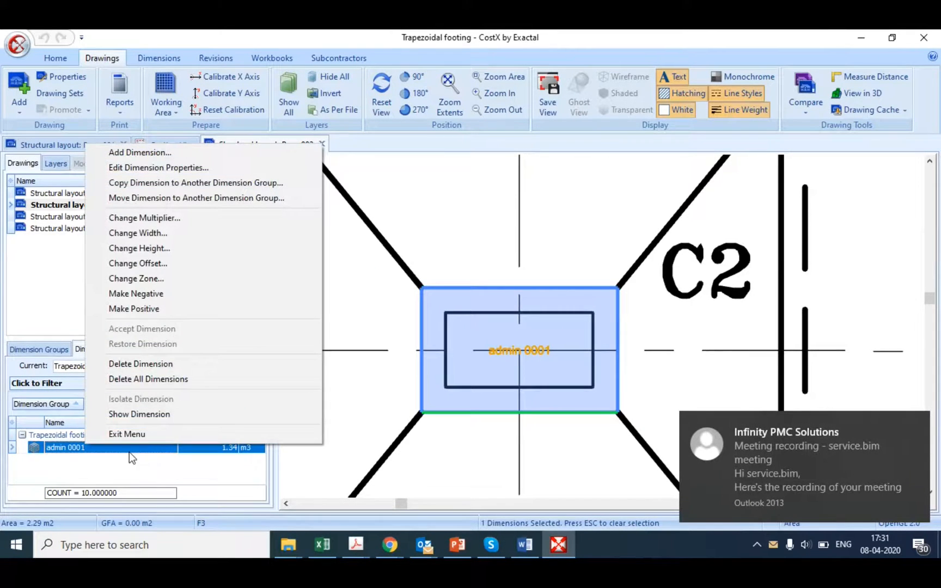
{"action": "left_click", "coordinate": [130, 380]}
{"action": "left_click", "coordinate": [433, 305]}
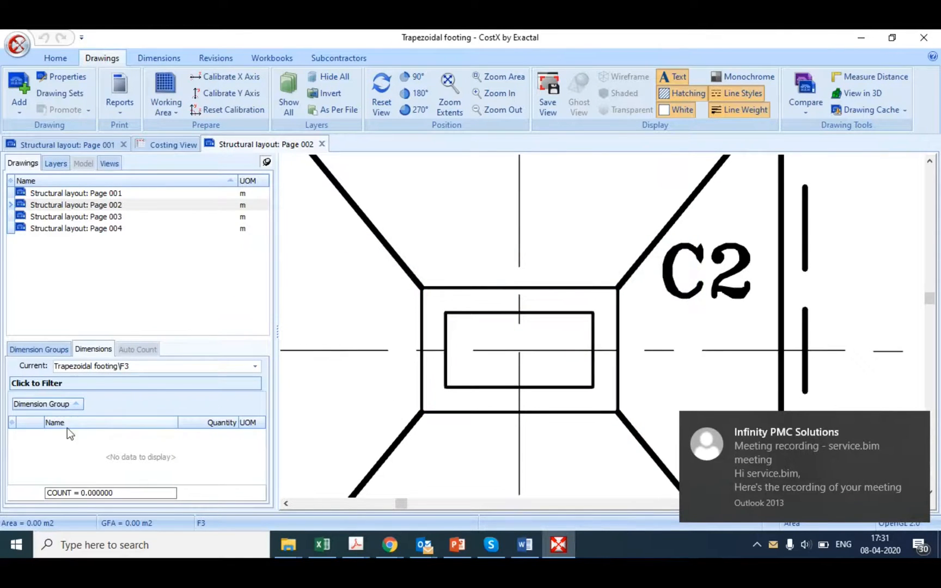
{"action": "left_click", "coordinate": [35, 349]}
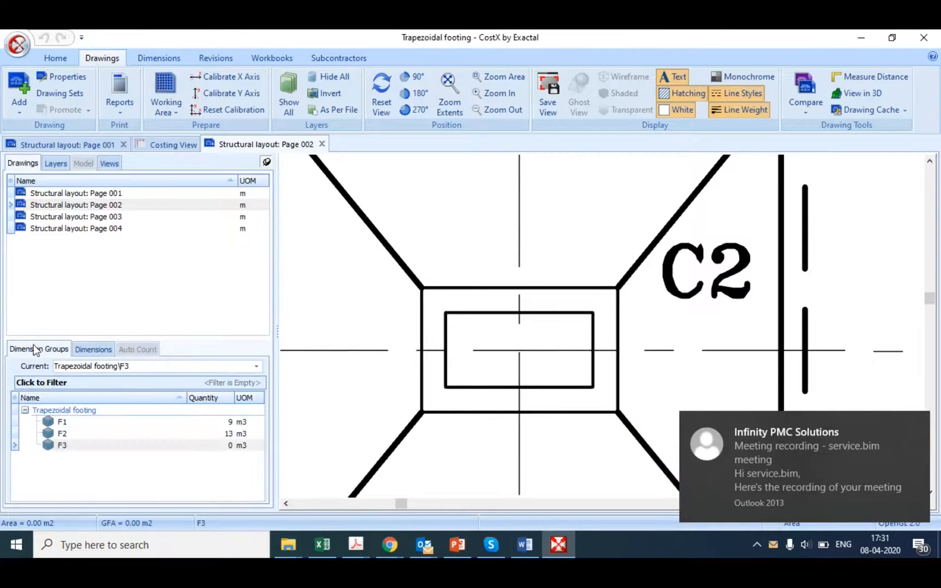
Step: Set the F3 group's default variables Length and Width to 1.9 and update the group
{"action": "left_click", "coordinate": [65, 447]}
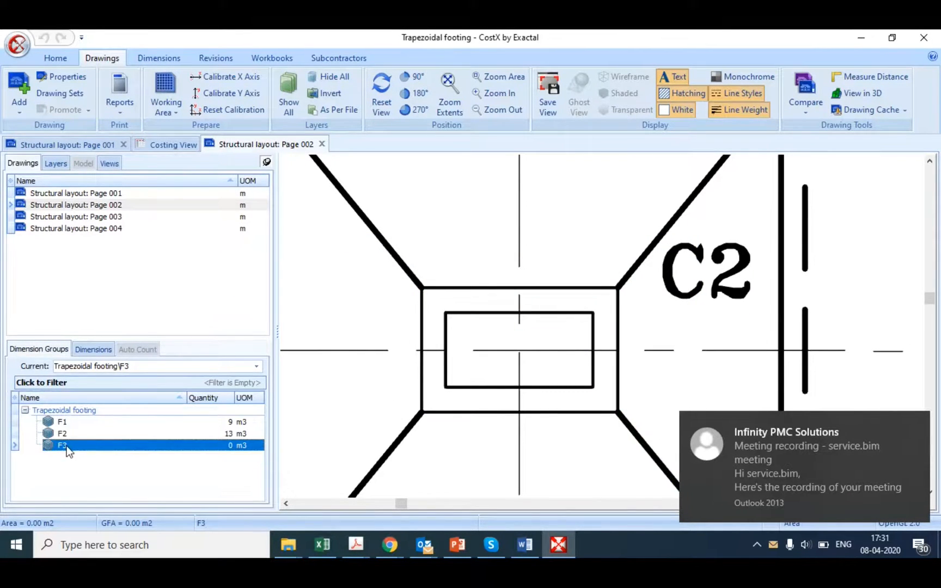
{"action": "double_click", "coordinate": [139, 451]}
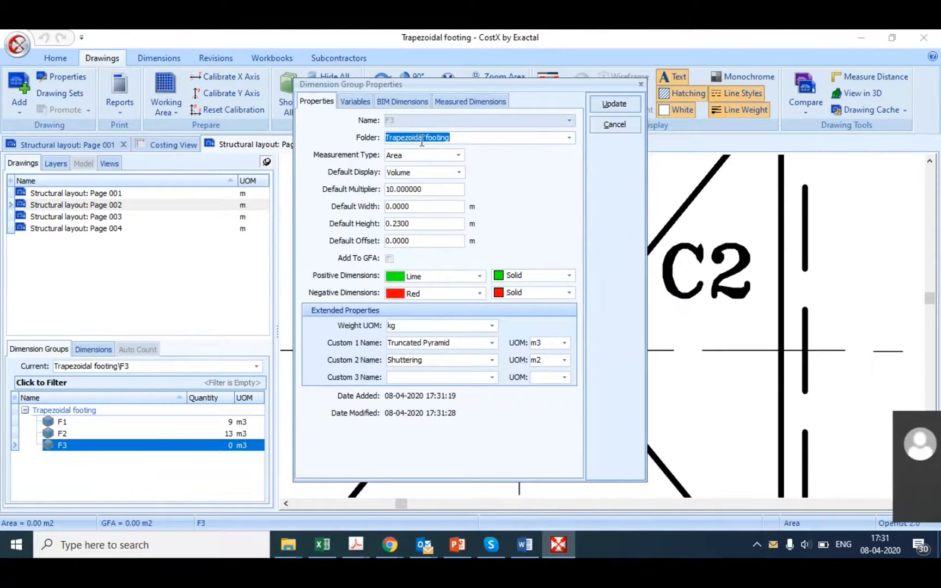
{"action": "left_click", "coordinate": [356, 101]}
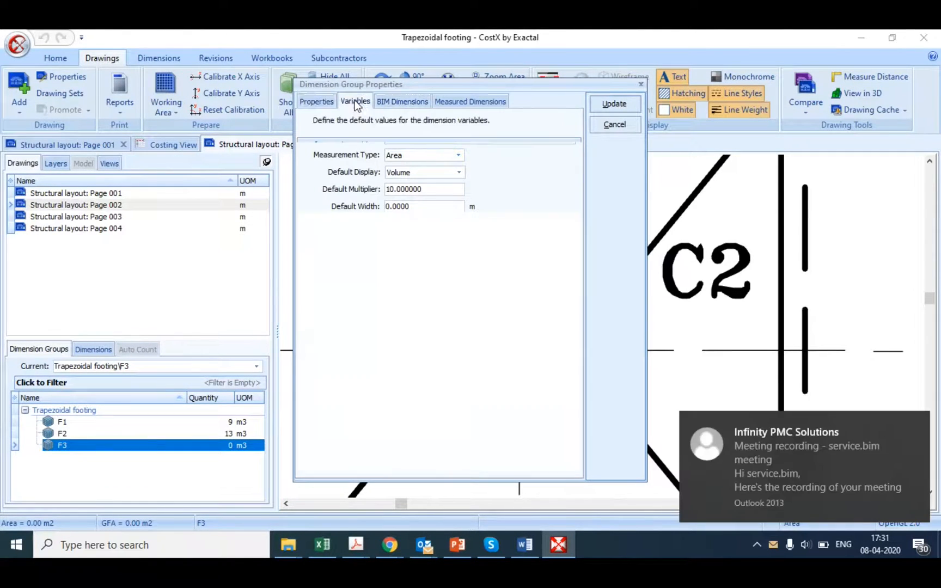
{"action": "left_click", "coordinate": [512, 164]}
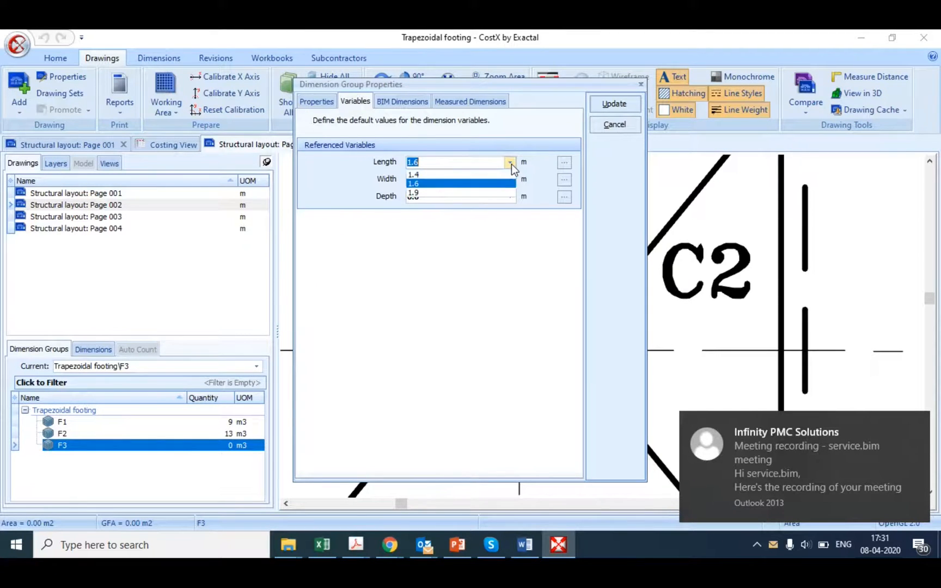
{"action": "left_click", "coordinate": [433, 191]}
{"action": "left_click", "coordinate": [513, 178]}
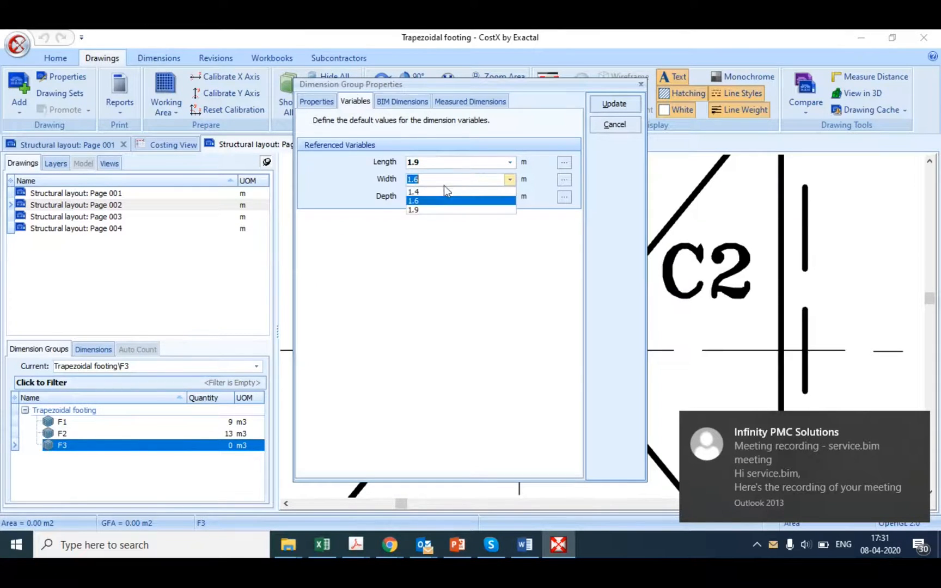
{"action": "left_click", "coordinate": [434, 206]}
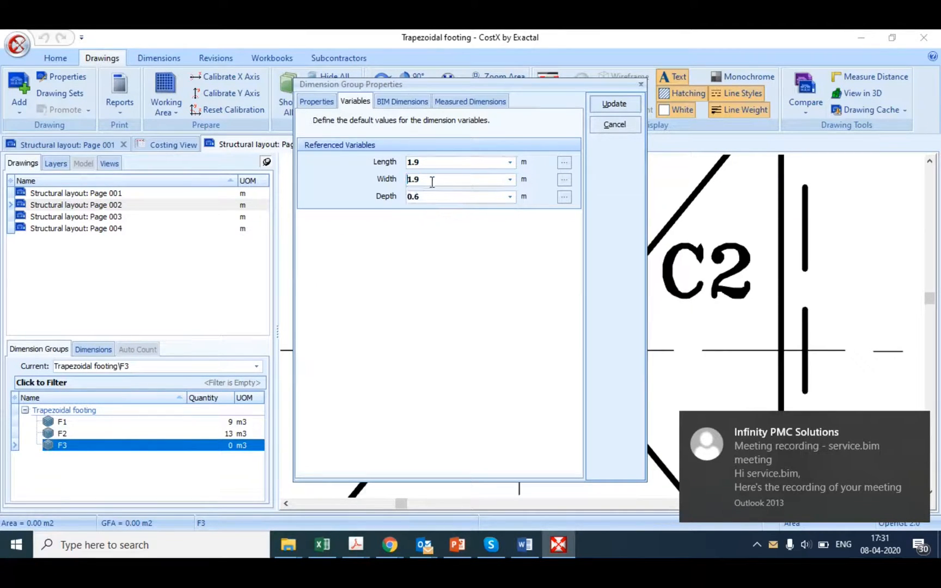
{"action": "left_click", "coordinate": [611, 103]}
Step: Locate the F3 footing on the Page 002 plan, and examine the footing schedule on Page 001 for its details
{"action": "scroll", "coordinate": [532, 308], "scroll_direction": "down", "scroll_amount": 5}
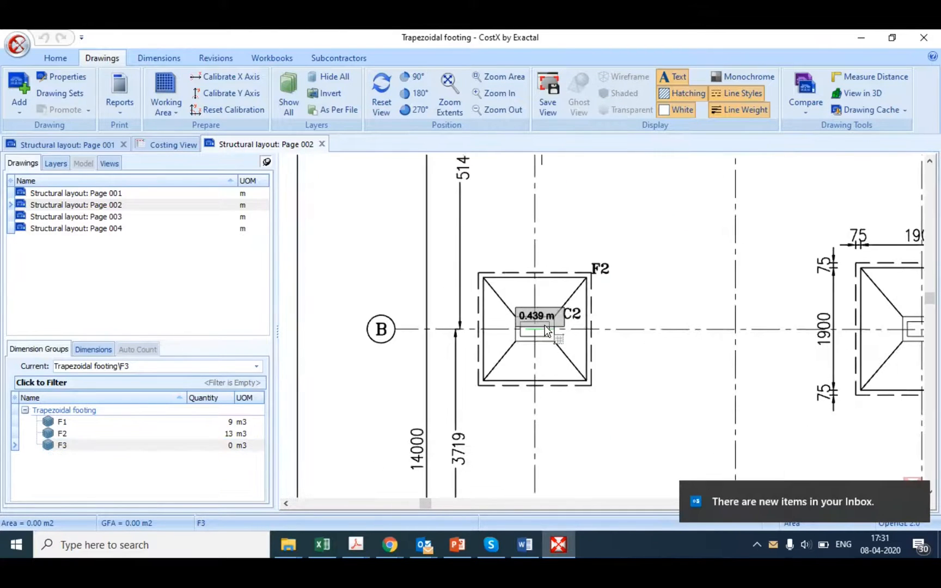
{"action": "scroll", "coordinate": [553, 388], "scroll_direction": "down", "scroll_amount": 2}
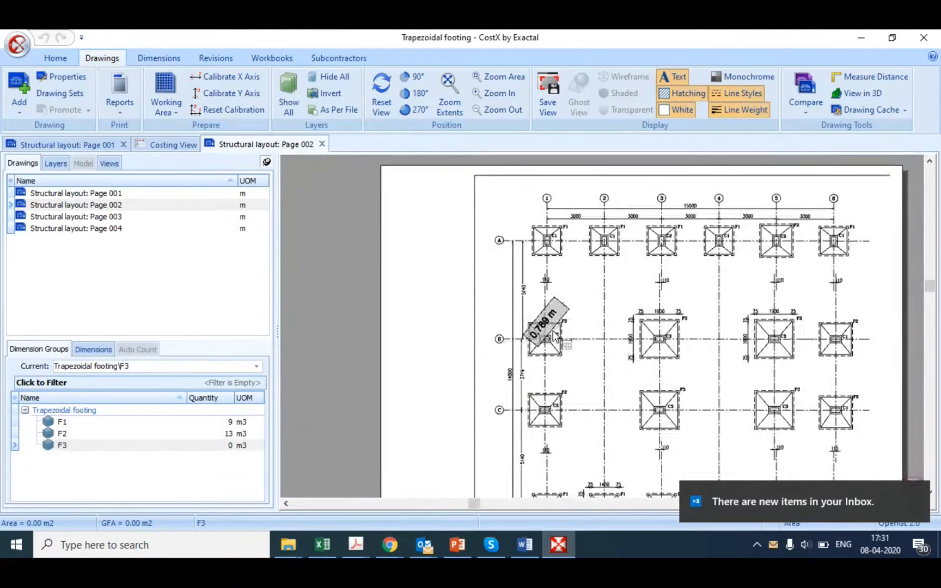
{"action": "scroll", "coordinate": [542, 319], "scroll_direction": "up", "scroll_amount": 8}
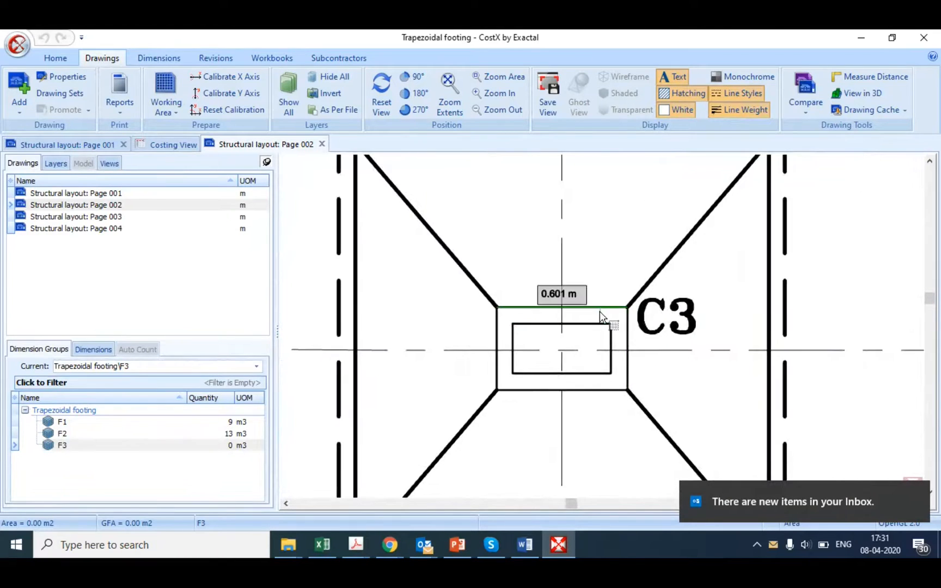
{"action": "double_click", "coordinate": [115, 204]}
{"action": "double_click", "coordinate": [113, 194]}
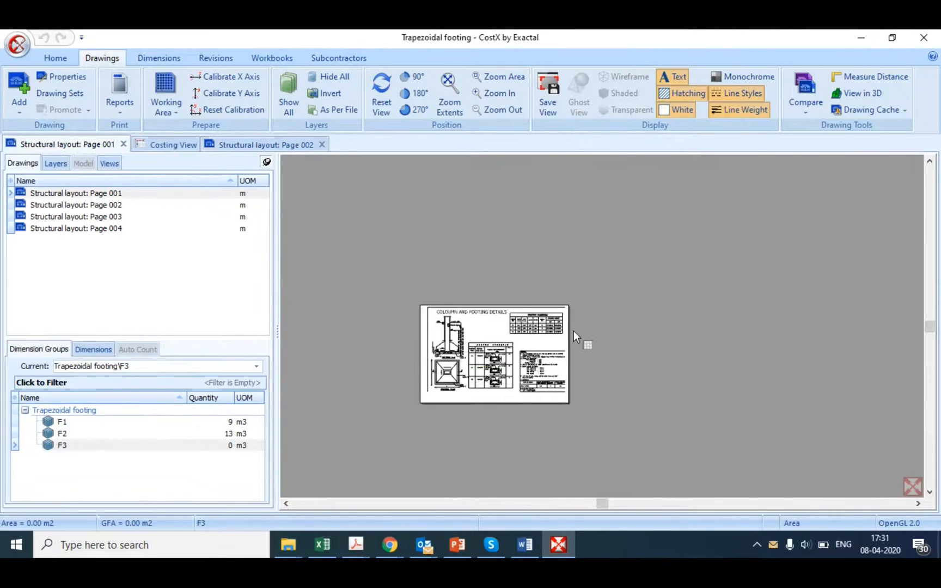
{"action": "scroll", "coordinate": [556, 328], "scroll_direction": "up", "scroll_amount": 4}
{"action": "scroll", "coordinate": [338, 349], "scroll_direction": "up", "scroll_amount": 2}
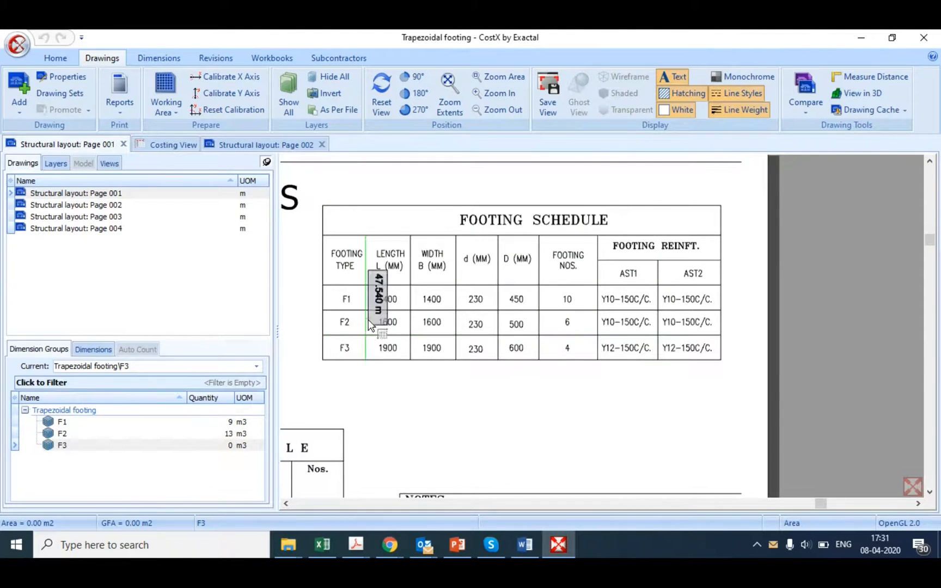
{"action": "scroll", "coordinate": [371, 327], "scroll_direction": "up", "scroll_amount": 2}
{"action": "scroll", "coordinate": [461, 391], "scroll_direction": "down", "scroll_amount": 1}
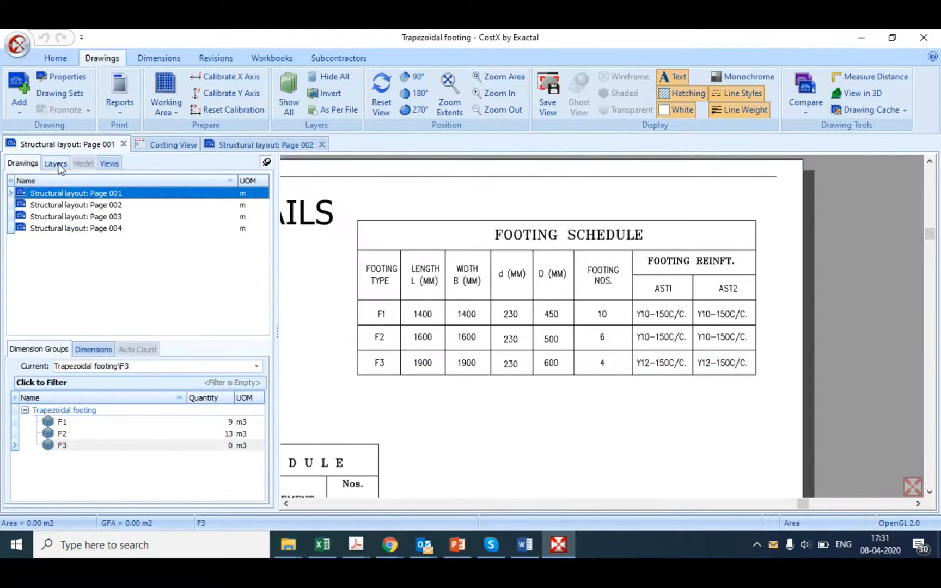
Step: Set the F3 group's default multiplier to 4 and apply it to all dimensions using the default multiplier
{"action": "left_click", "coordinate": [66, 446]}
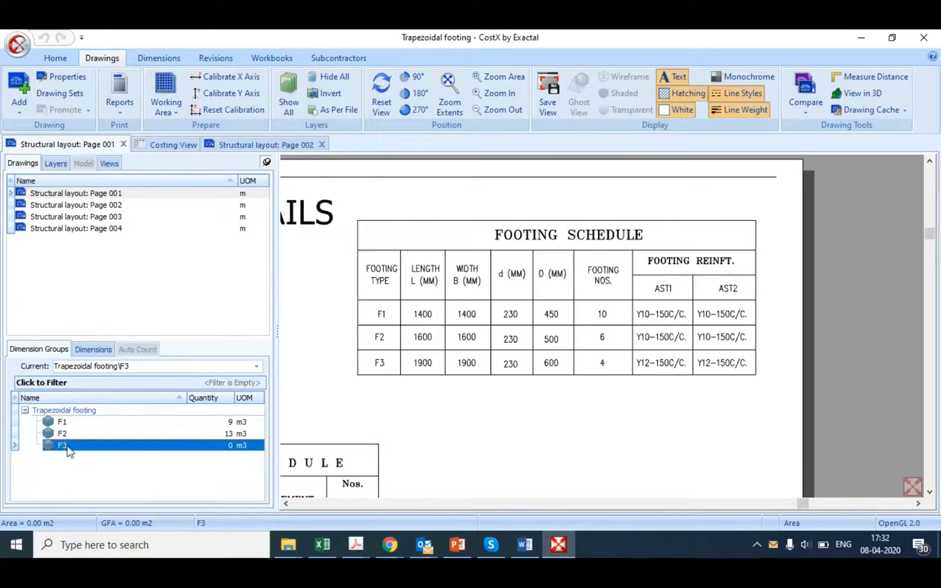
{"action": "double_click", "coordinate": [67, 445]}
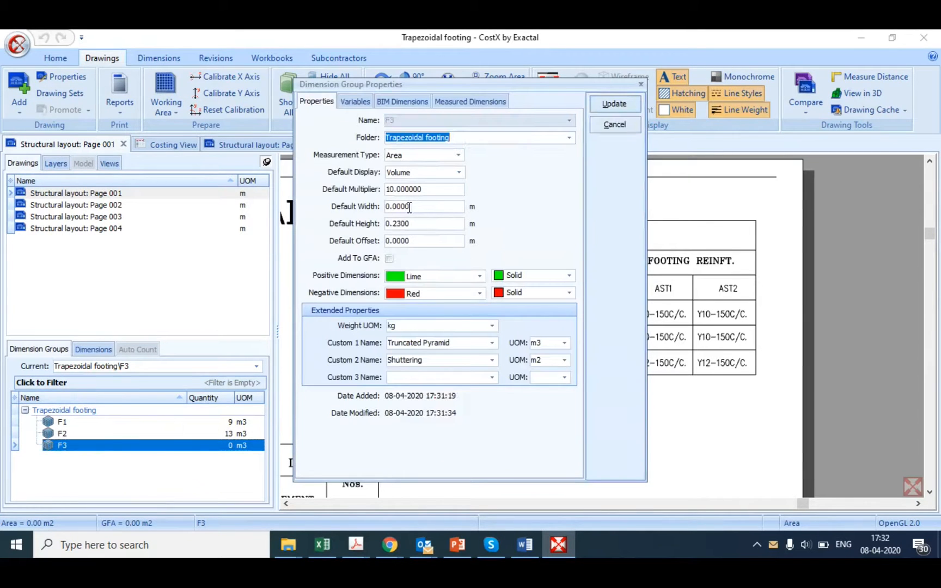
{"action": "left_click", "coordinate": [426, 189]}
{"action": "key", "text": "BackSpace"}
{"action": "key", "text": "BackSpace"}
{"action": "key", "text": "BackSpace"}
{"action": "key", "text": "BackSpace"}
{"action": "key", "text": "BackSpace"}
{"action": "key", "text": "BackSpace"}
{"action": "key", "text": "BackSpace"}
{"action": "key", "text": "BackSpace"}
{"action": "key", "text": "BackSpace"}
{"action": "type", "text": "4"}
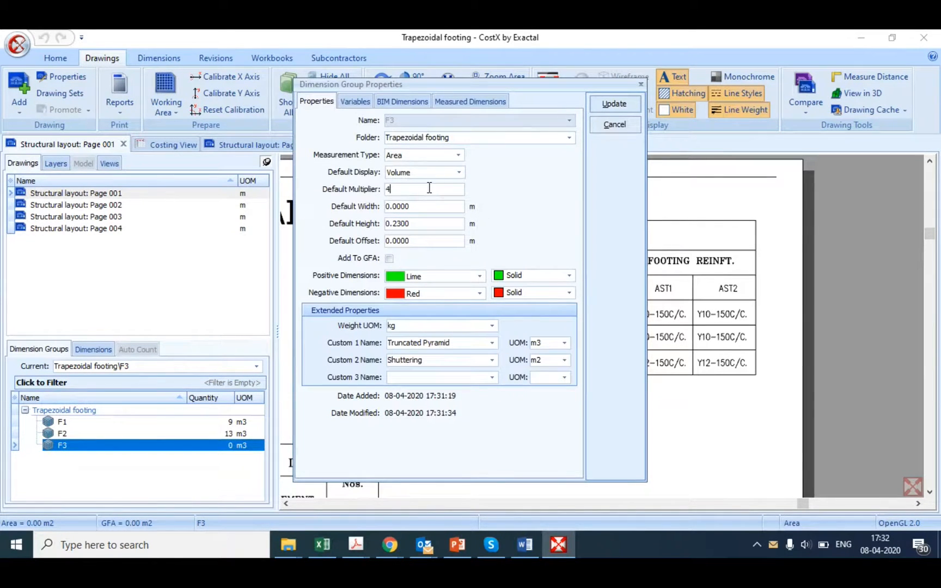
{"action": "left_click", "coordinate": [609, 106]}
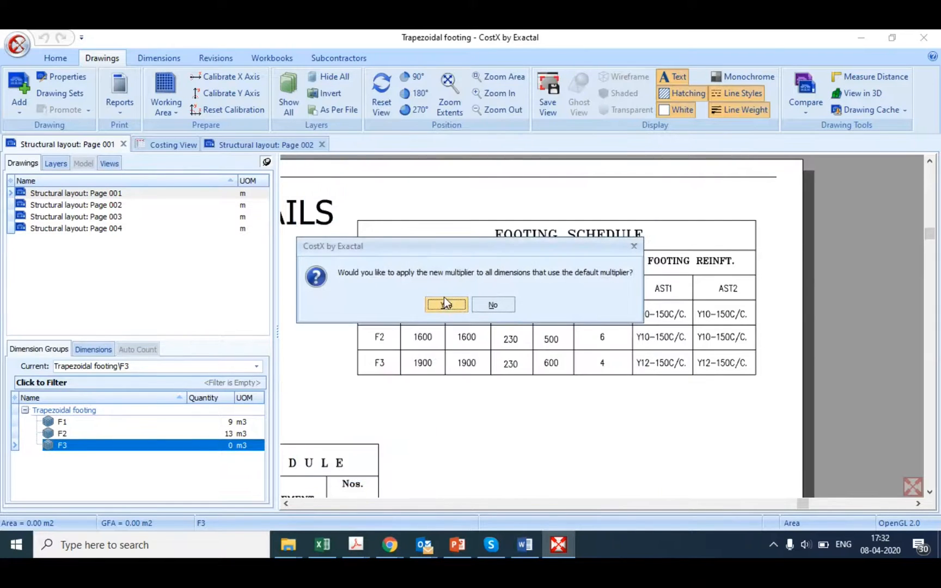
{"action": "left_click", "coordinate": [444, 298]}
Step: Trace the inner rectangle around column C3 on the F3 footing at grid B3 on Page 002, accept its variables and review its quantities
{"action": "scroll", "coordinate": [494, 373], "scroll_direction": "down", "scroll_amount": 5}
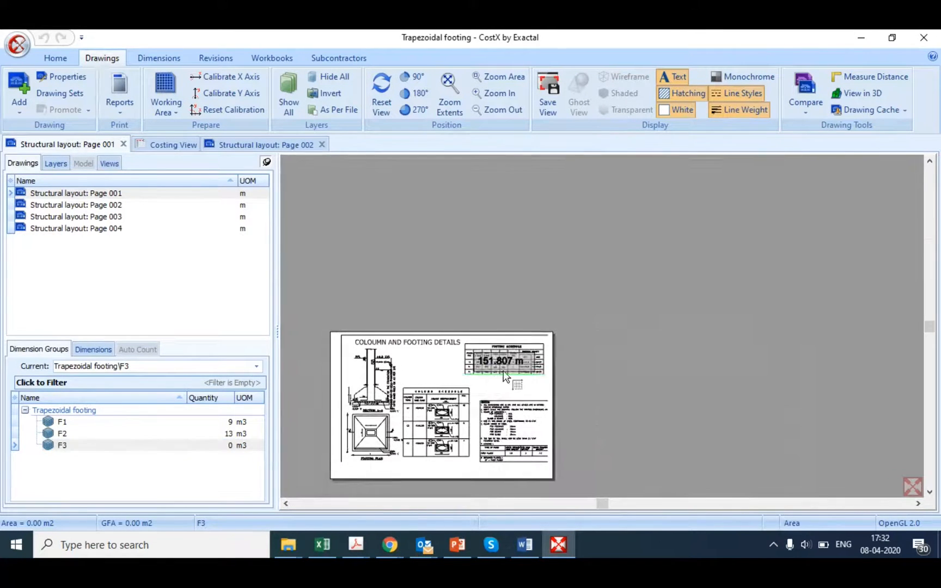
{"action": "double_click", "coordinate": [44, 206]}
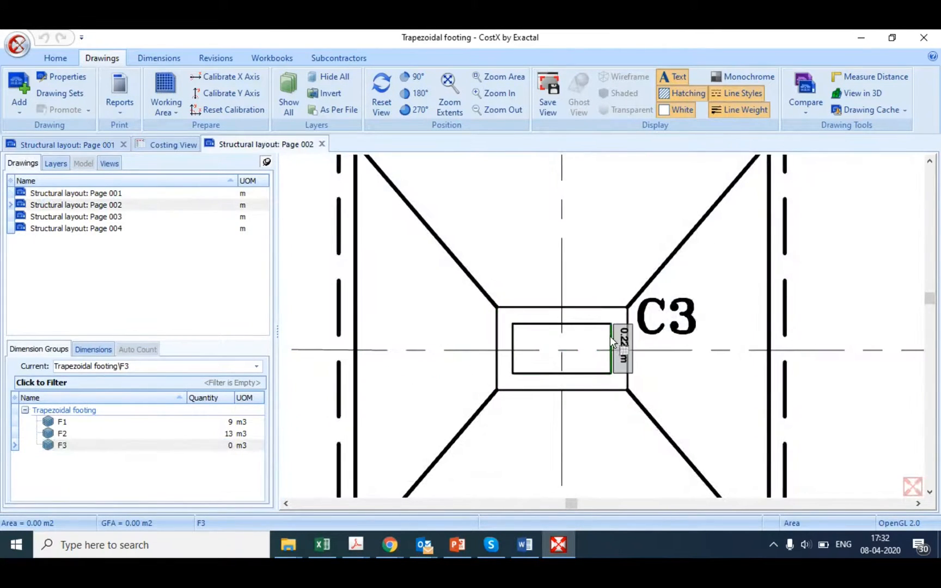
{"action": "scroll", "coordinate": [609, 341], "scroll_direction": "down", "scroll_amount": 2}
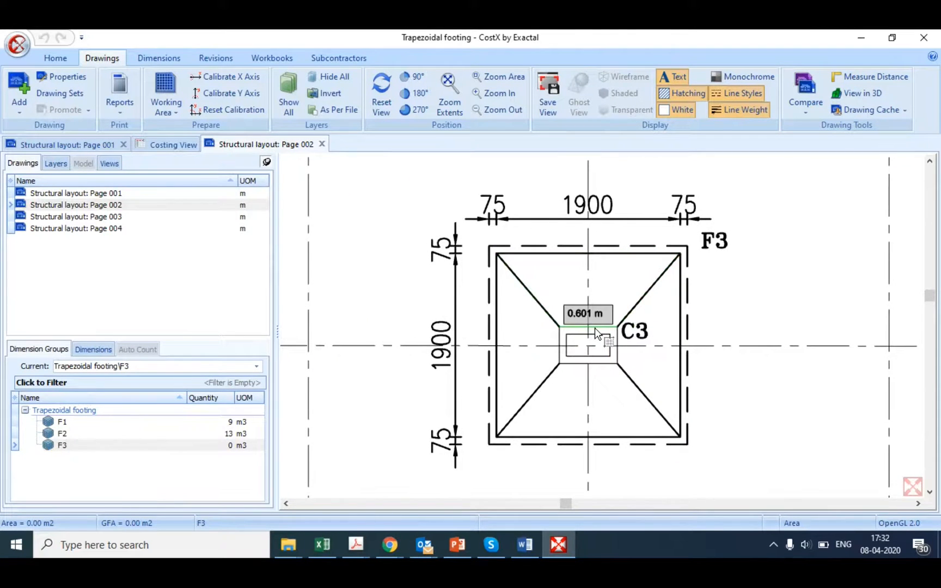
{"action": "left_click", "coordinate": [595, 328]}
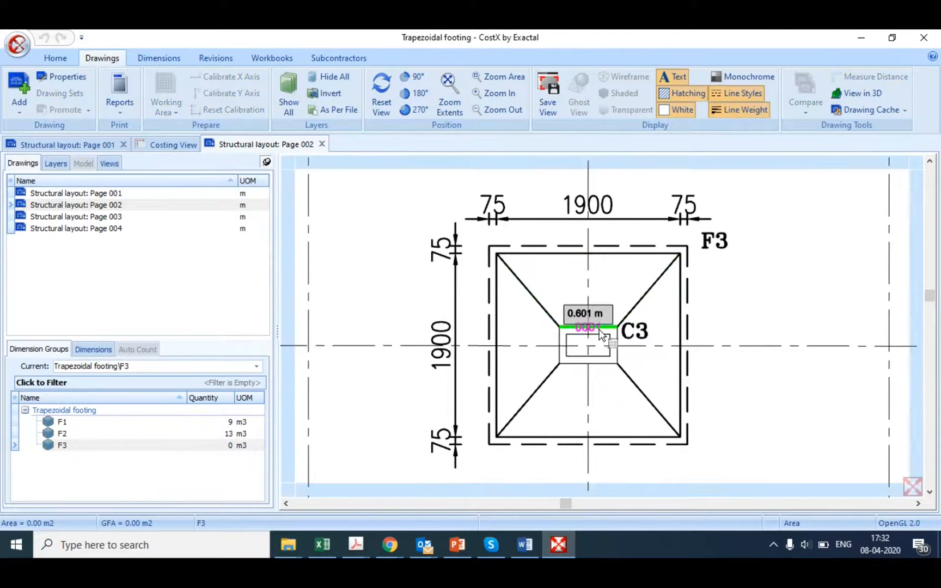
{"action": "left_click", "coordinate": [601, 368]}
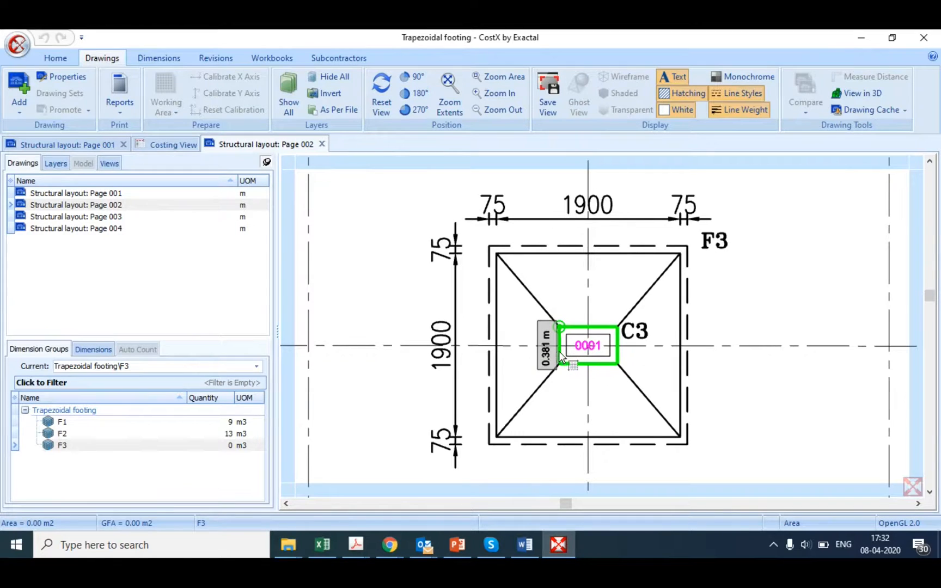
{"action": "left_click", "coordinate": [555, 358]}
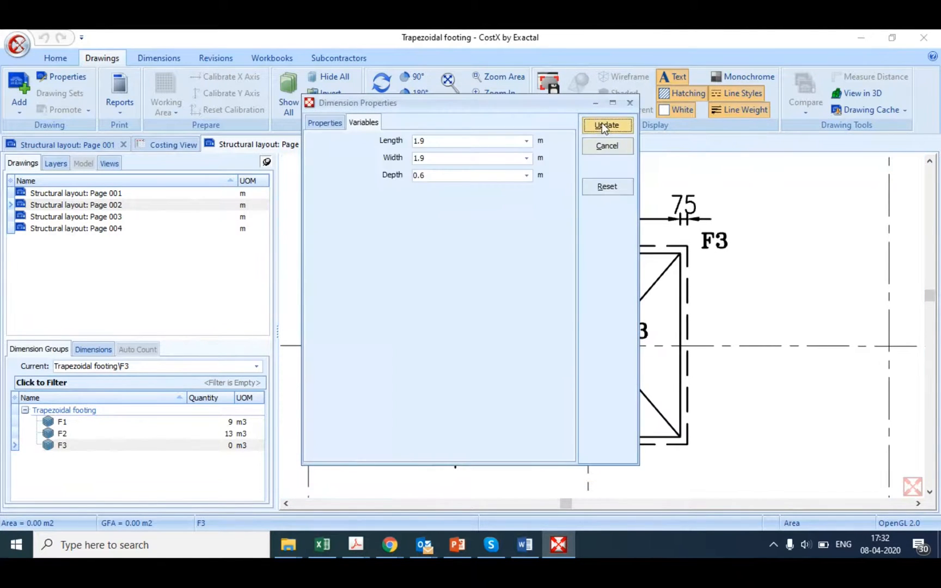
{"action": "left_click", "coordinate": [602, 125]}
{"action": "mouse_move", "coordinate": [589, 357]}
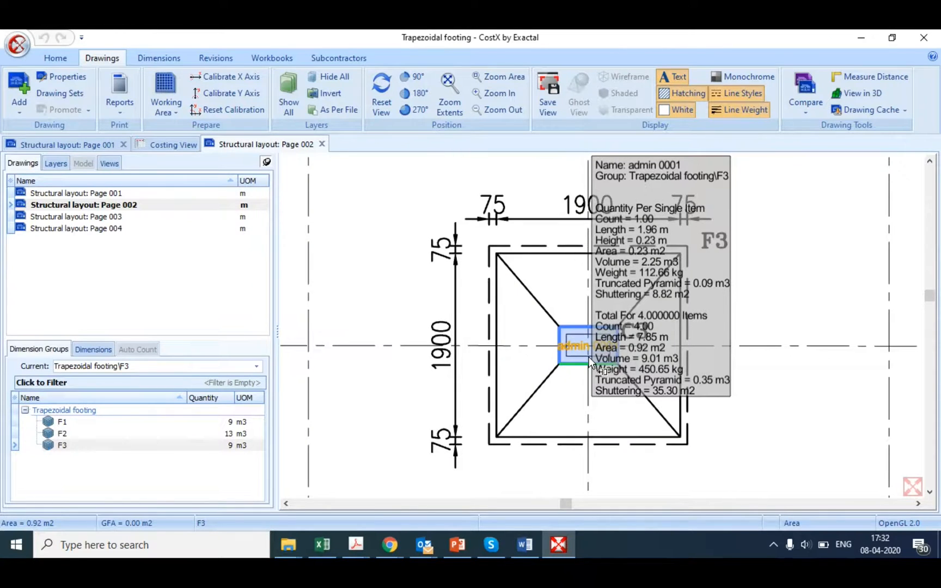
Step: Set the F2 group's default multiplier to 6, apply it to the group's dimensions and review the measured F2 footing's quantities on Page 002
{"action": "left_click", "coordinate": [125, 434]}
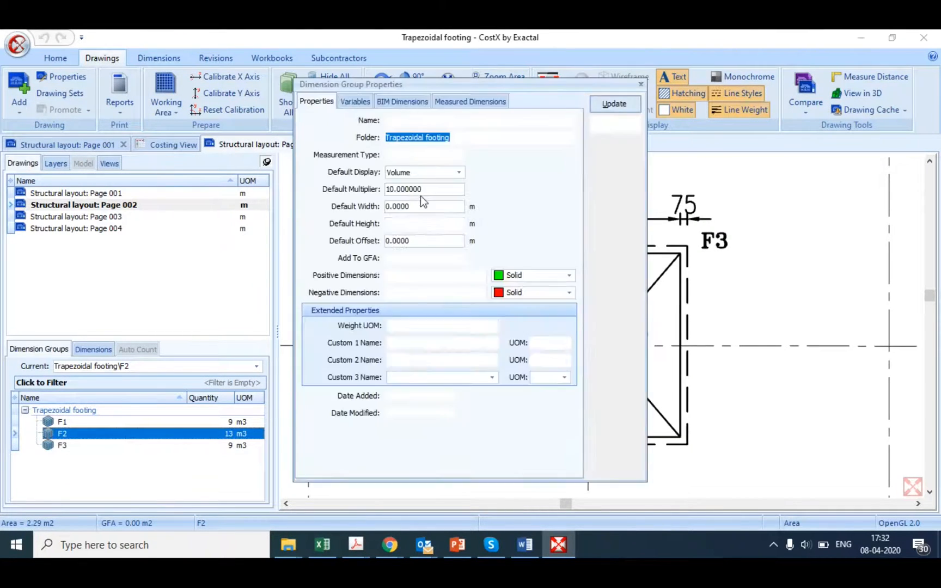
{"action": "left_click", "coordinate": [424, 191]}
{"action": "key", "text": "BackSpace"}
{"action": "key", "text": "BackSpace"}
{"action": "key", "text": "BackSpace"}
{"action": "key", "text": "BackSpace"}
{"action": "key", "text": "BackSpace"}
{"action": "key", "text": "BackSpace"}
{"action": "key", "text": "BackSpace"}
{"action": "key", "text": "BackSpace"}
{"action": "key", "text": "BackSpace"}
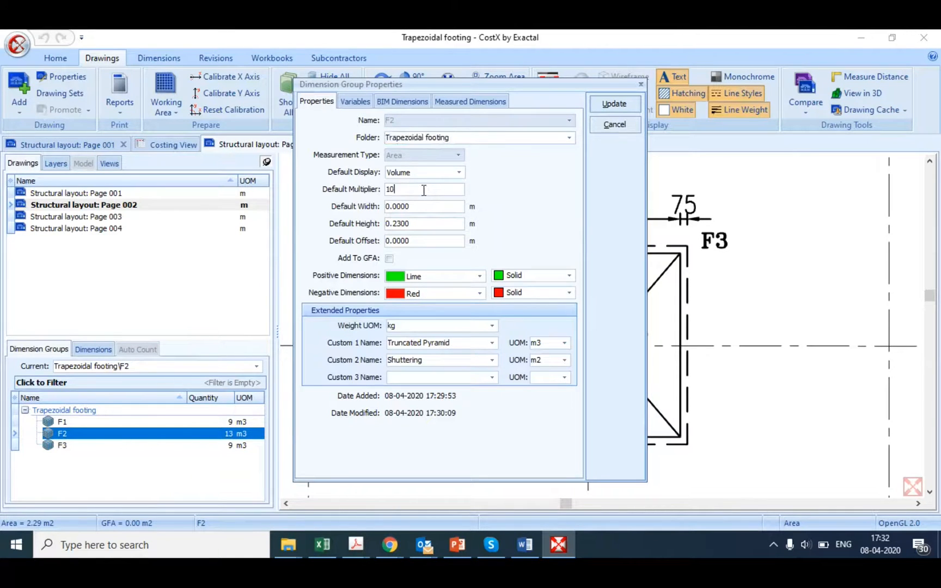
{"action": "type", "text": "6"}
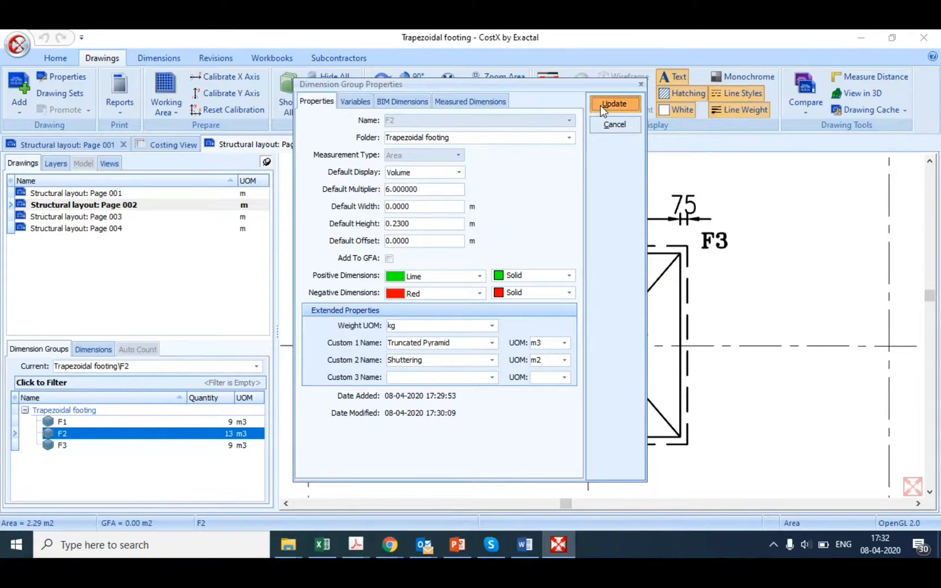
{"action": "left_click", "coordinate": [600, 104]}
{"action": "left_click", "coordinate": [433, 300]}
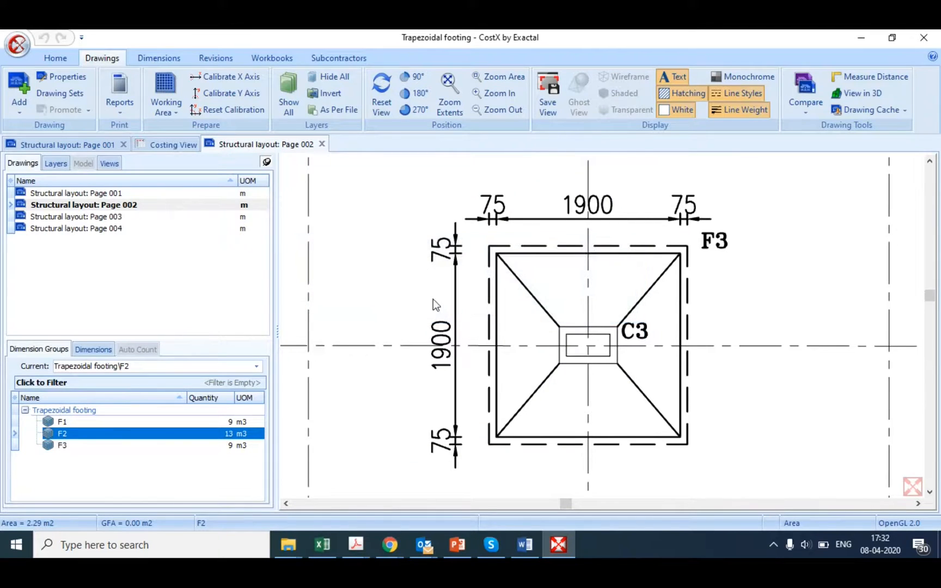
{"action": "scroll", "coordinate": [555, 356], "scroll_direction": "down", "scroll_amount": 3}
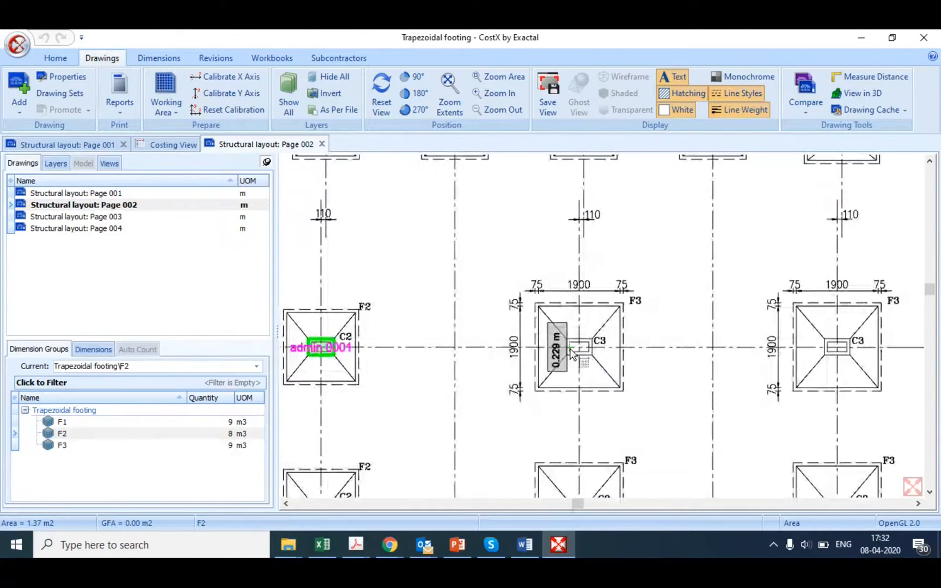
{"action": "scroll", "coordinate": [316, 348], "scroll_direction": "up", "scroll_amount": 4}
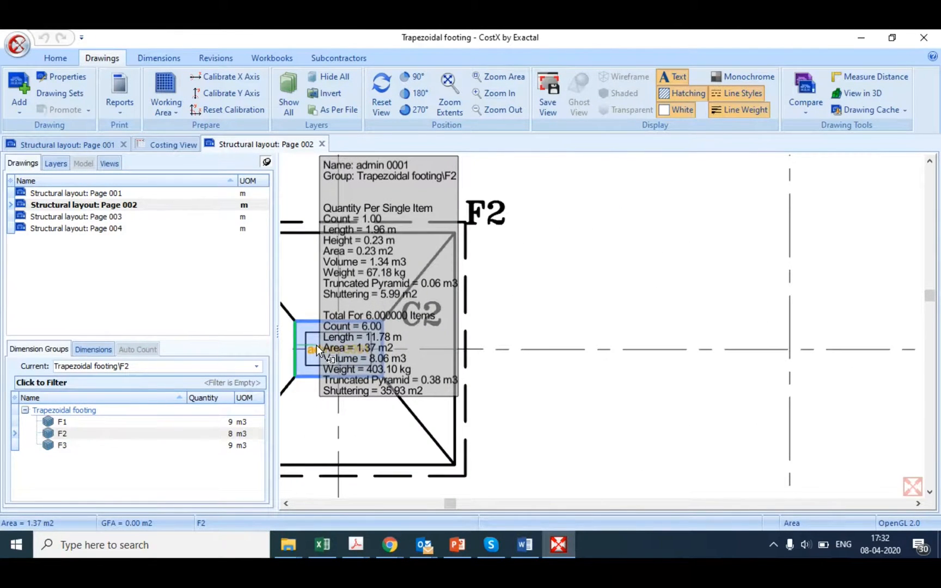
{"action": "scroll", "coordinate": [316, 345], "scroll_direction": "down", "scroll_amount": 3}
{"action": "left_click", "coordinate": [229, 433]}
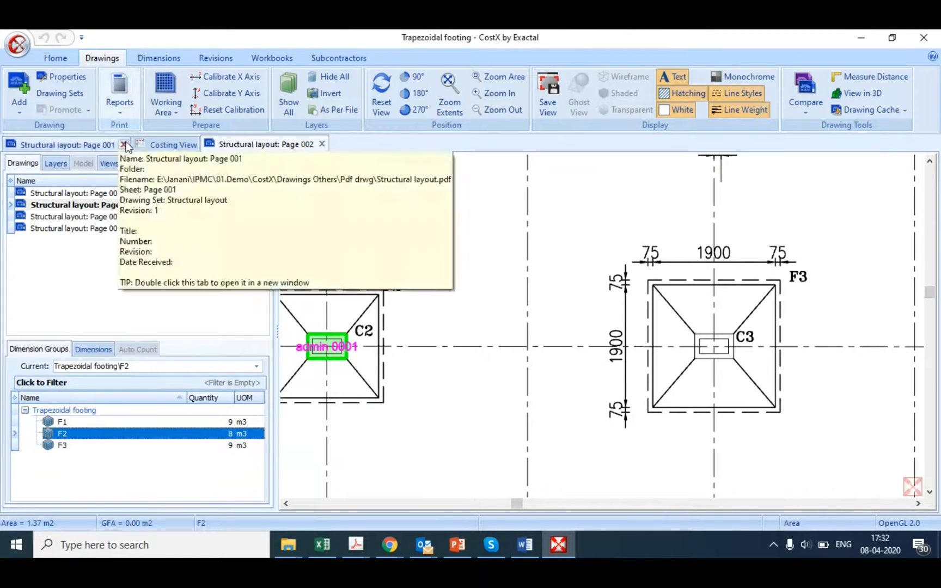
Step: Create a new workbook named Est 1 in the Costing View
{"action": "left_click", "coordinate": [159, 143]}
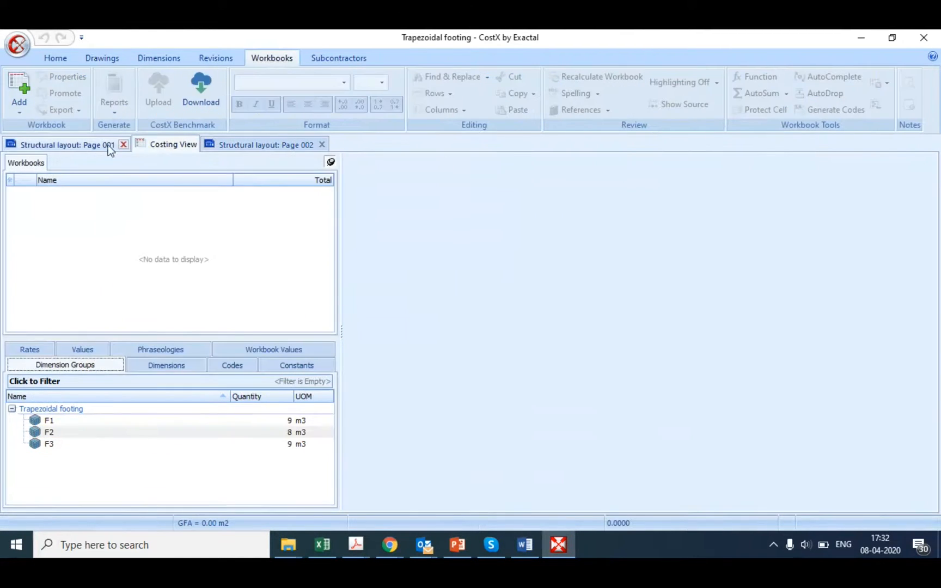
{"action": "left_click", "coordinate": [16, 113]}
{"action": "left_click", "coordinate": [25, 130]}
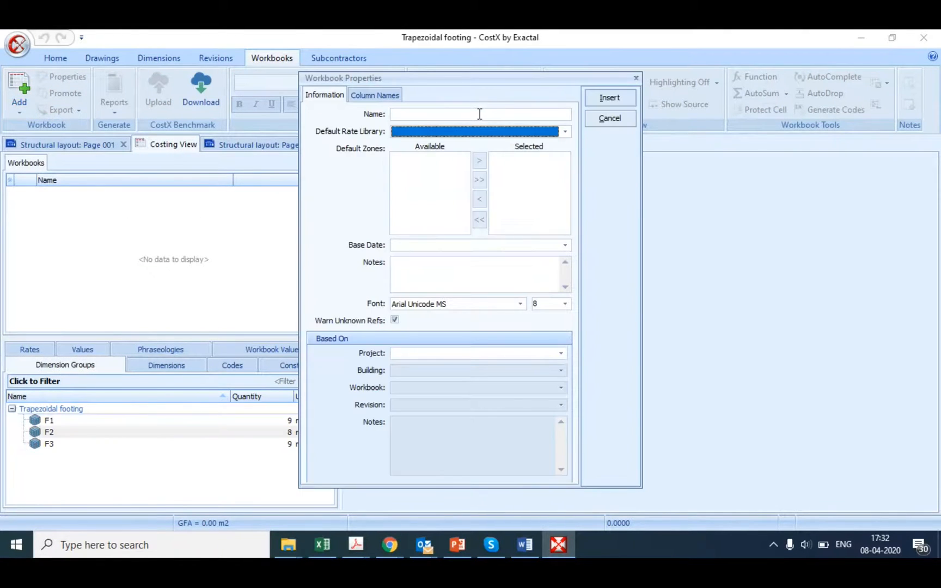
{"action": "left_click", "coordinate": [479, 114]}
{"action": "type", "text": "Est 1"}
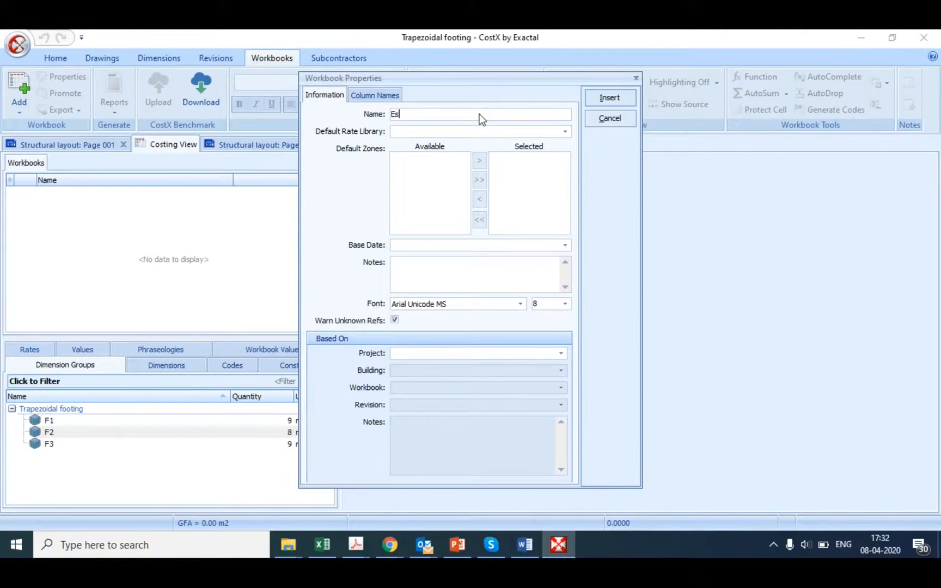
{"action": "left_click", "coordinate": [599, 103]}
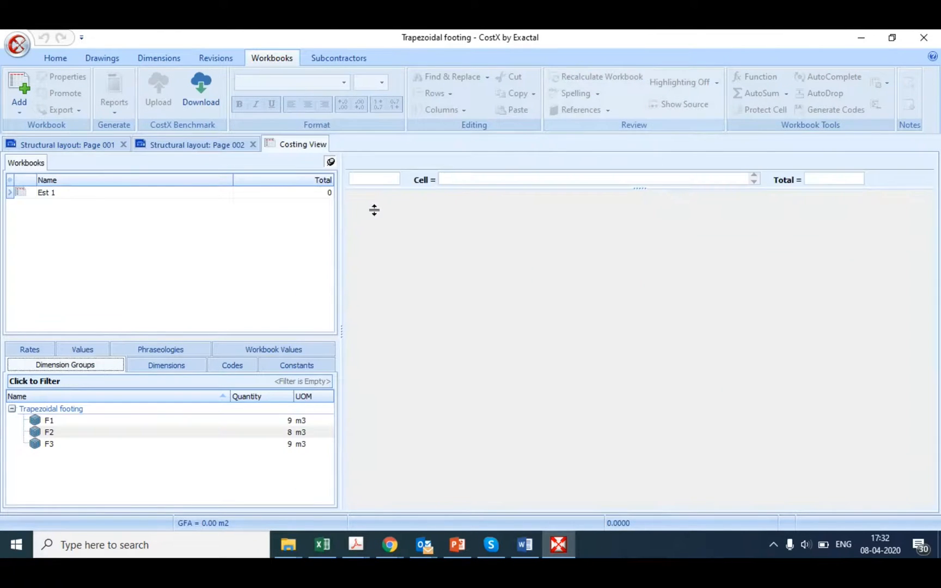
Step: Enter the descriptions Trapezoidal footing, Concrete, Shuttering and Steel in cells B1 to B4 of the cost sheet
{"action": "left_click", "coordinate": [415, 215]}
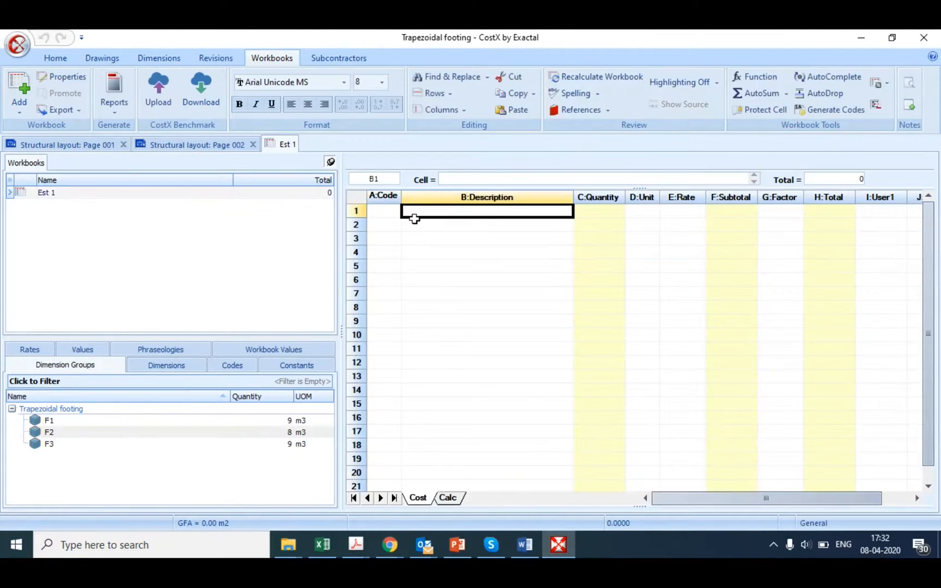
{"action": "type", "text": "Trapezoidal footing"}
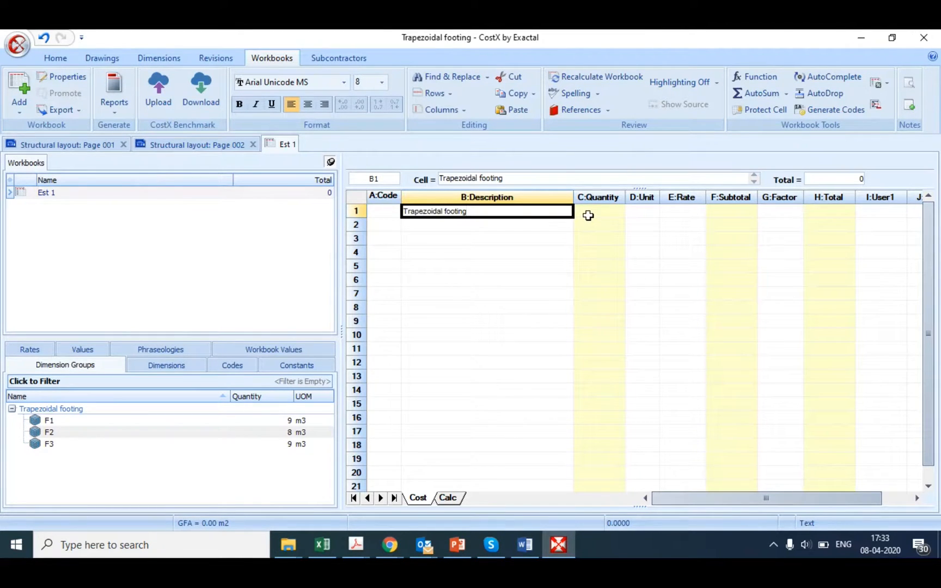
{"action": "key", "text": "Return"}
{"action": "type", "text": "Con"}
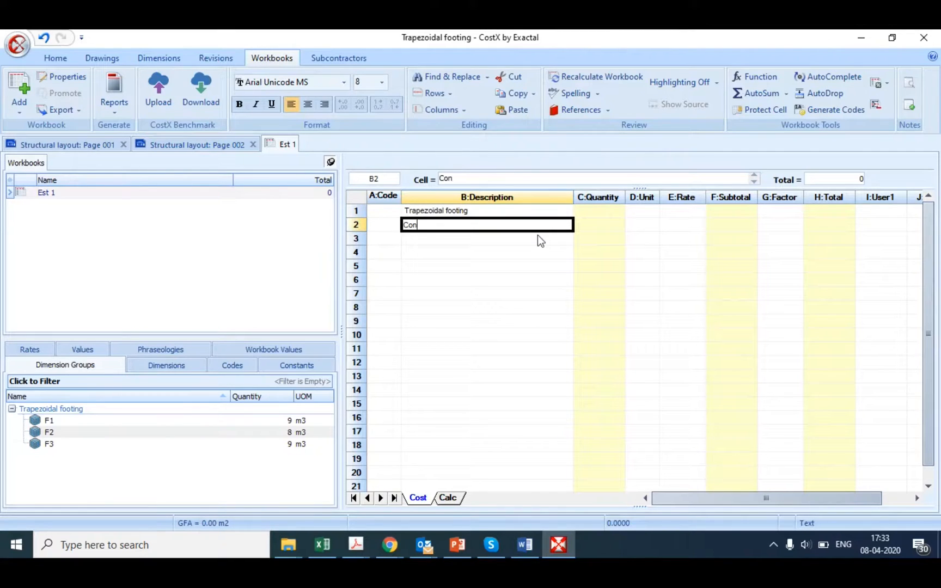
{"action": "type", "text": "crete"}
{"action": "key", "text": "Return"}
{"action": "type", "text": "Shu"}
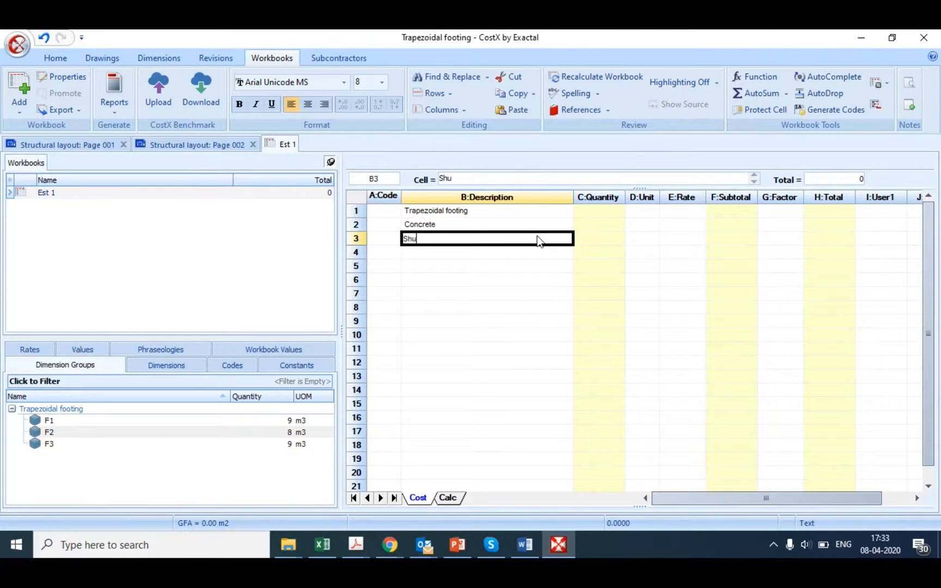
{"action": "type", "text": "ttering"}
{"action": "key", "text": "Return"}
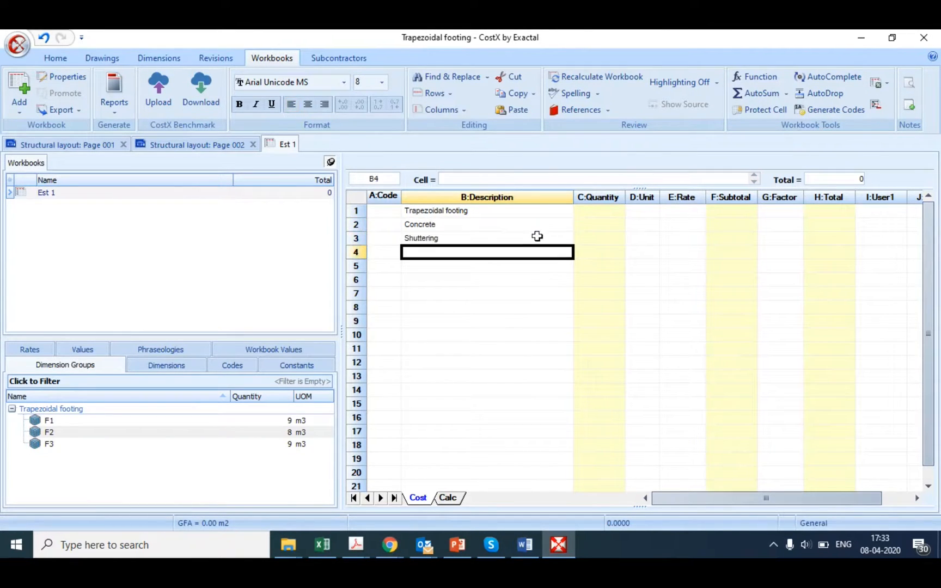
{"action": "type", "text": "Steel"}
Step: Link the Volume quantities of F1, F2 and F3 into the Concrete row's quantity sheet with 2 display decimal places, and return to the cost sheet
{"action": "left_click", "coordinate": [586, 225]}
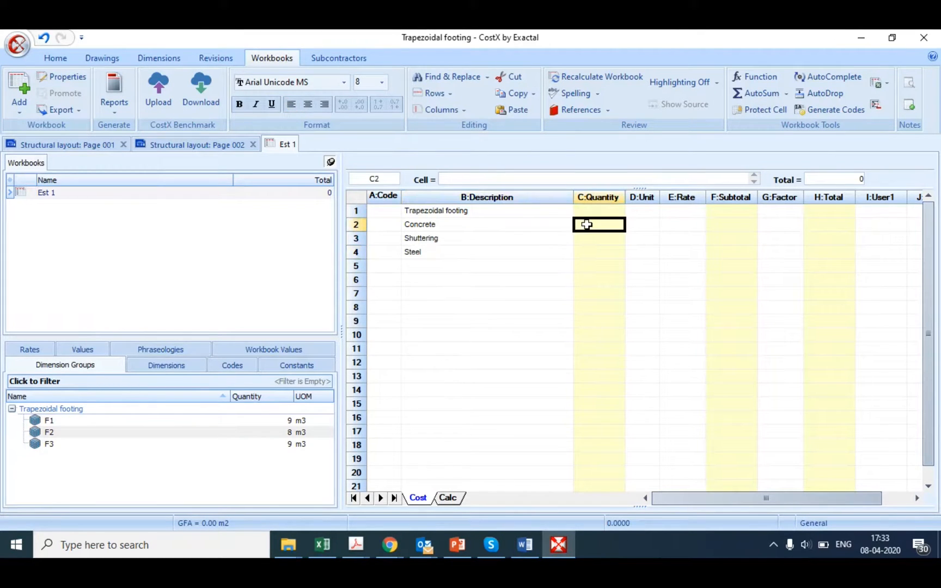
{"action": "double_click", "coordinate": [586, 224]}
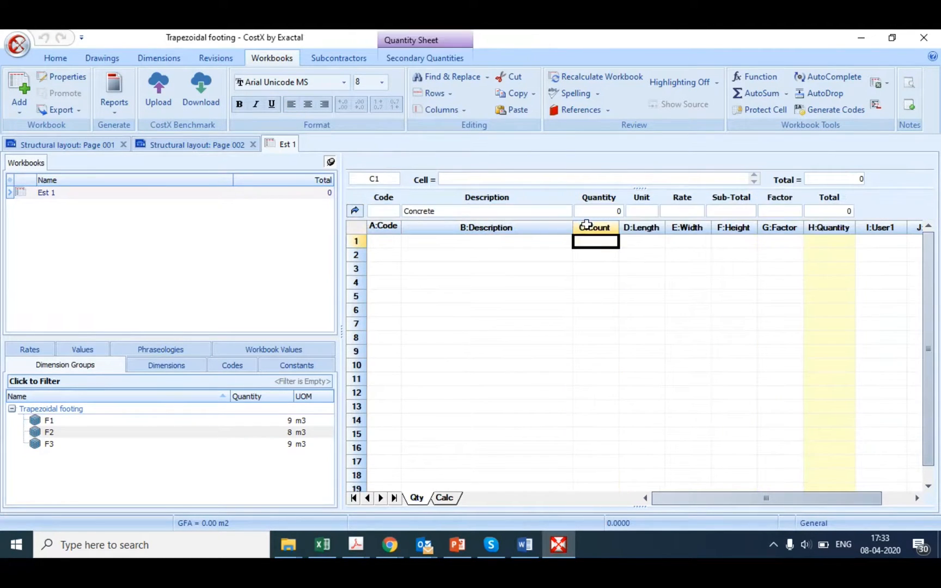
{"action": "left_click", "coordinate": [216, 424]}
{"action": "left_click", "coordinate": [223, 434], "text": "ctrl"}
{"action": "left_click", "coordinate": [230, 444], "text": "ctrl"}
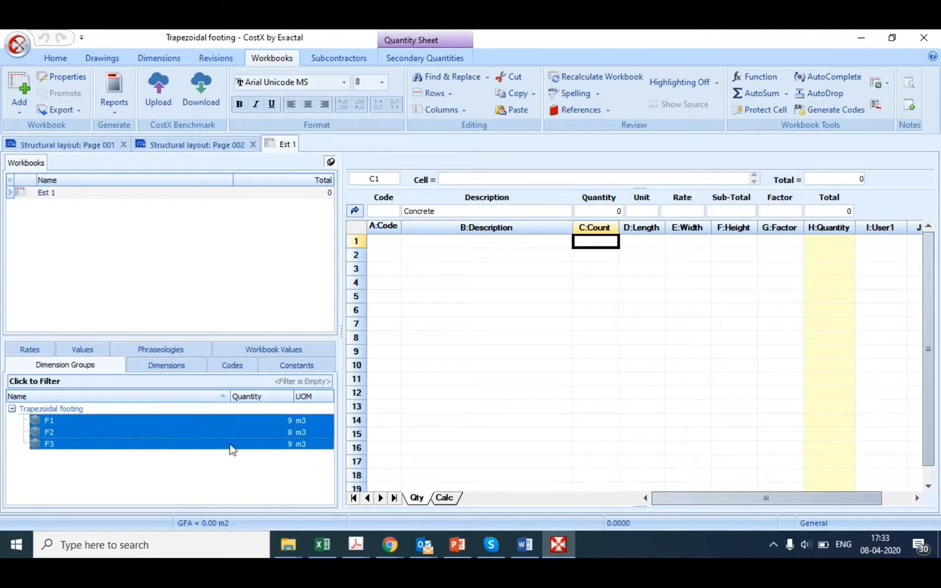
{"action": "left_click_drag", "start_coordinate": [225, 430], "coordinate": [823, 253]}
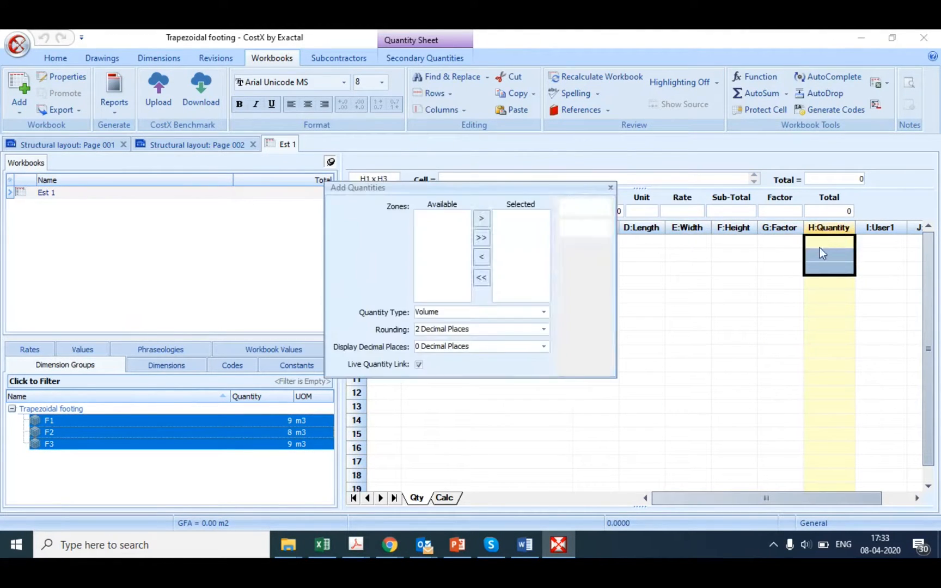
{"action": "left_click", "coordinate": [544, 347]}
{"action": "left_click", "coordinate": [438, 377]}
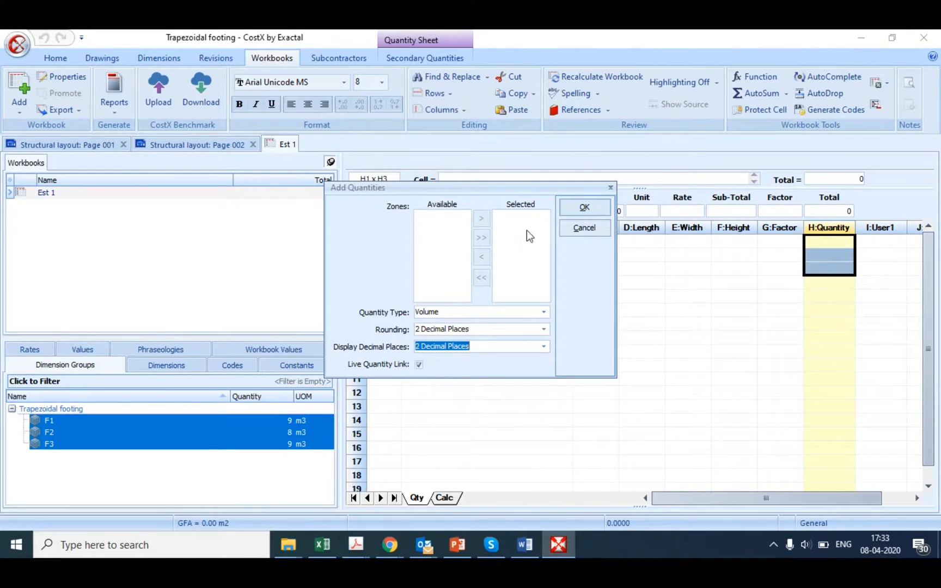
{"action": "left_click", "coordinate": [585, 207]}
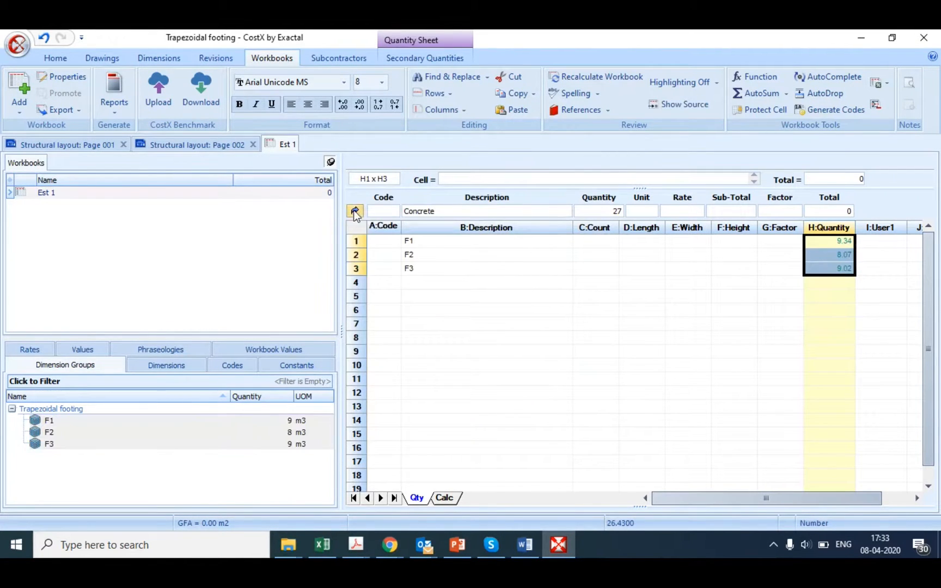
{"action": "left_click", "coordinate": [354, 210]}
Step: Try displaying the Concrete quantity in C2 with two decimal places
{"action": "left_click", "coordinate": [585, 225]}
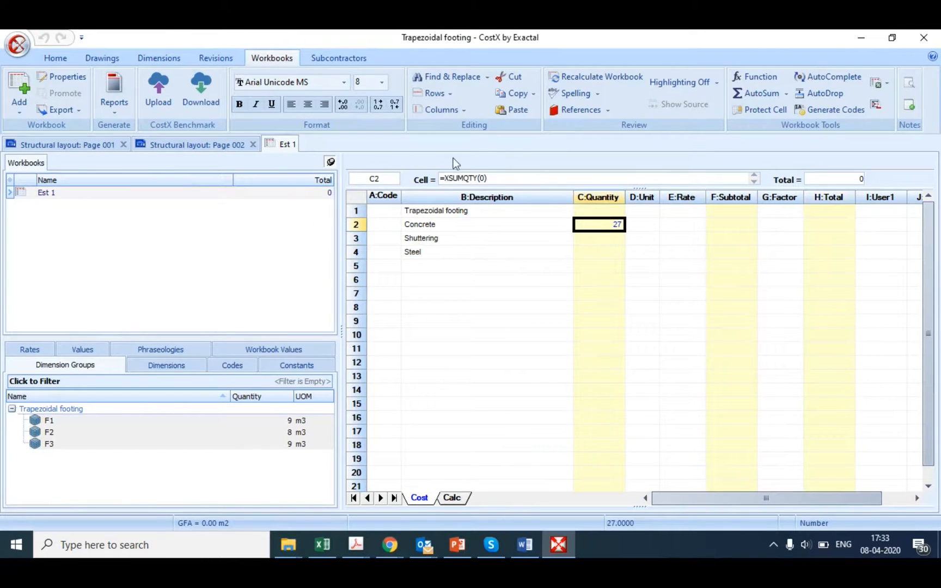
{"action": "left_click", "coordinate": [343, 105]}
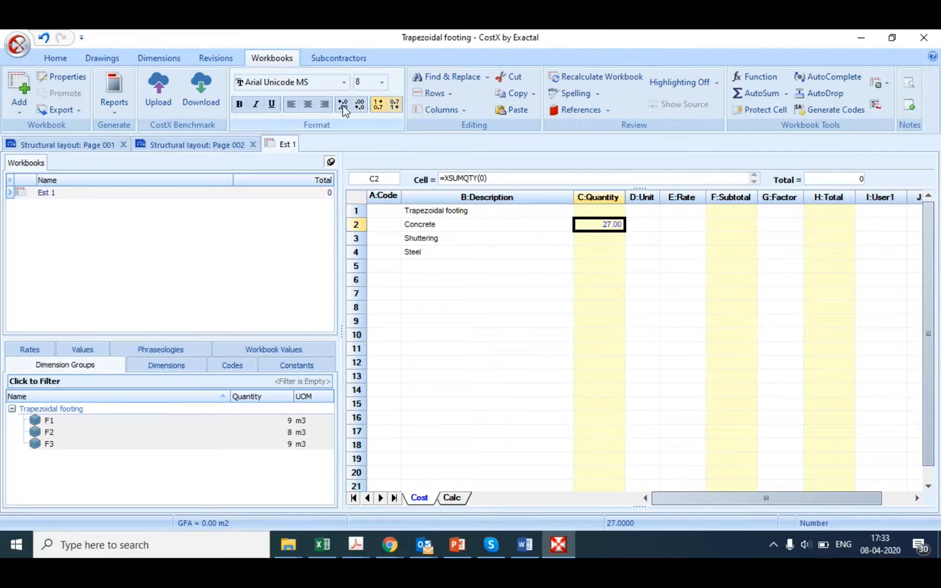
{"action": "left_click", "coordinate": [360, 105]}
{"action": "left_click", "coordinate": [359, 105]}
{"action": "left_click", "coordinate": [397, 108]}
Step: Link the Custom 2 quantities of F1, F2 and F3 into the Shuttering row's quantity sheet with 2 display decimal places, and return to the cost sheet
{"action": "double_click", "coordinate": [593, 237]}
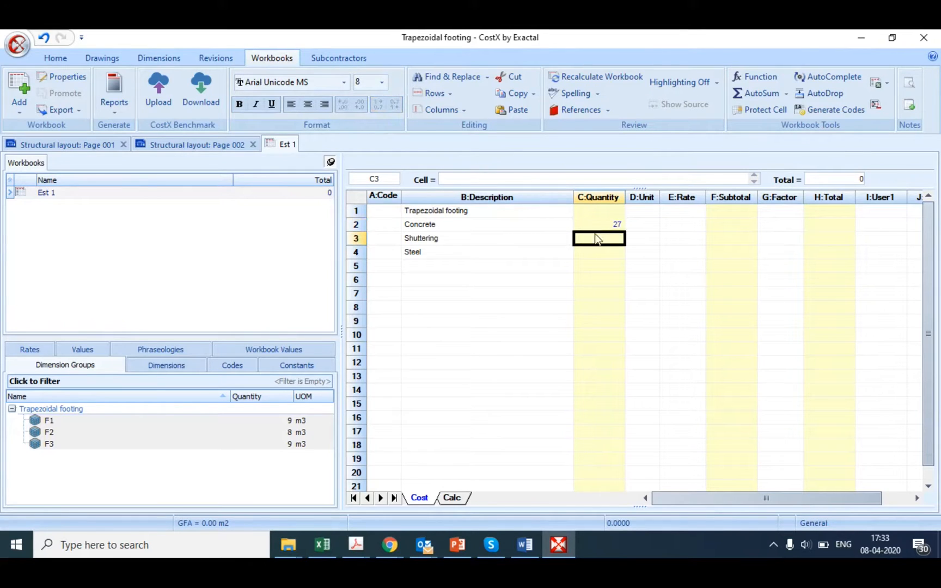
{"action": "left_click", "coordinate": [282, 420]}
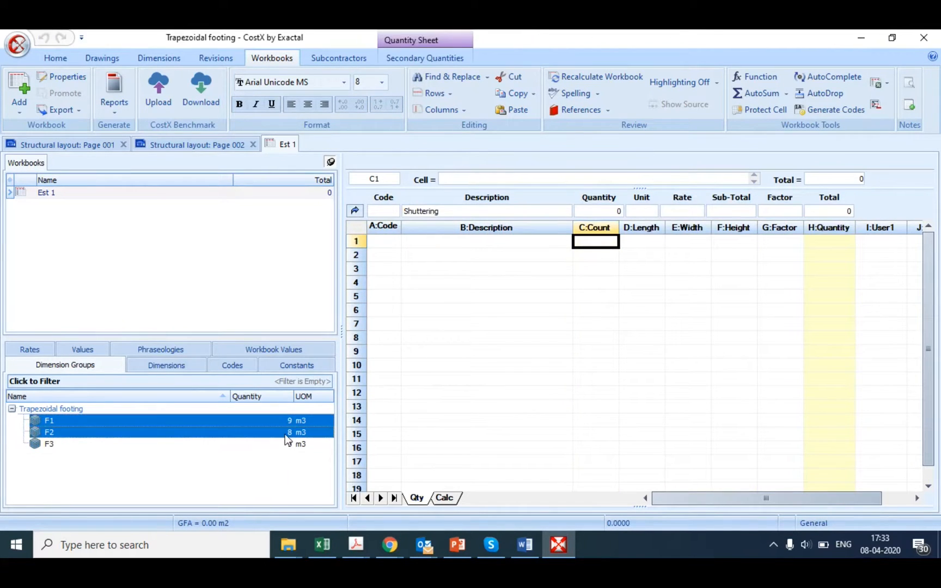
{"action": "left_click_drag", "start_coordinate": [274, 429], "coordinate": [834, 246]}
{"action": "left_click", "coordinate": [543, 312]}
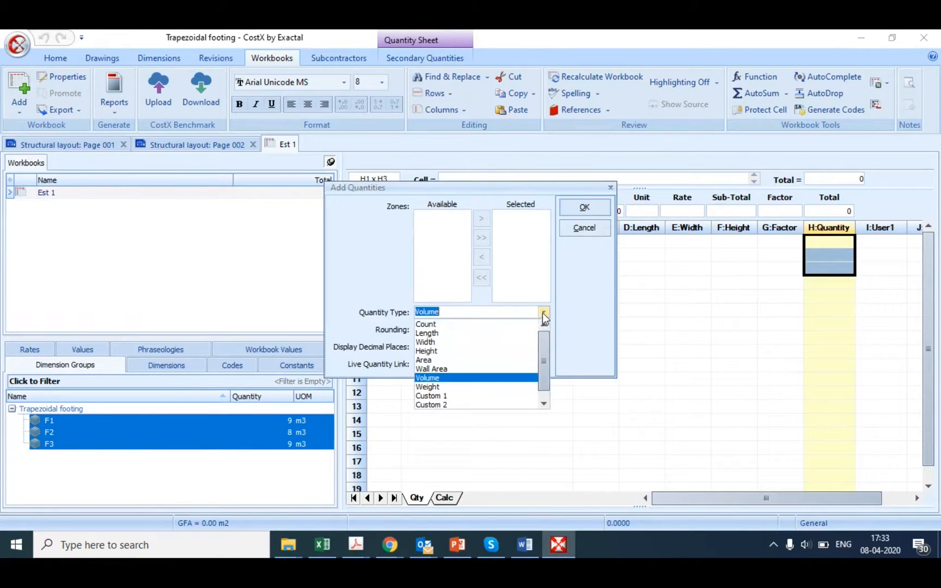
{"action": "left_click", "coordinate": [432, 405]}
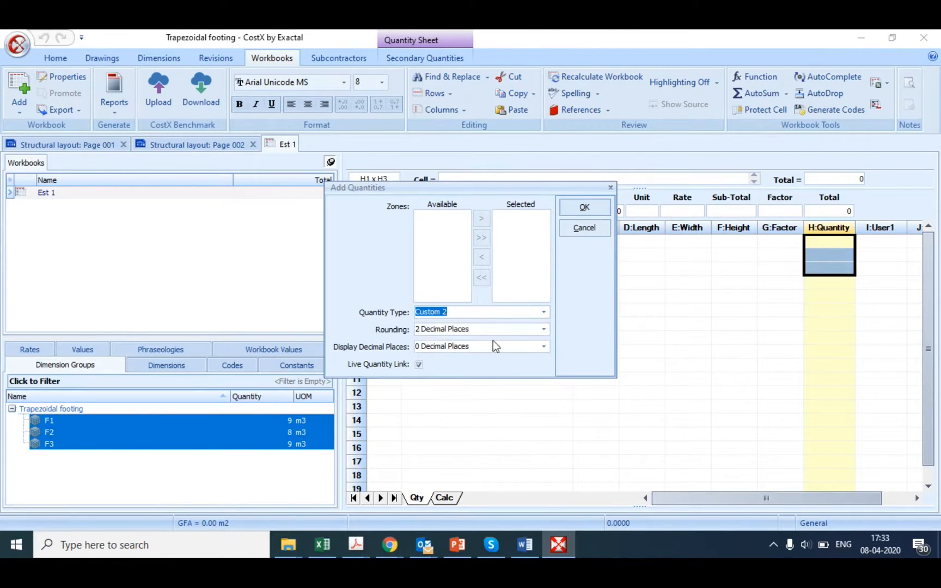
{"action": "left_click", "coordinate": [544, 347]}
{"action": "left_click", "coordinate": [430, 376]}
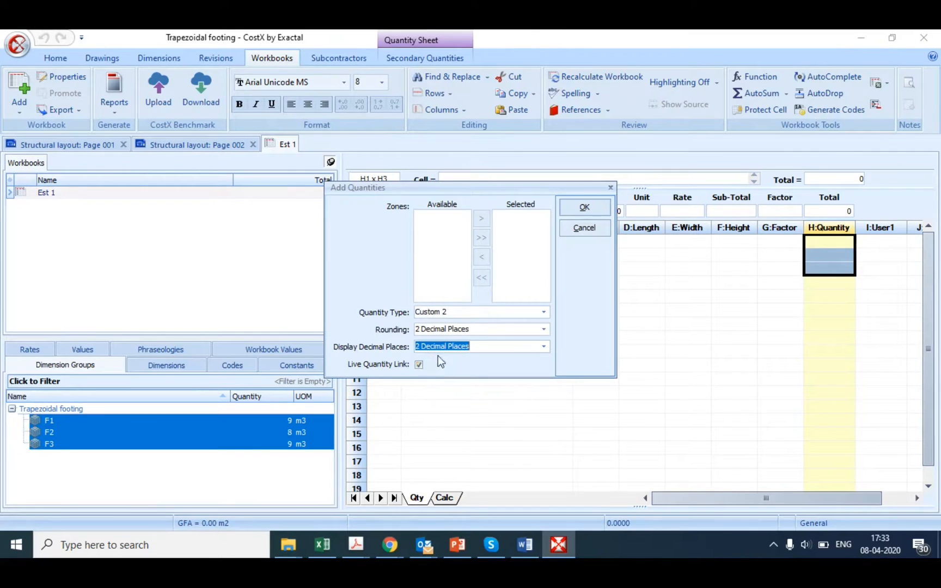
{"action": "left_click", "coordinate": [596, 209]}
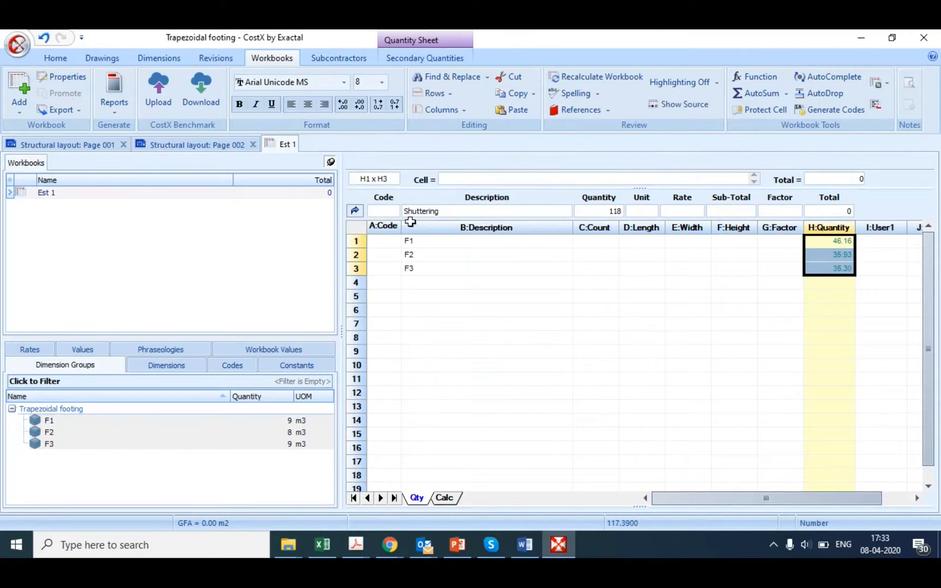
{"action": "left_click", "coordinate": [355, 211]}
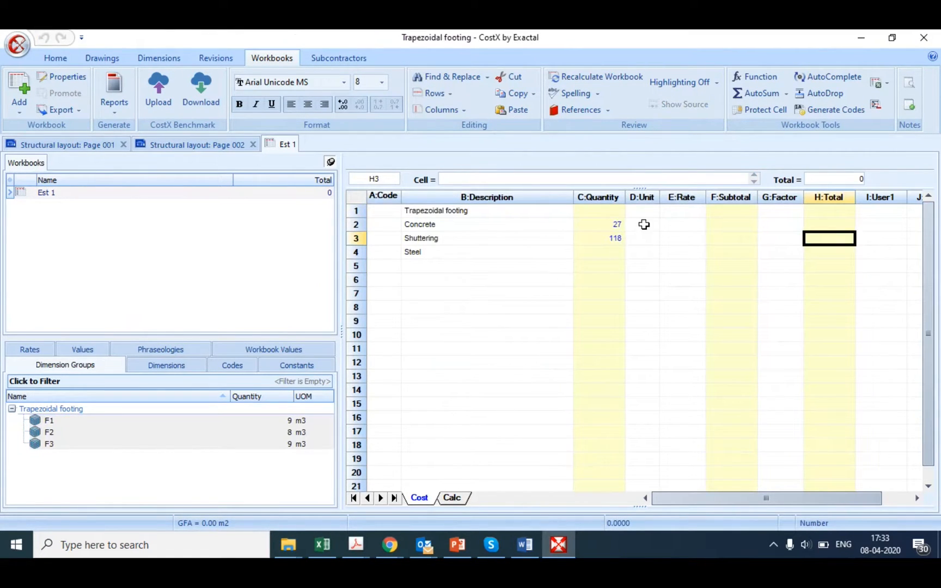
Step: Enter the units m3 for Concrete, m2 for Shuttering and kg for Steel
{"action": "left_click", "coordinate": [643, 225]}
{"action": "type", "text": "m3"}
{"action": "key", "text": "Return"}
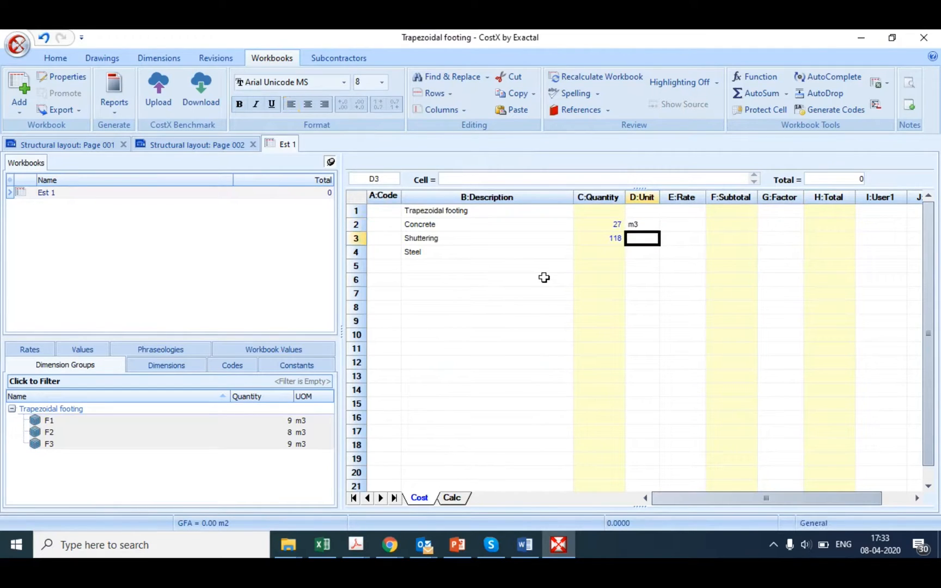
{"action": "type", "text": "m2"}
{"action": "key", "text": "Return"}
{"action": "type", "text": "kg"}
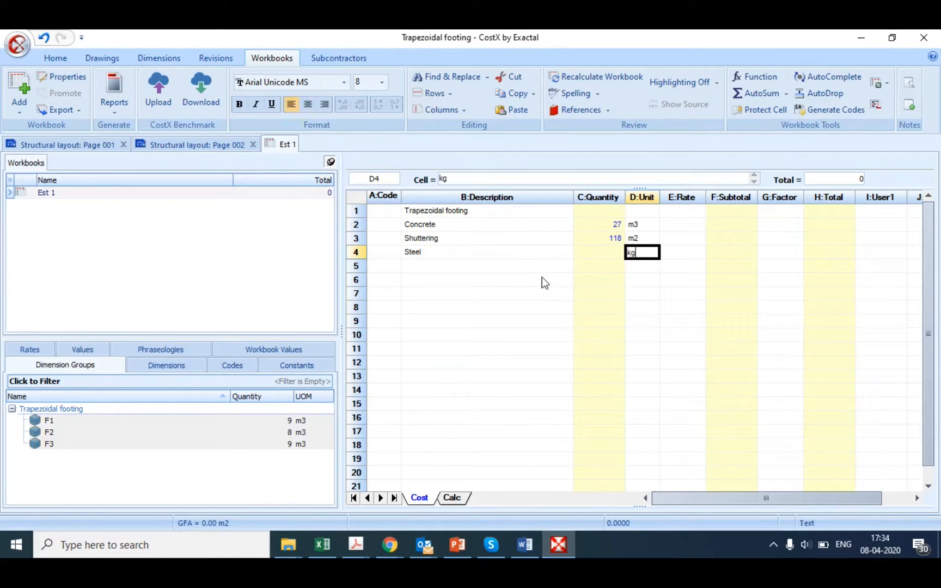
Step: Link the Weight quantities of F1, F2 and F3 into the Steel row's quantity sheet, and return to the cost sheet
{"action": "left_click", "coordinate": [602, 252]}
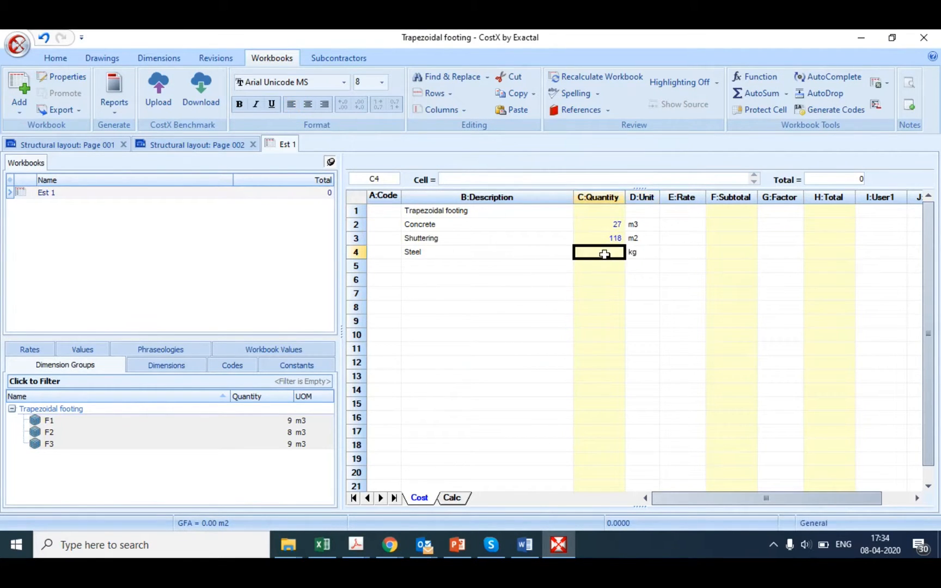
{"action": "double_click", "coordinate": [605, 255]}
{"action": "left_click", "coordinate": [267, 424]}
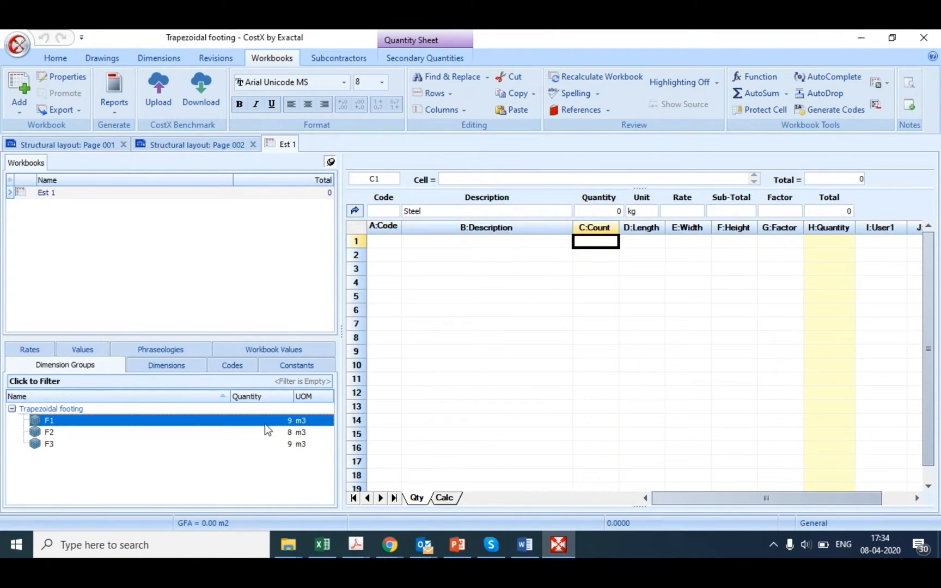
{"action": "left_click", "coordinate": [270, 442], "text": "ctrl"}
{"action": "left_click", "coordinate": [267, 430], "text": "ctrl"}
{"action": "left_click_drag", "start_coordinate": [266, 430], "coordinate": [830, 237]}
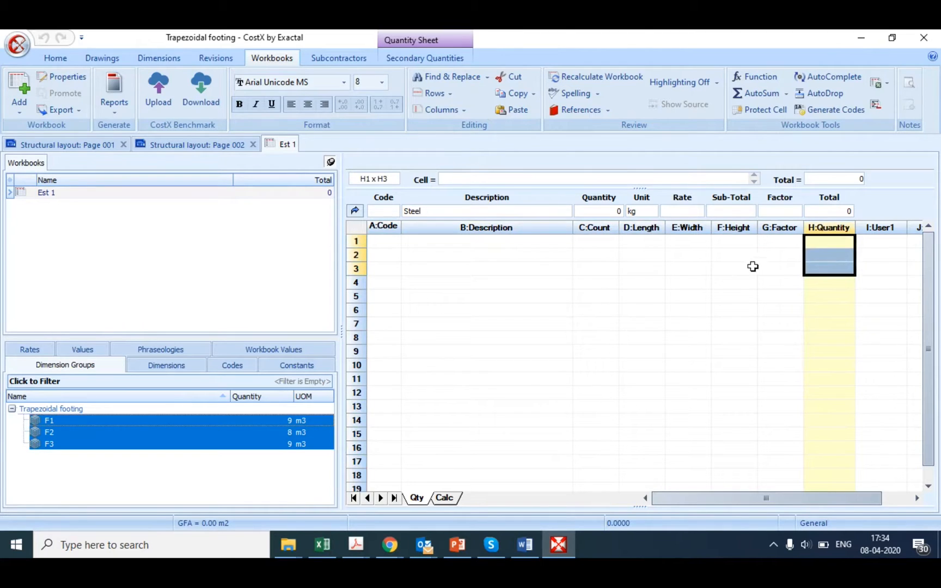
{"action": "left_click_drag", "start_coordinate": [261, 435], "coordinate": [842, 242]}
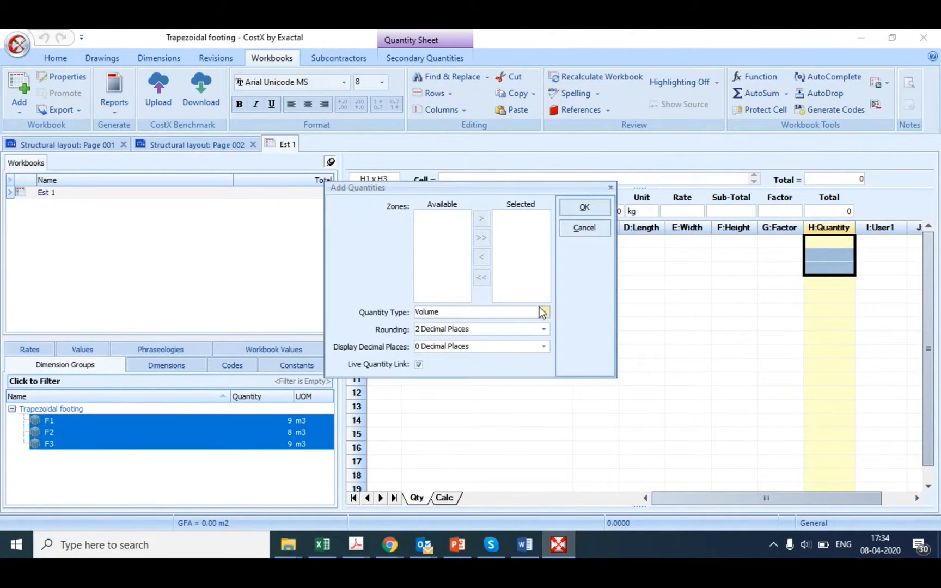
{"action": "left_click", "coordinate": [544, 313]}
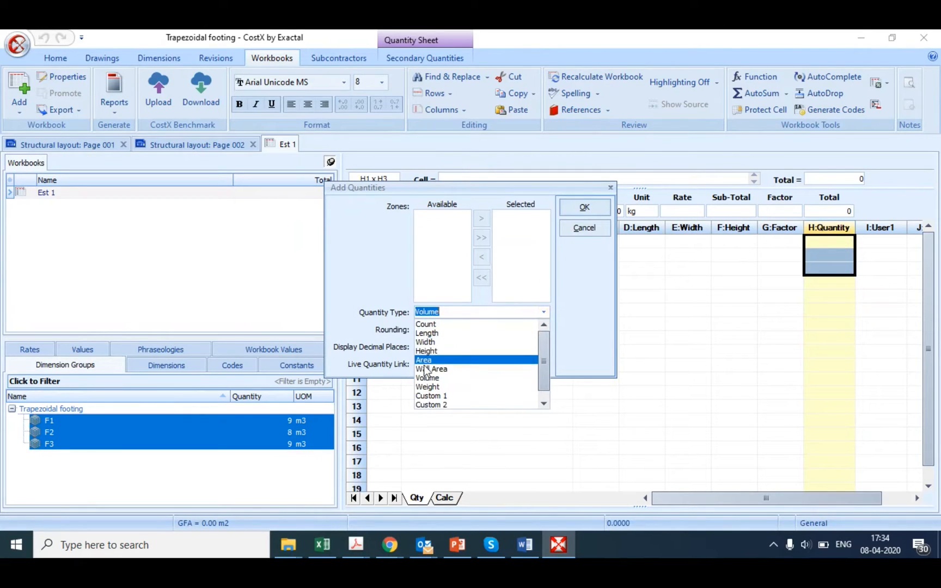
{"action": "left_click", "coordinate": [430, 388]}
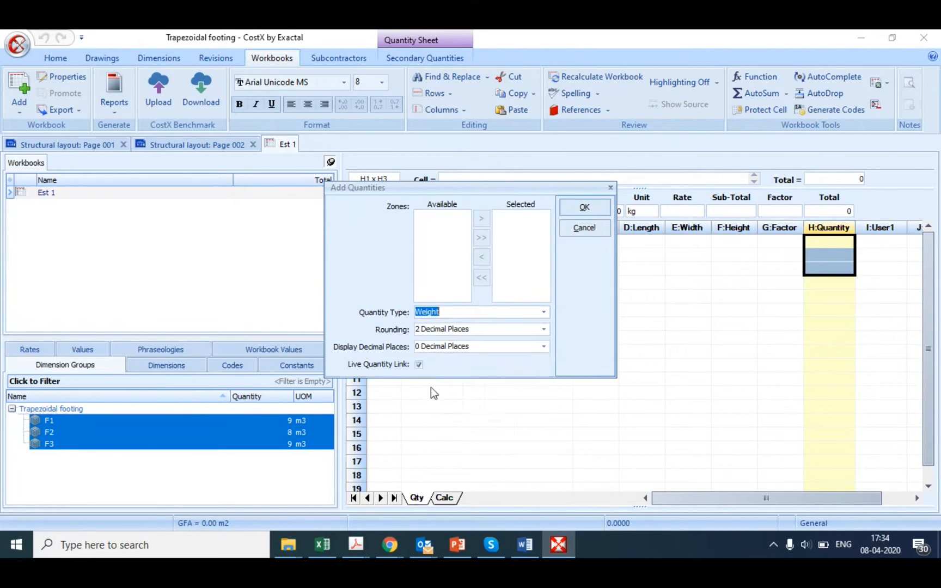
{"action": "left_click", "coordinate": [585, 207]}
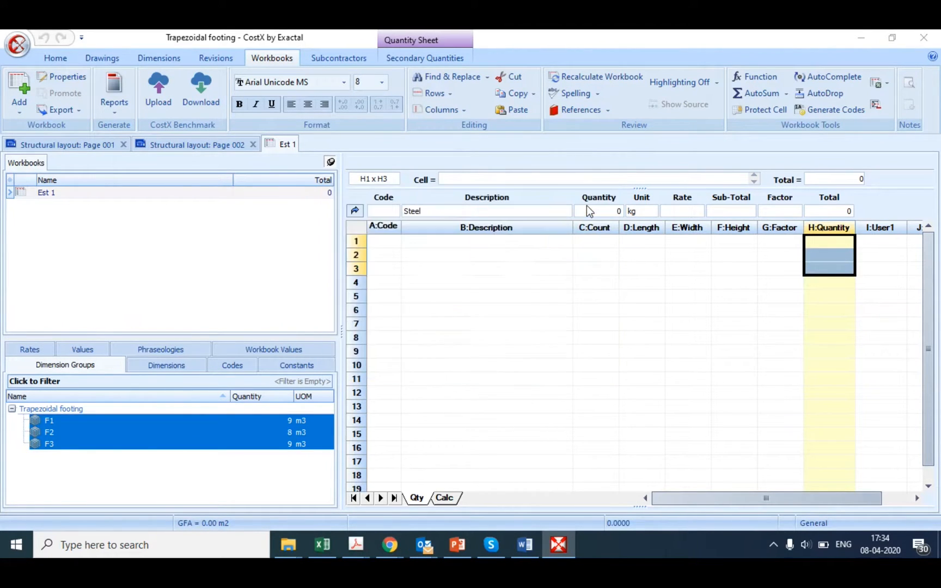
{"action": "left_click", "coordinate": [355, 209]}
{"action": "left_click", "coordinate": [601, 256]}
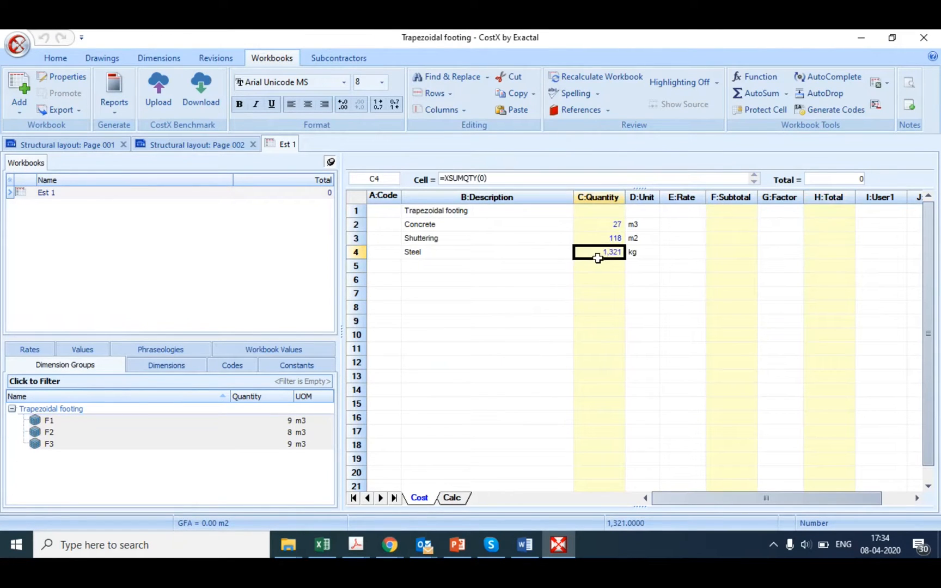
{"action": "left_click", "coordinate": [679, 229]}
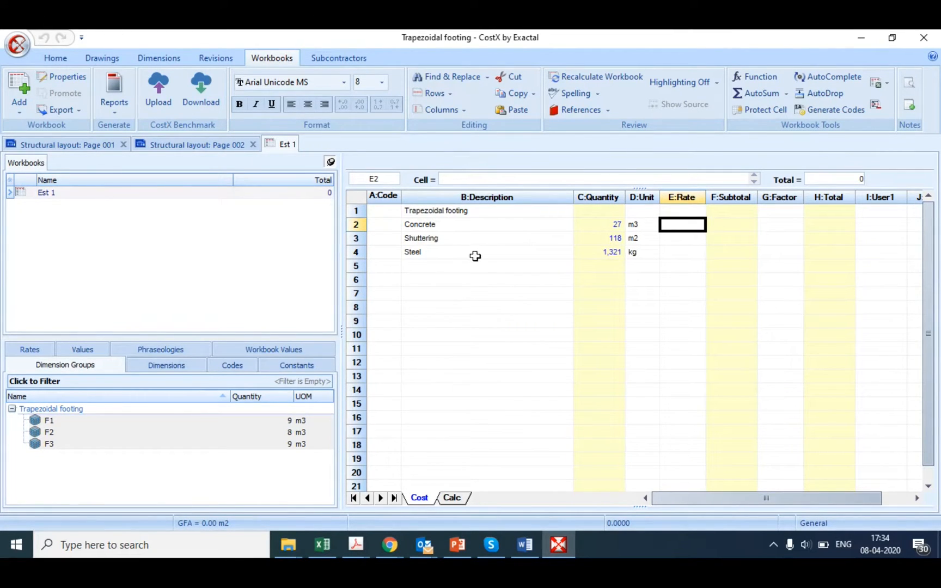
Step: Examine the footing section A-A on the Structural layout: Page 001 drawing
{"action": "left_click", "coordinate": [54, 151]}
{"action": "mouse_move", "coordinate": [65, 445]}
{"action": "left_mouse_down"}
{"action": "mouse_move", "coordinate": [329, 424]}
{"action": "mouse_move", "coordinate": [368, 453]}
{"action": "left_mouse_up"}
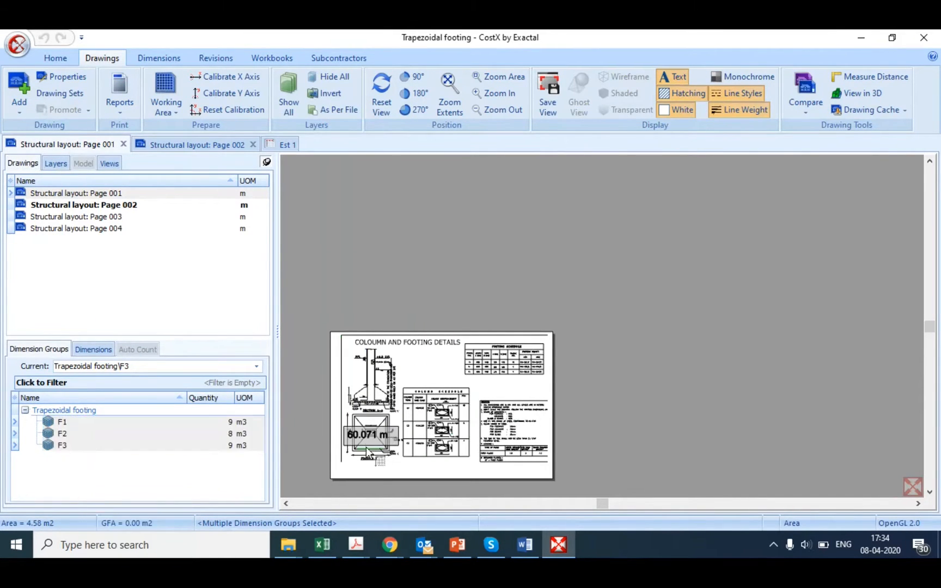
{"action": "scroll", "coordinate": [368, 452], "scroll_direction": "up", "scroll_amount": 5}
{"action": "scroll", "coordinate": [369, 427], "scroll_direction": "down", "scroll_amount": 2}
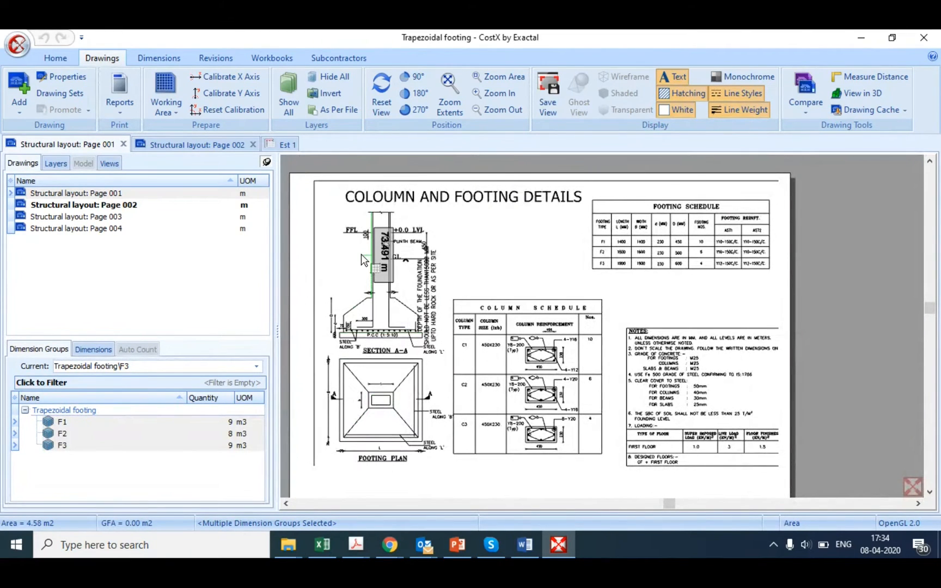
{"action": "scroll", "coordinate": [361, 254], "scroll_direction": "up", "scroll_amount": 3}
{"action": "left_click", "coordinate": [142, 445]}
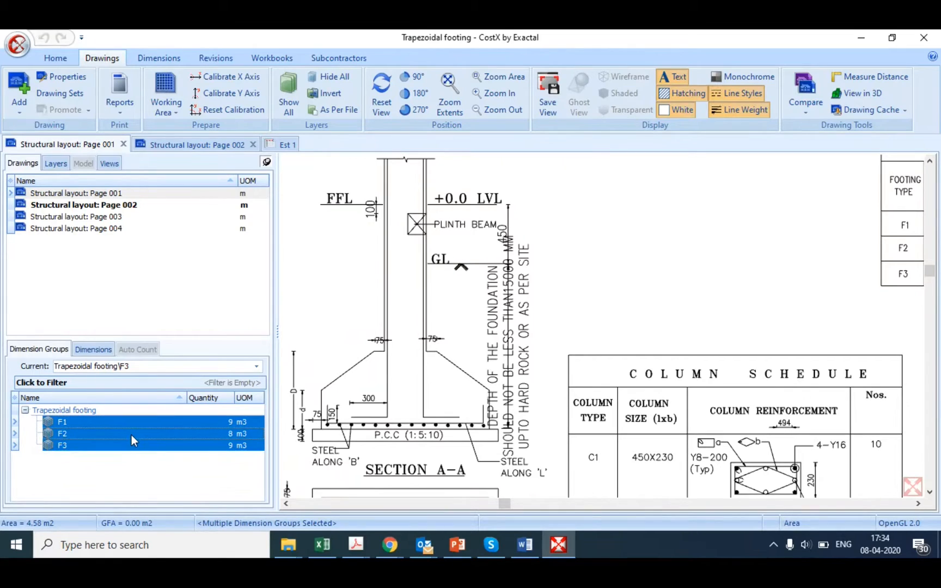
{"action": "left_click", "coordinate": [88, 411]}
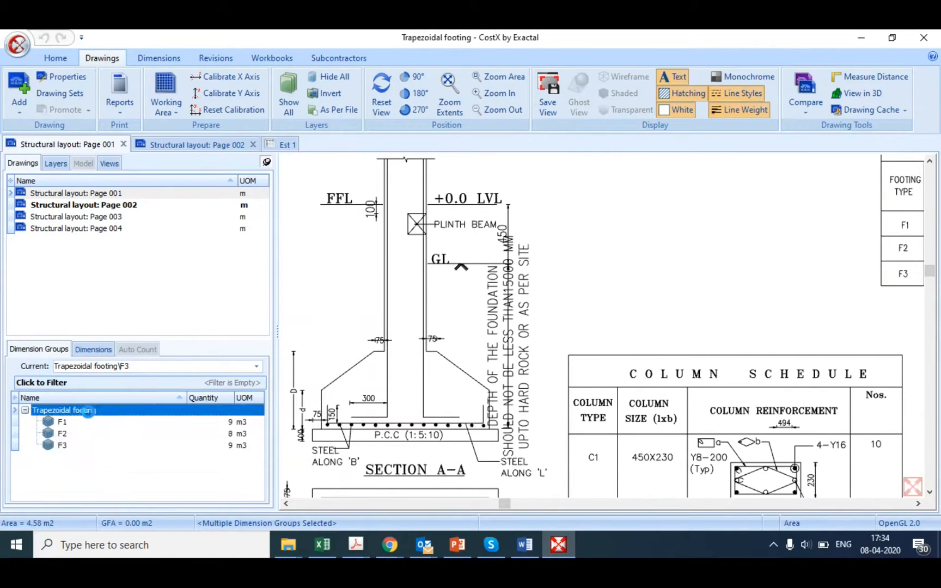
Step: Review F1's quantities and the measured dimension formulas of dimension group F2, leaving its properties unchanged
{"action": "left_click", "coordinate": [82, 423]}
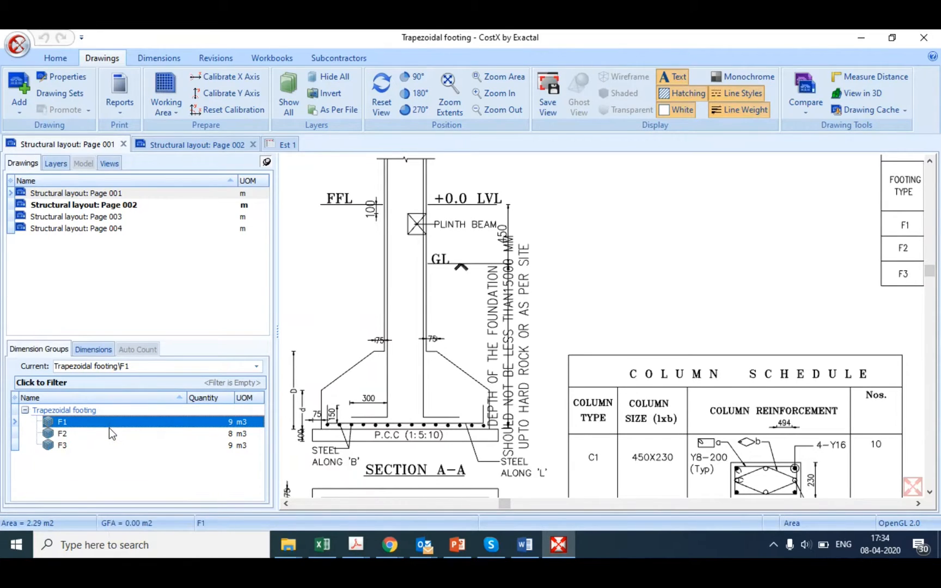
{"action": "left_click", "coordinate": [109, 431]}
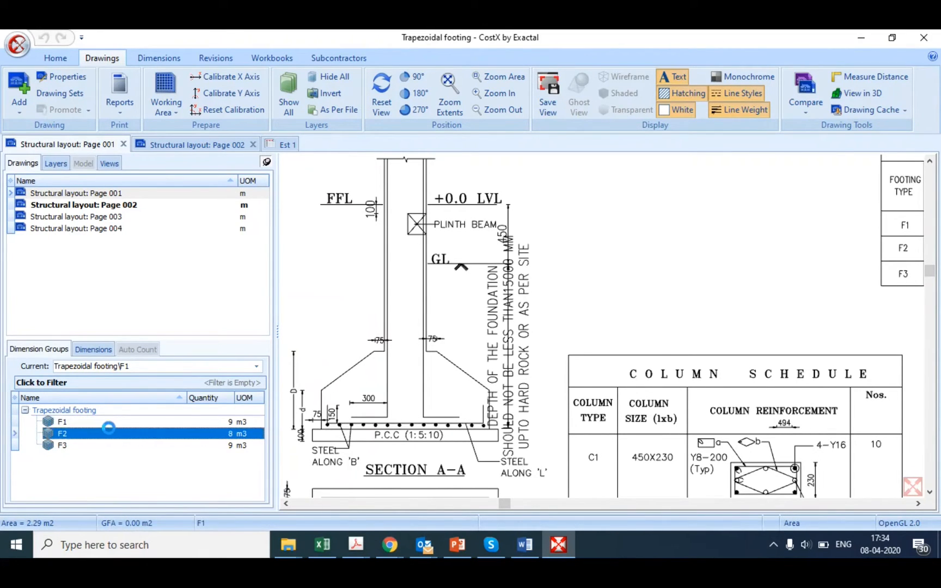
{"action": "double_click", "coordinate": [109, 429]}
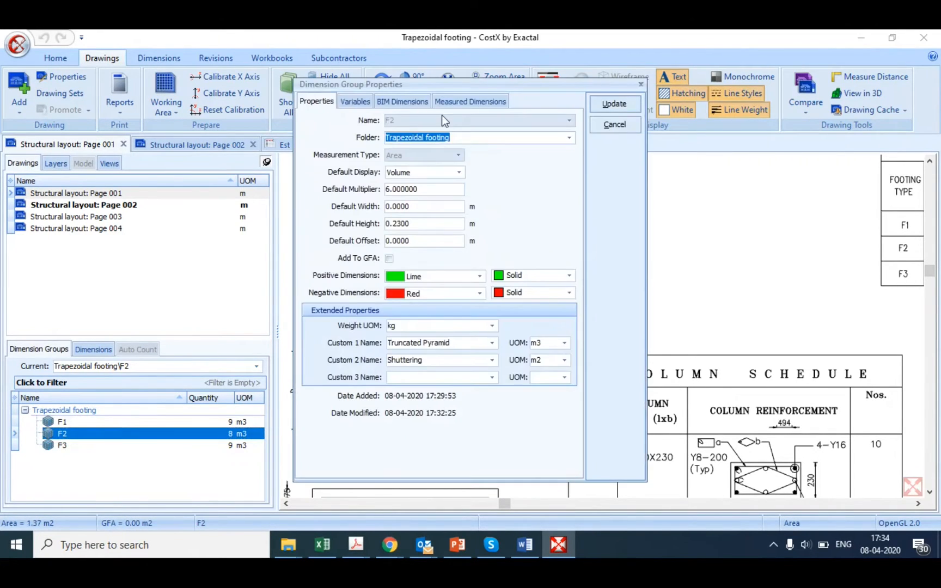
{"action": "left_click", "coordinate": [473, 100]}
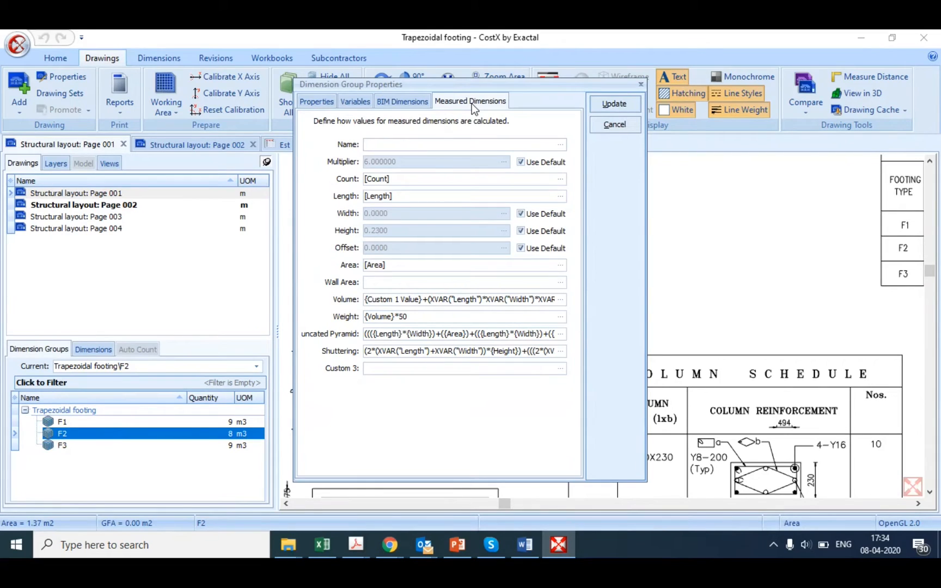
{"action": "left_click", "coordinate": [639, 85]}
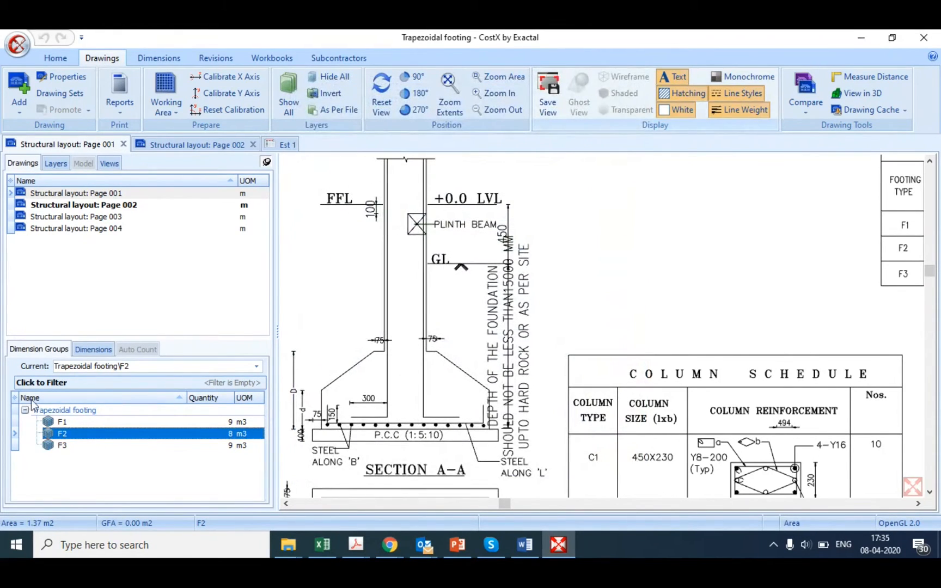
{"action": "left_click", "coordinate": [162, 444]}
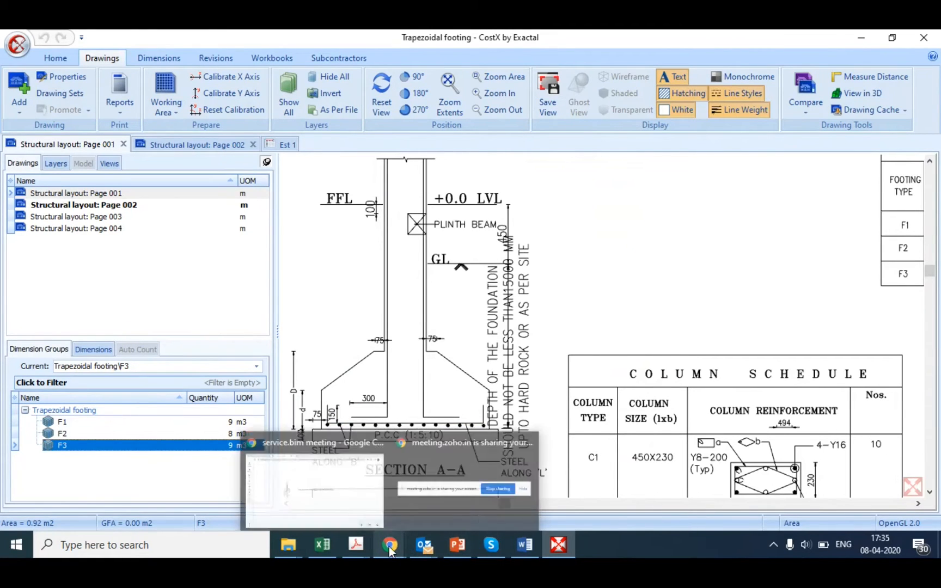
Step: Switch to the PowerPoint presentation on trapezoidal footing and show its closing contact slide
{"action": "left_click", "coordinate": [458, 546]}
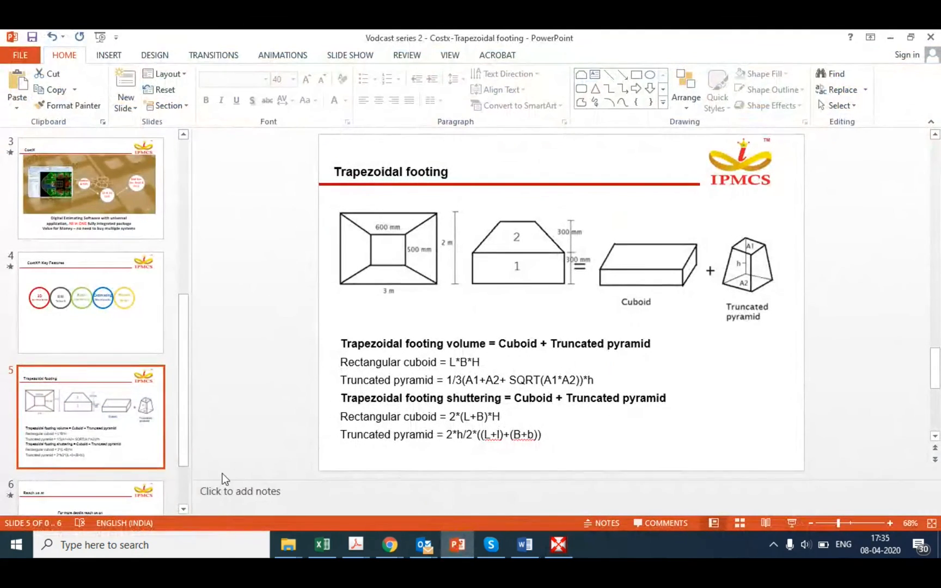
{"action": "left_click", "coordinate": [154, 491]}
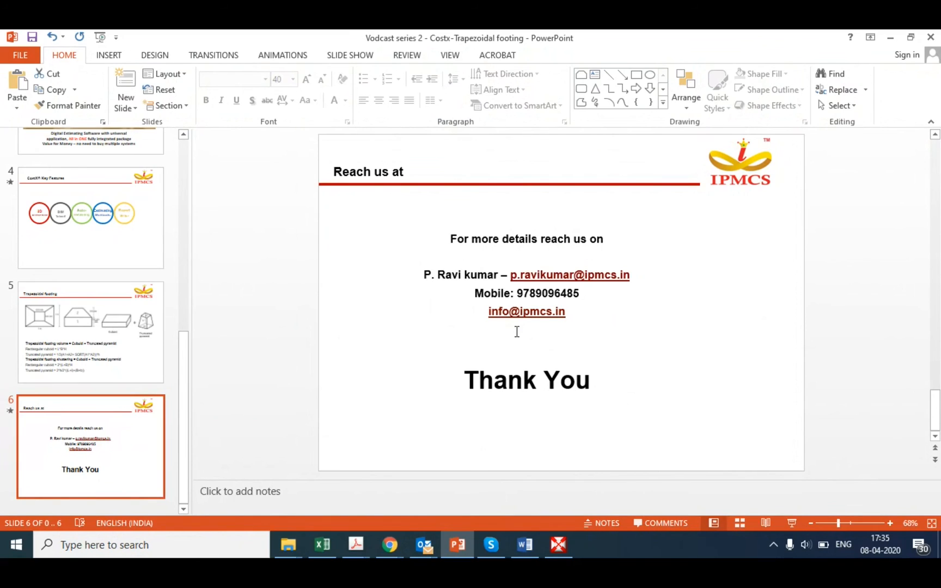
{"action": "left_click", "coordinate": [388, 546]}
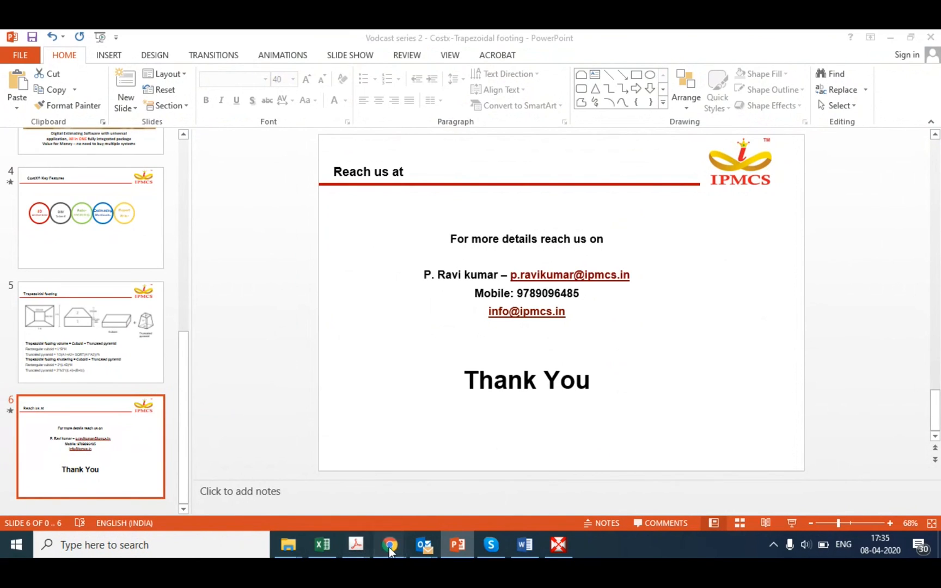